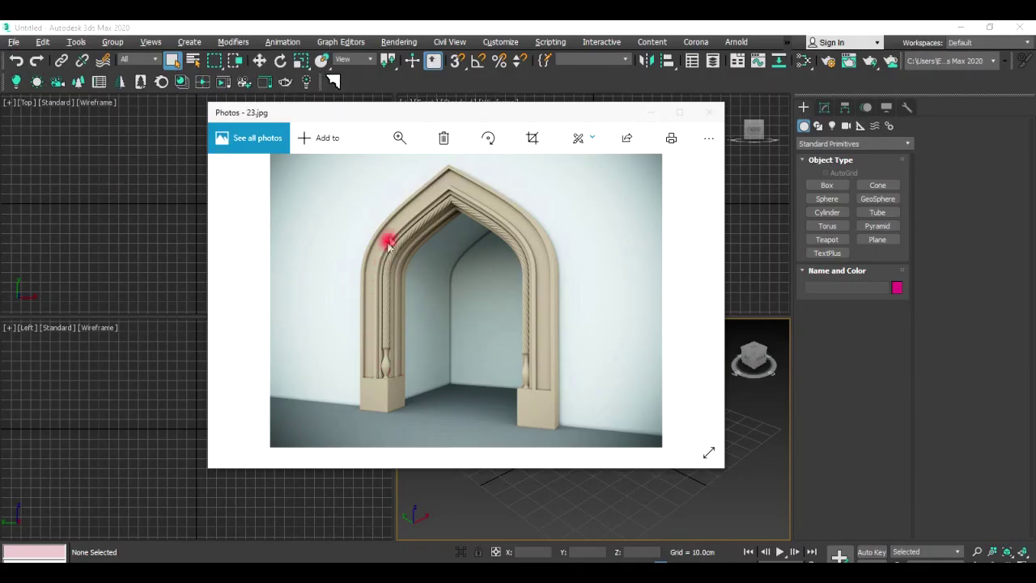
Close the 23.jpg reference image and make the Front viewport active.
click(650, 114)
click(241, 184)
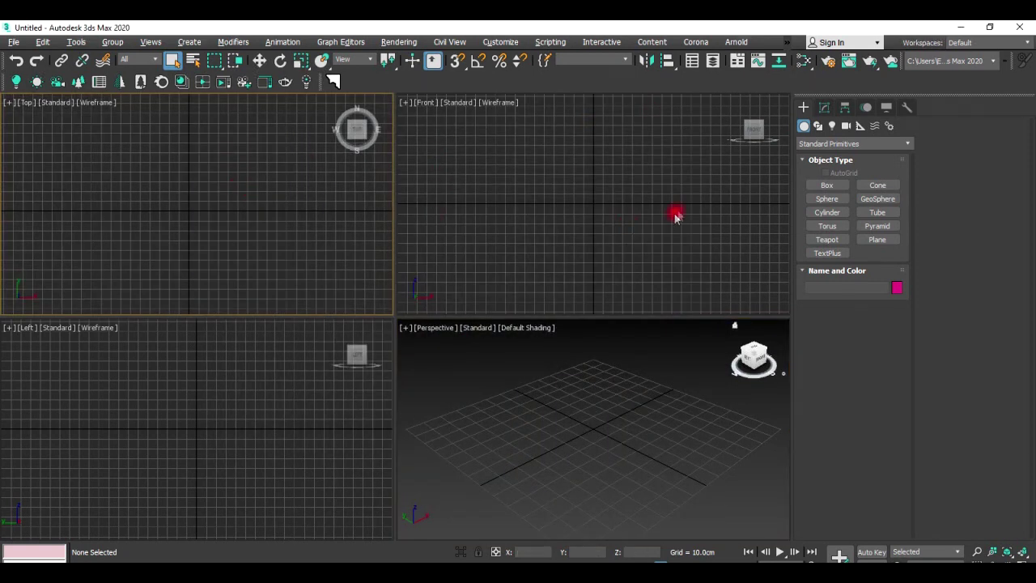
click(676, 216)
Maximize the Front view and set the Line tool's drag type to Bezier.
click(817, 125)
click(826, 195)
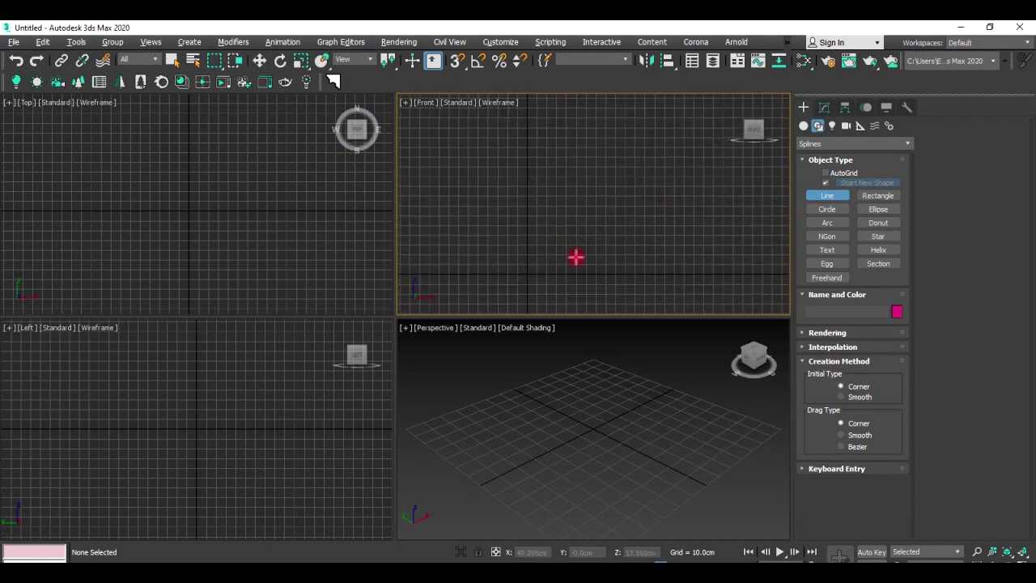
key(alt+w)
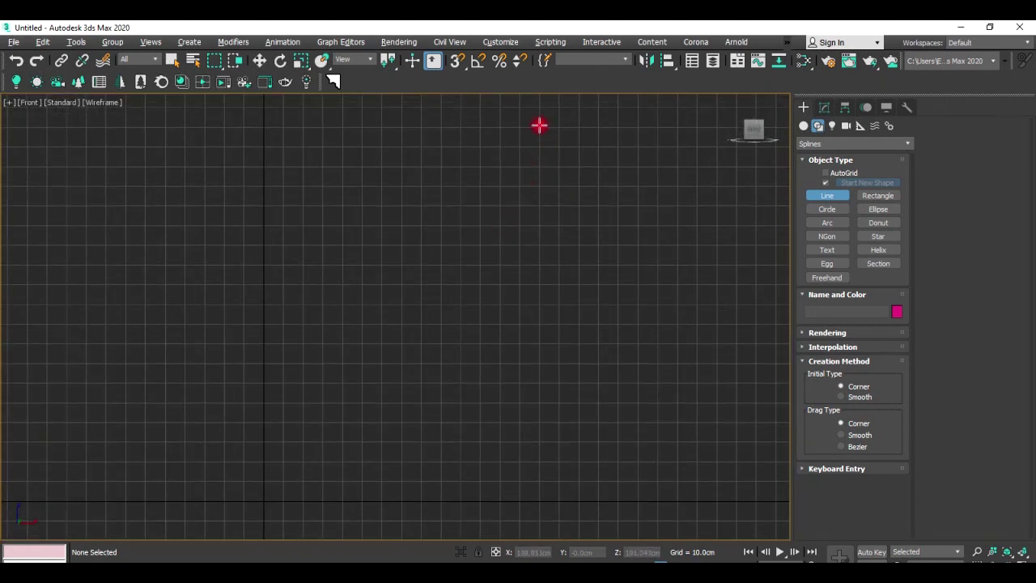
click(539, 125)
right_click(547, 227)
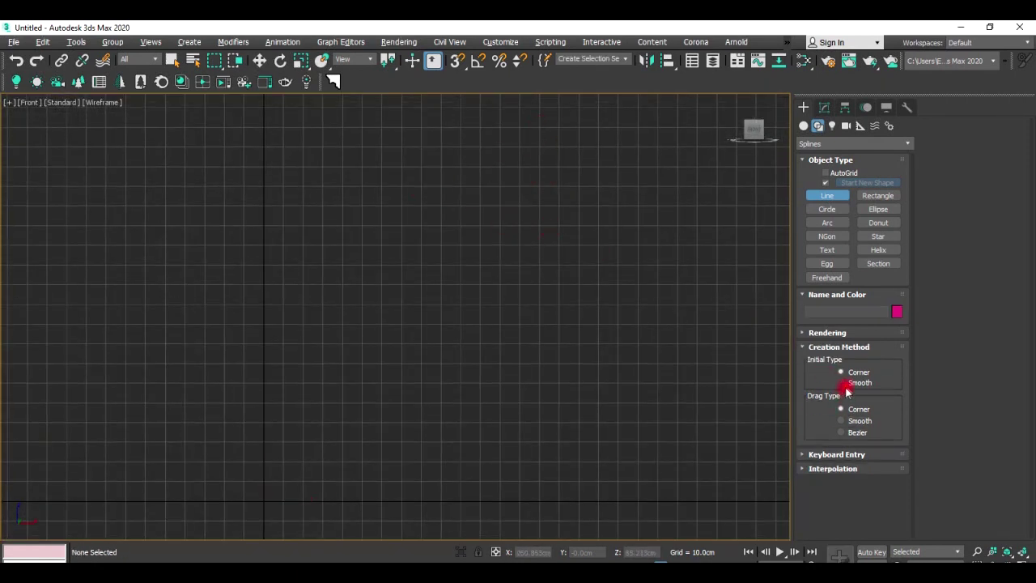
click(844, 434)
click(827, 198)
click(832, 195)
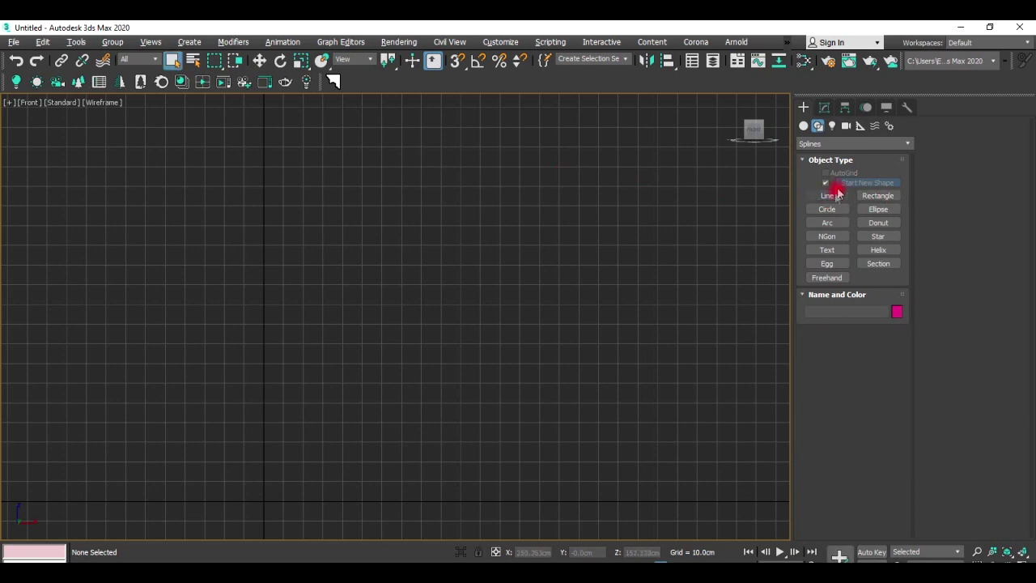
Draw the half-arch line from the peak curving down into a vertical leg.
click(539, 130)
click(418, 199)
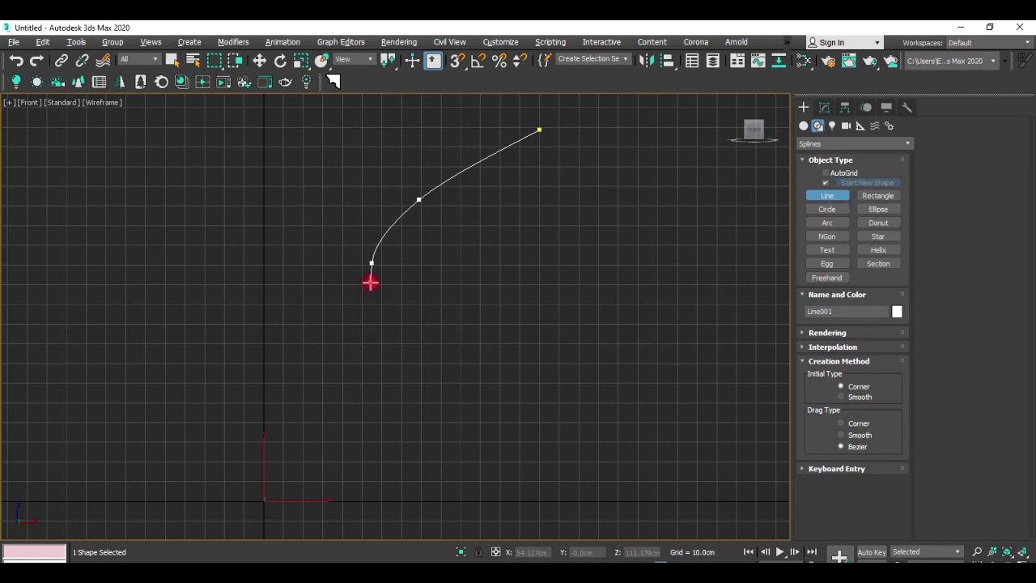
middle_drag(354, 421, 359, 369)
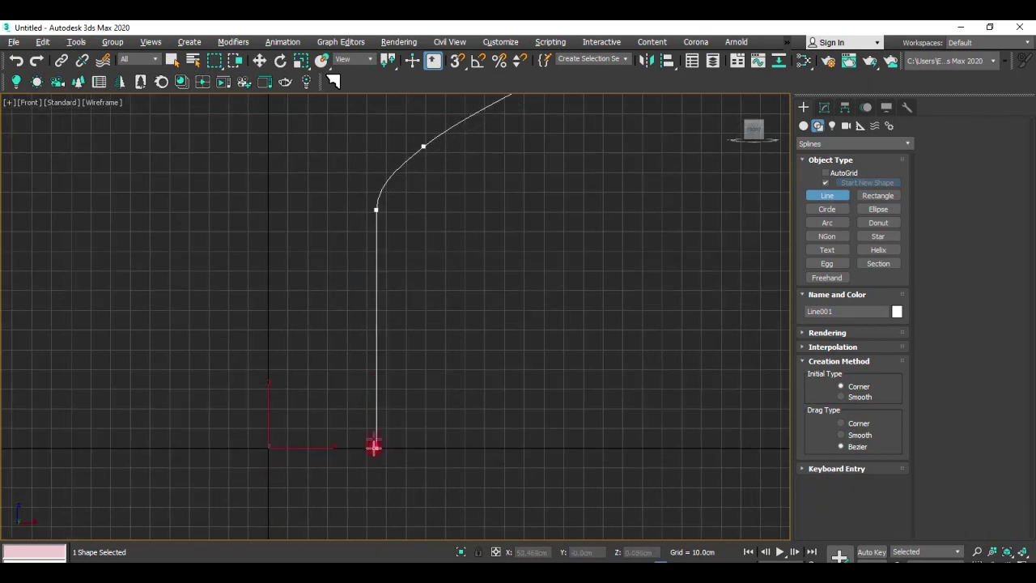
right_click(440, 231)
mouse_move(426, 154)
middle_down()
mouse_move(439, 232)
mouse_move(432, 226)
middle_up()
Adjust the middle vertex's curve handle and change the top vertex's tangent type.
key(1)
click(428, 225)
key(w)
drag(412, 237, 448, 190)
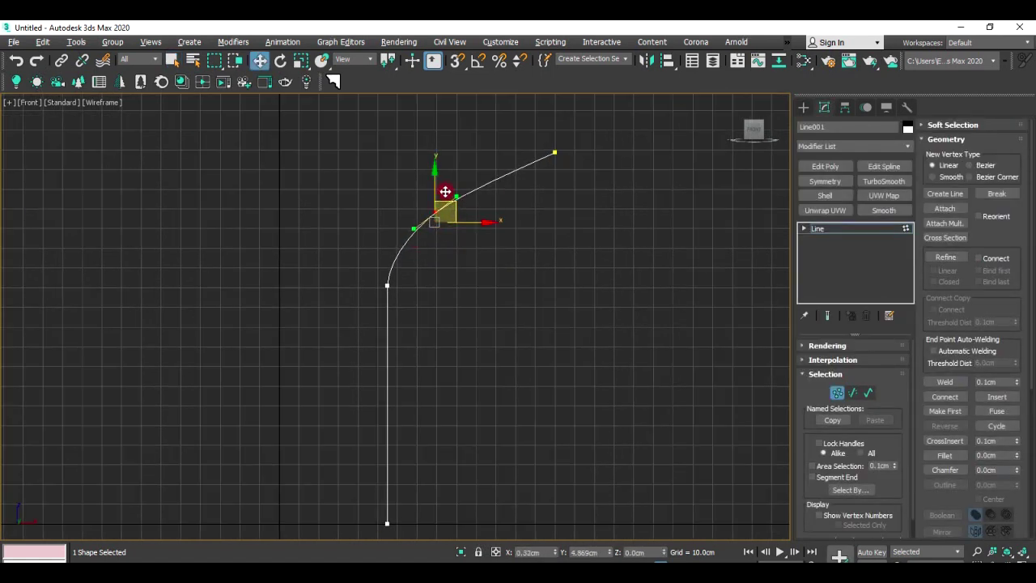
click(381, 291)
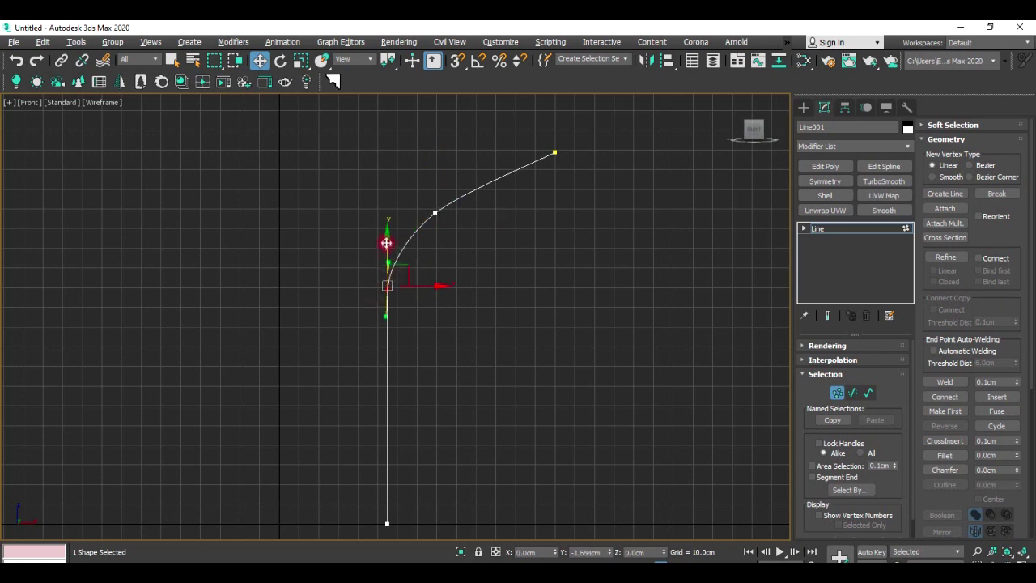
click(435, 212)
click(555, 153)
right_click(552, 170)
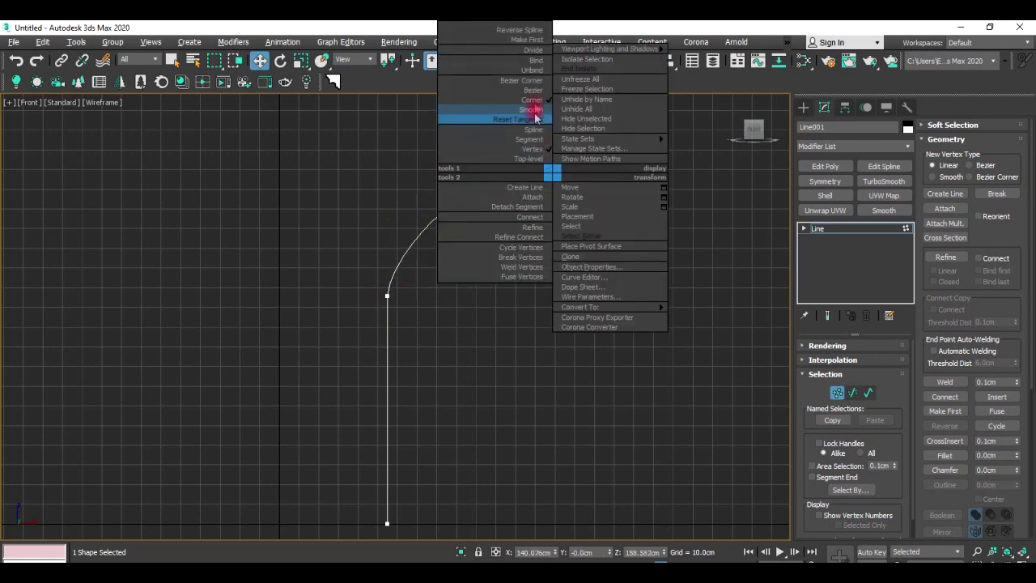
click(530, 89)
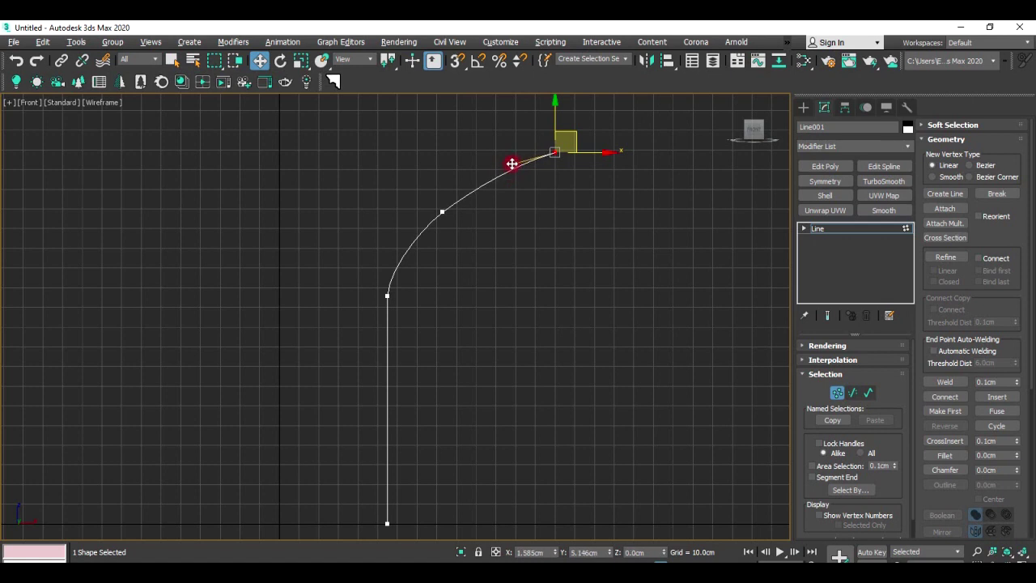
Pull the lower corner vertex's handle upward to smooth the curve.
click(443, 212)
click(387, 296)
scroll(388, 268, up, 4)
drag(387, 275, 386, 217)
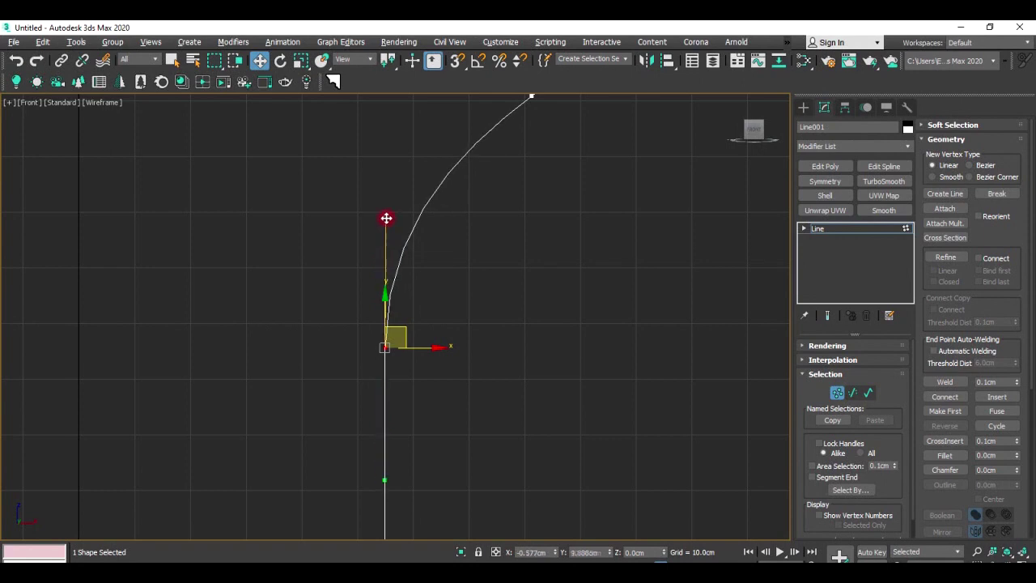
scroll(474, 213, down, 4)
middle_drag(474, 213, 406, 273)
click(439, 213)
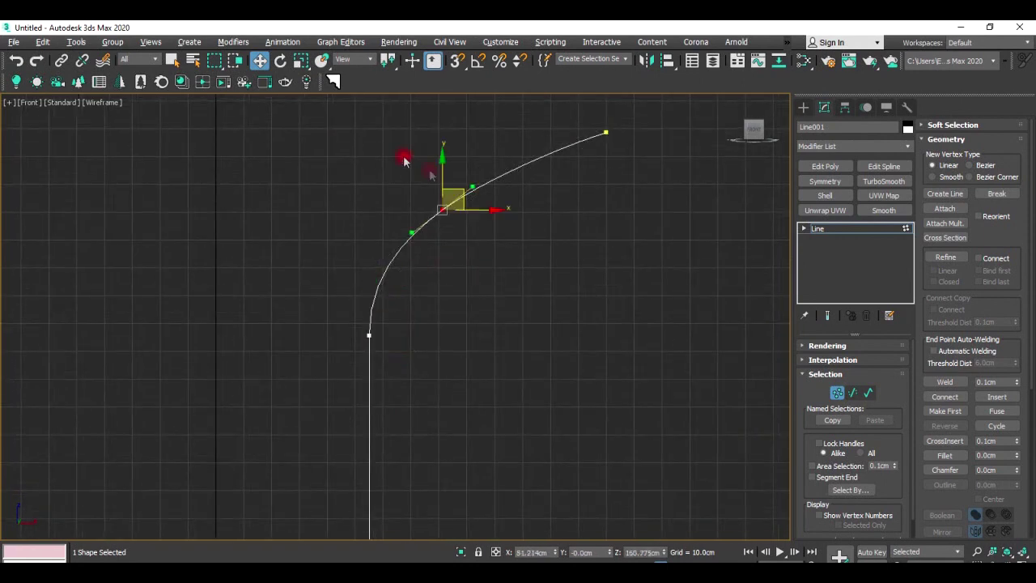
click(545, 256)
Recentre the view and select the whole half-arch at Spline level.
scroll(652, 270, down, 2)
middle_drag(551, 277, 483, 277)
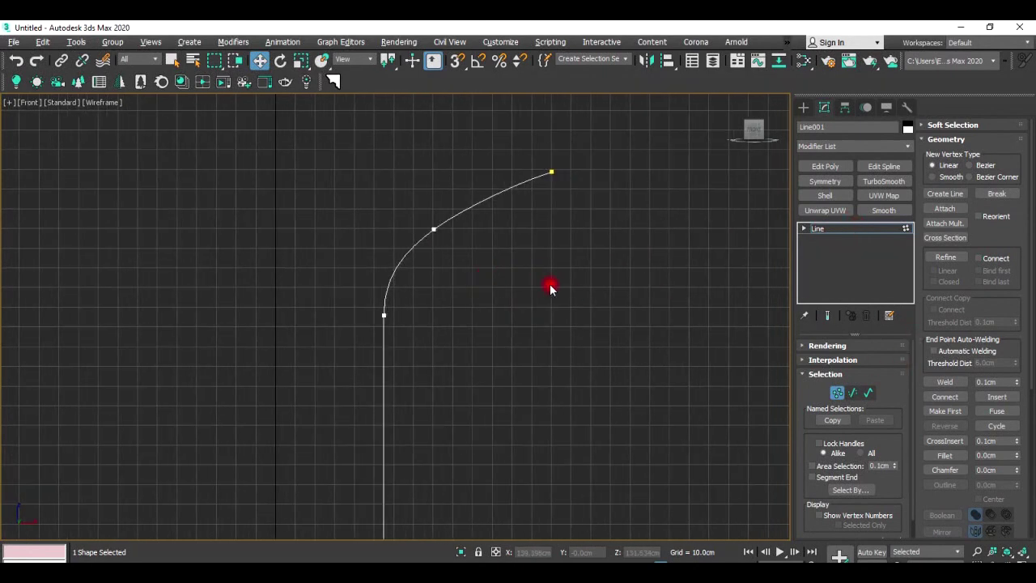
key(3)
drag(484, 255, 388, 231)
Mirror a copy of the half-arch spline and move it to meet the peak.
drag(1011, 444, 982, 194)
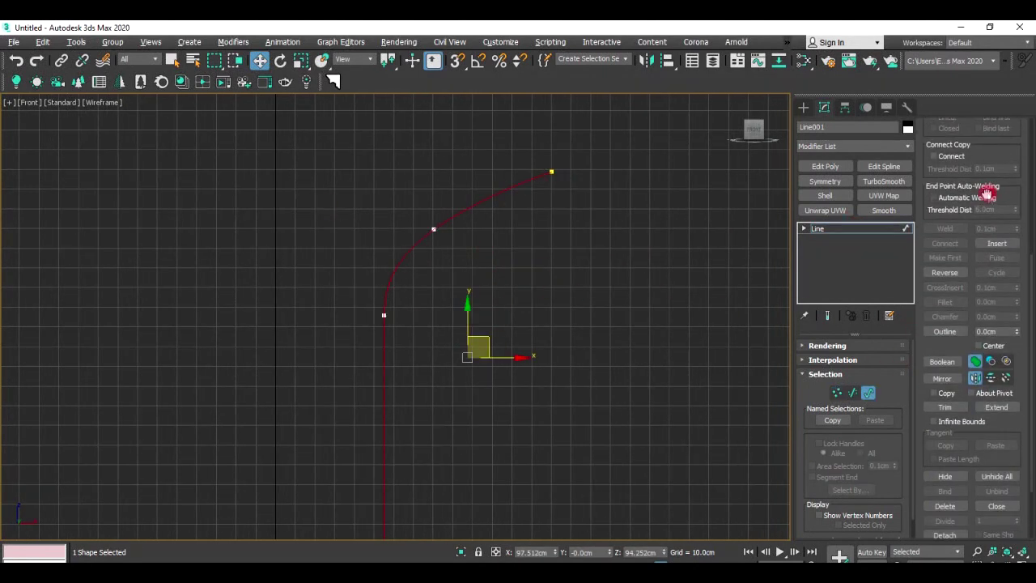
click(942, 378)
click(934, 393)
click(942, 378)
click(383, 174)
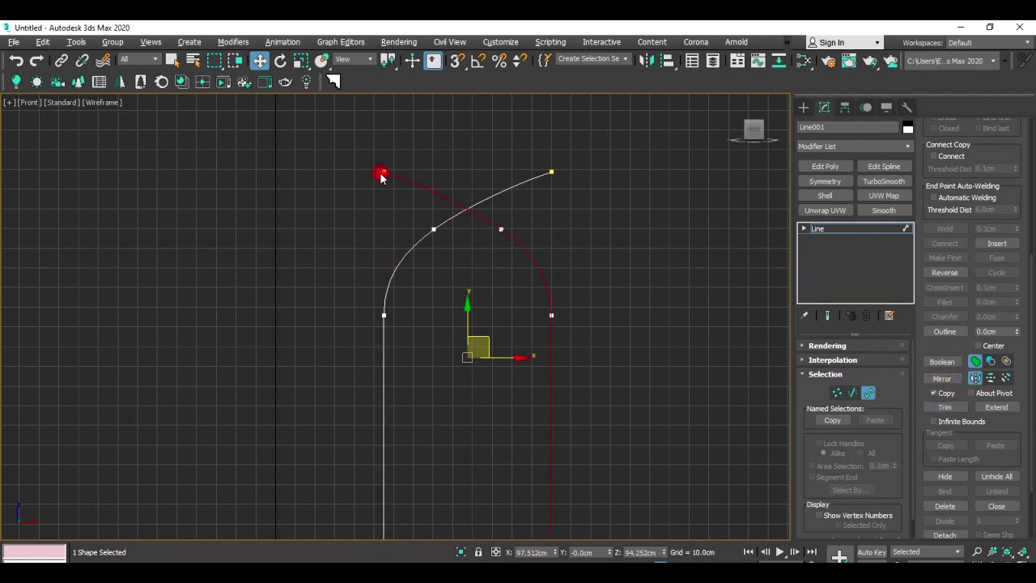
mouse_move(388, 172)
mouse_down()
mouse_move(551, 171)
mouse_move(547, 198)
mouse_up()
Weld the two halves together at their touching peak vertices.
key(1)
click(945, 143)
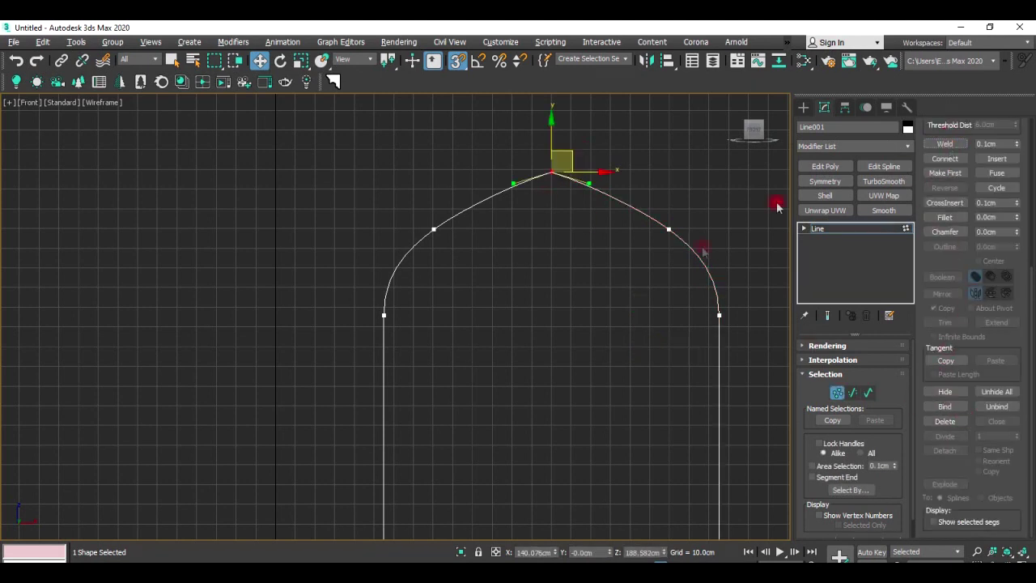
click(839, 238)
click(636, 346)
key(alt+w)
key(alt+w)
mouse_move(711, 440)
alt+middle_down()
mouse_move(540, 412)
mouse_move(491, 350)
alt+middle_up()
right_click(491, 350)
click(624, 301)
click(606, 247)
key(alt+w)
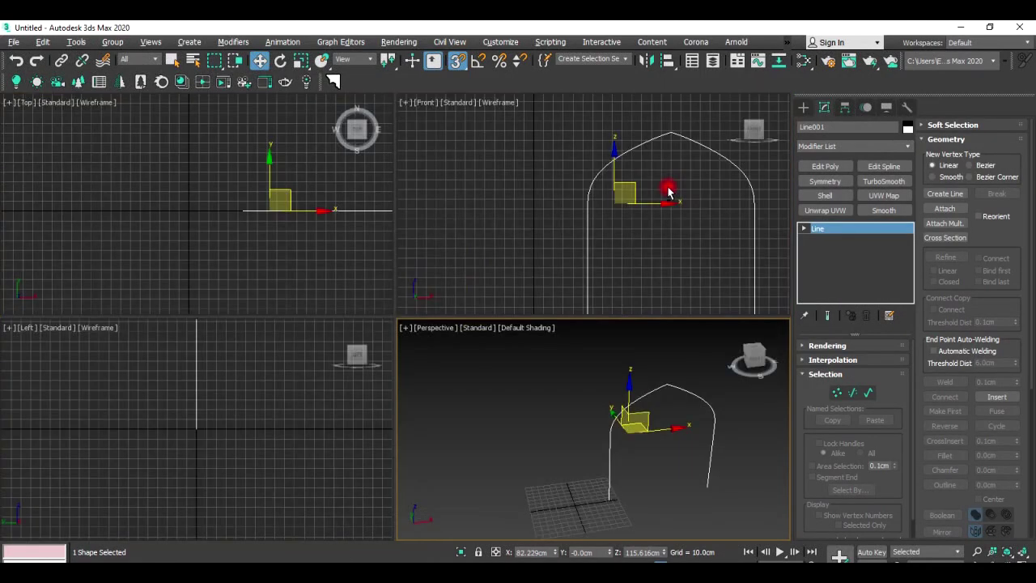
Scale the pointed arch outline up to make it wider.
mouse_move(652, 240)
middle_down()
mouse_move(605, 209)
mouse_move(570, 225)
middle_up()
scroll(611, 214, down, 3)
scroll(615, 212, down, 3)
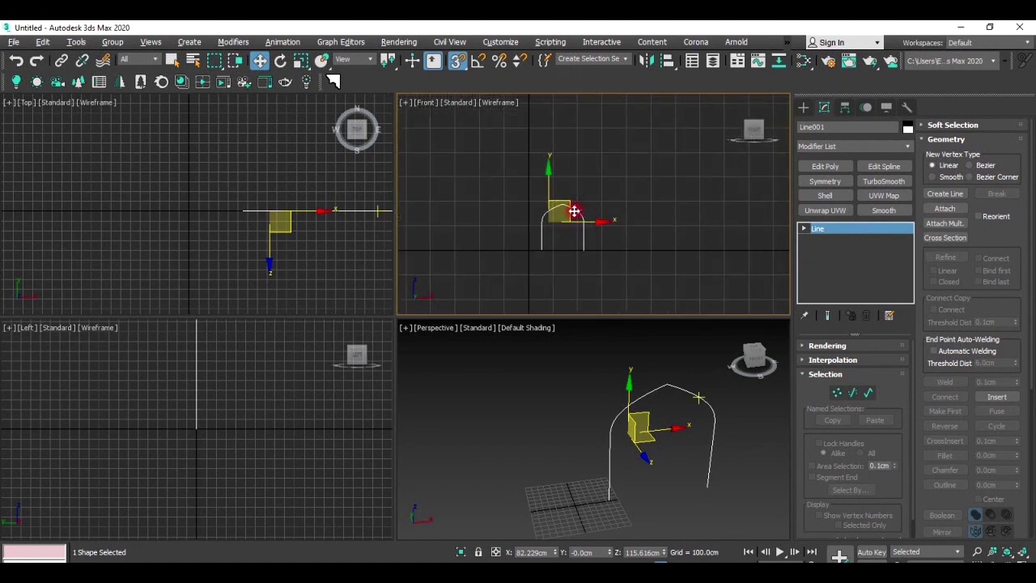
scroll(573, 211, up, 2)
key(1)
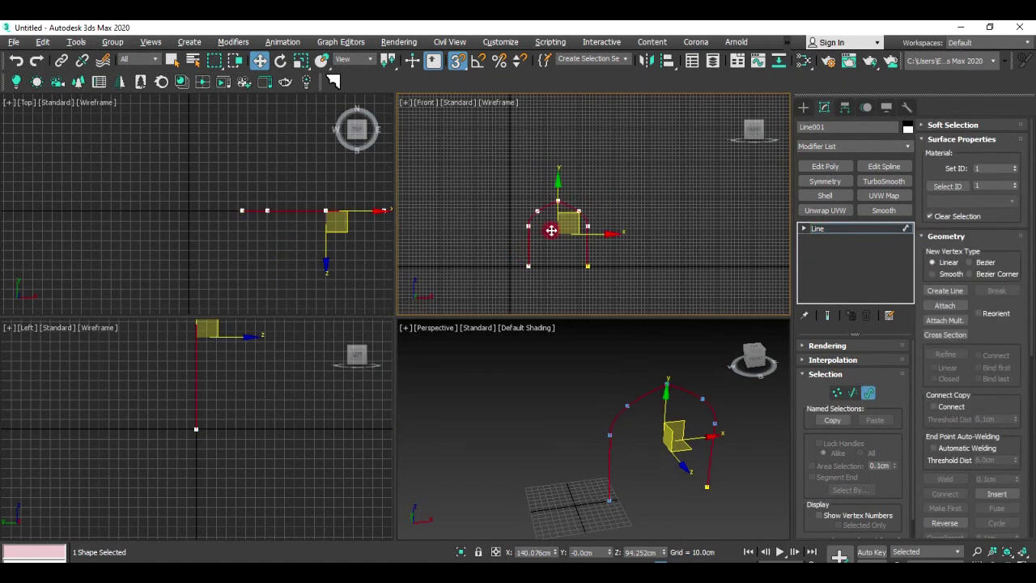
key(r)
mouse_move(559, 227)
mouse_down()
mouse_move(585, 169)
mouse_move(560, 168)
mouse_up()
key(w)
click(516, 259)
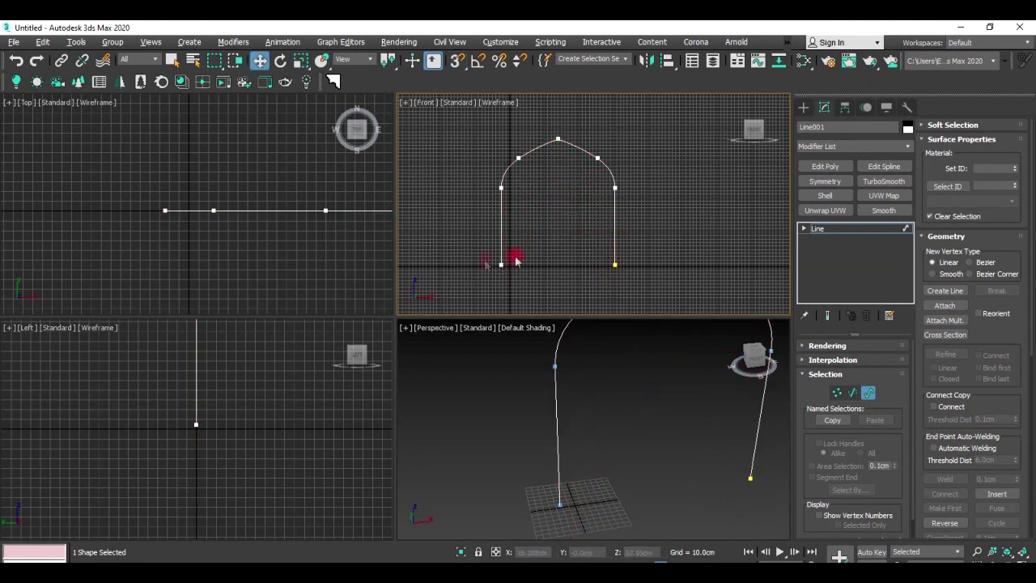
Maximize the Top view and start a new Line in empty space.
key(alt+w)
middle_drag(386, 267, 86, 259)
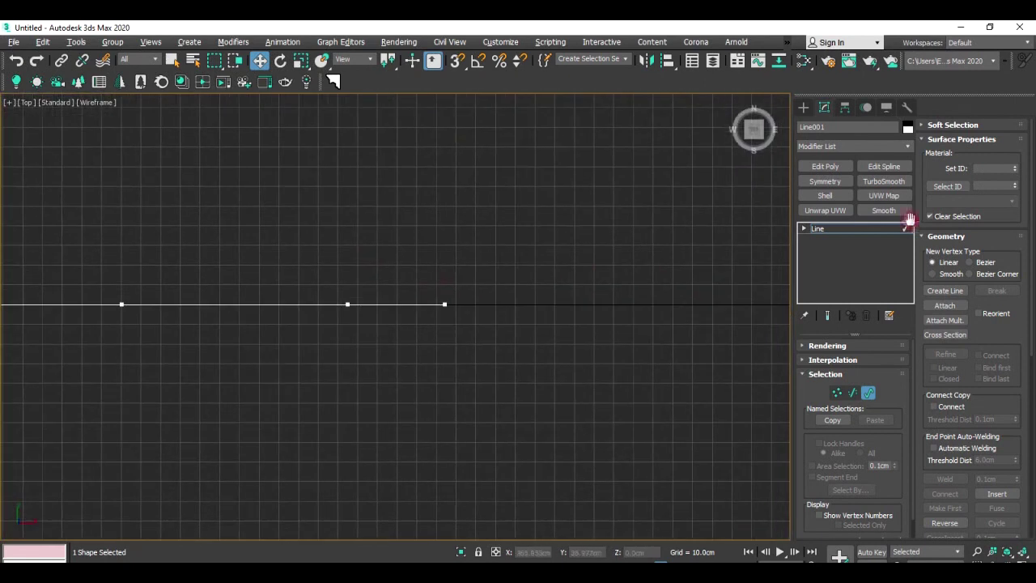
key(3)
middle_drag(706, 304, 485, 384)
click(802, 107)
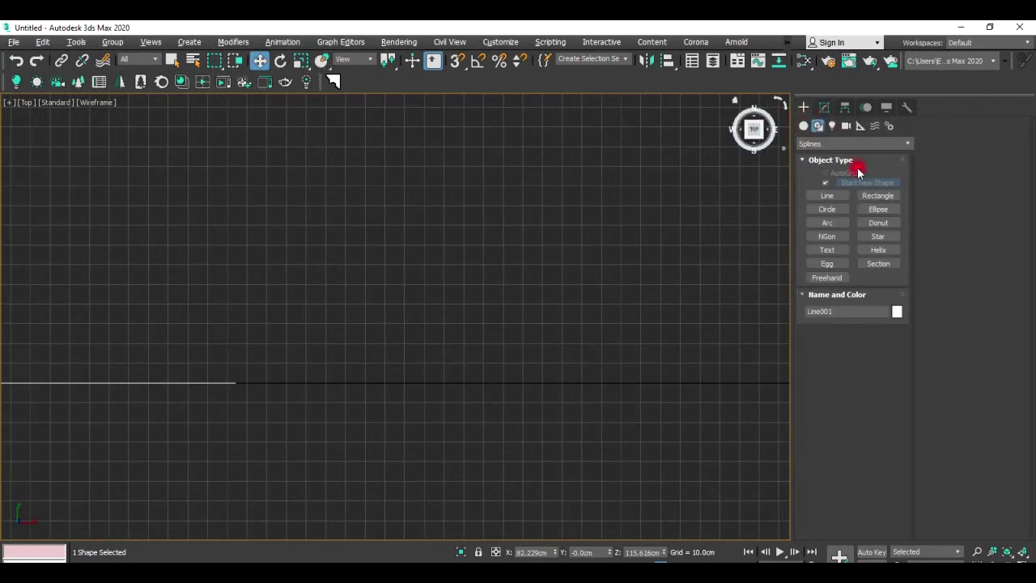
click(826, 195)
middle_drag(631, 216, 529, 249)
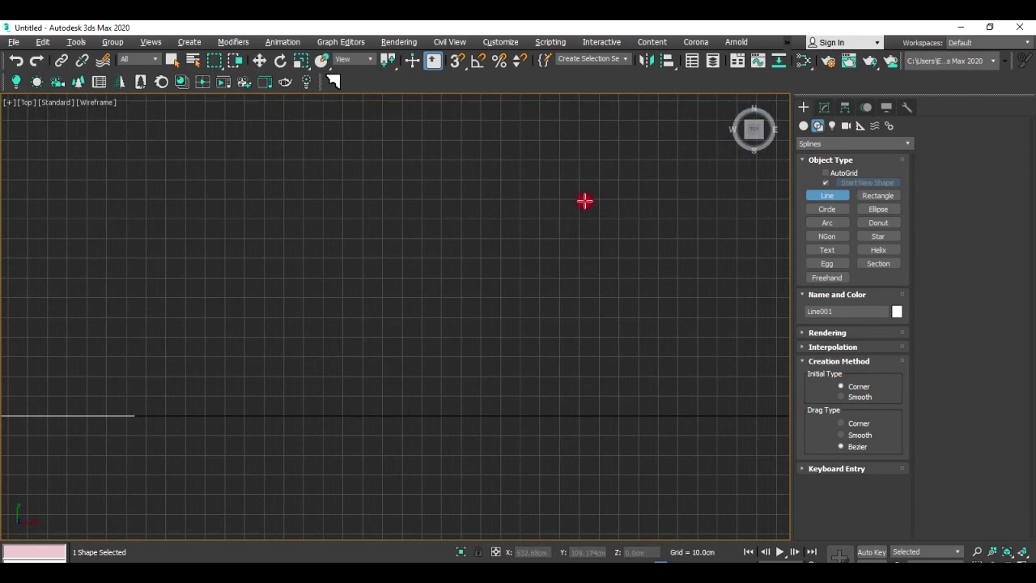
right_click(459, 74)
click(599, 216)
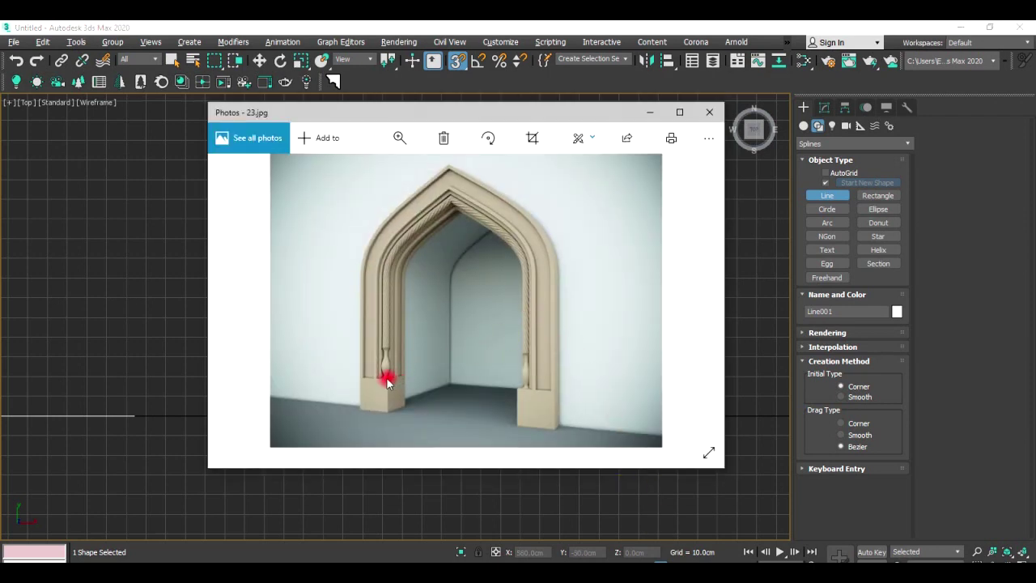
scroll(386, 383, up, 2)
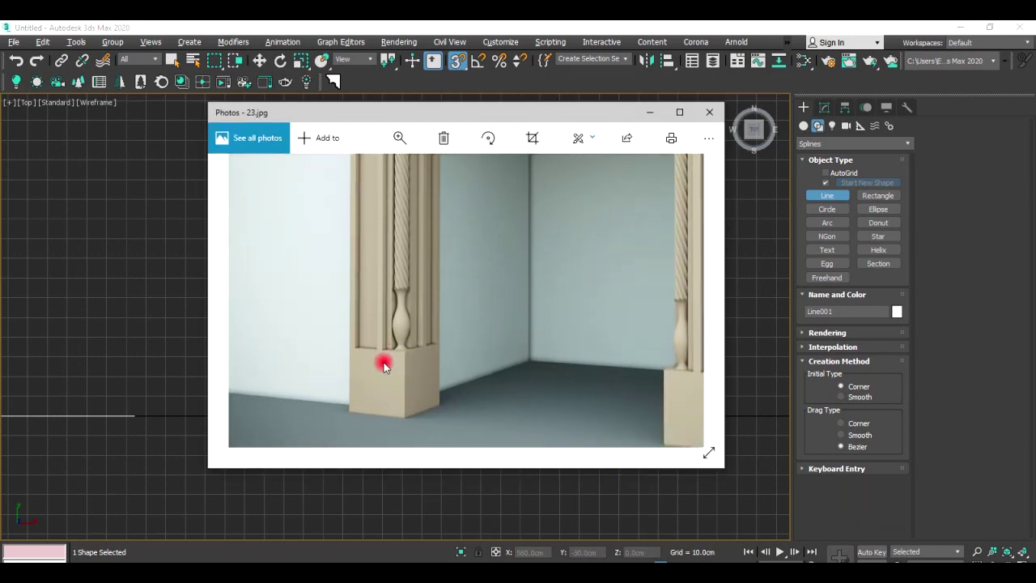
scroll(385, 362, up, 2)
scroll(397, 320, up, 1)
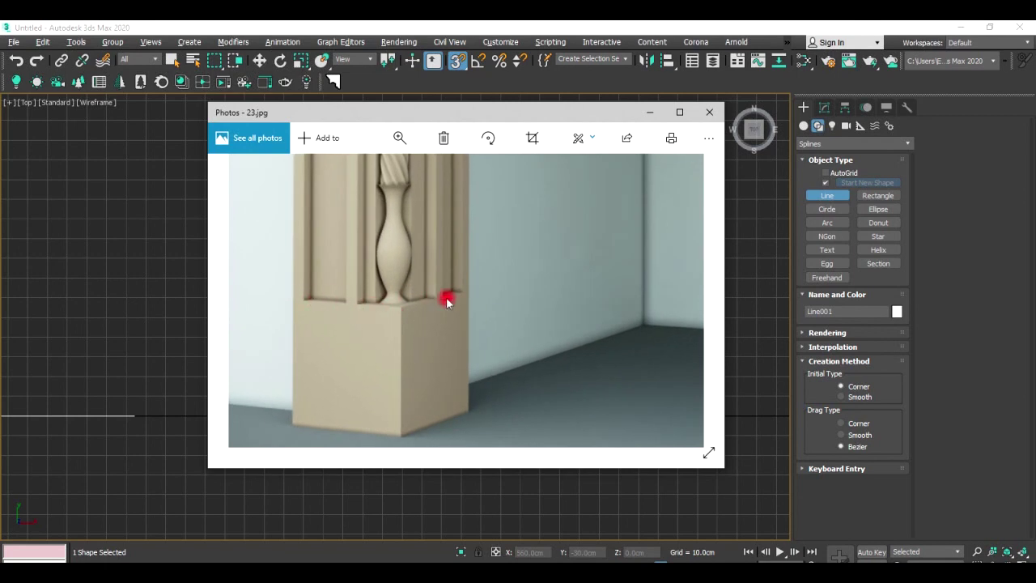
click(643, 112)
middle_drag(561, 236, 474, 251)
Draw the notched profile outline and close it at its start point.
click(609, 245)
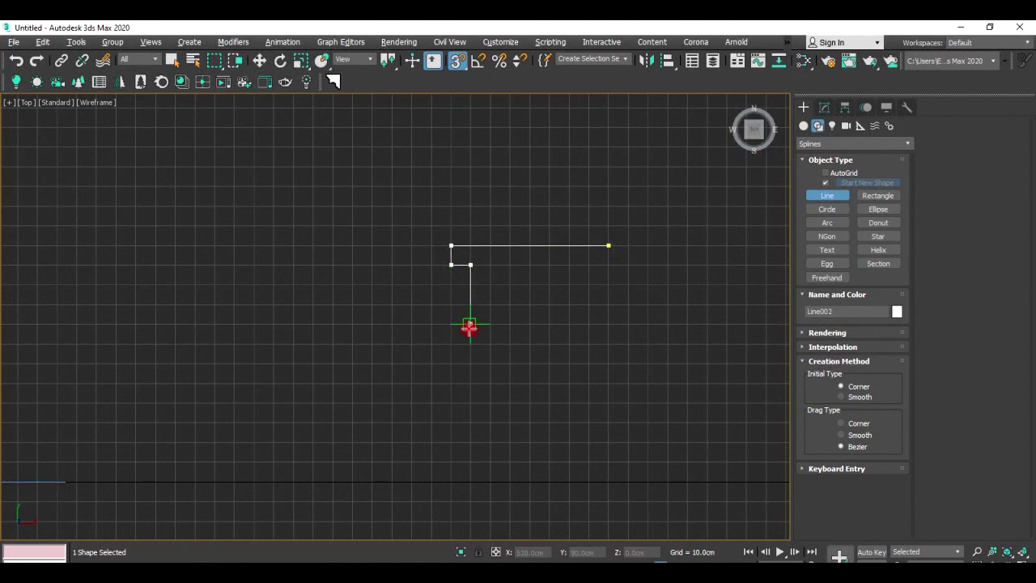
click(510, 382)
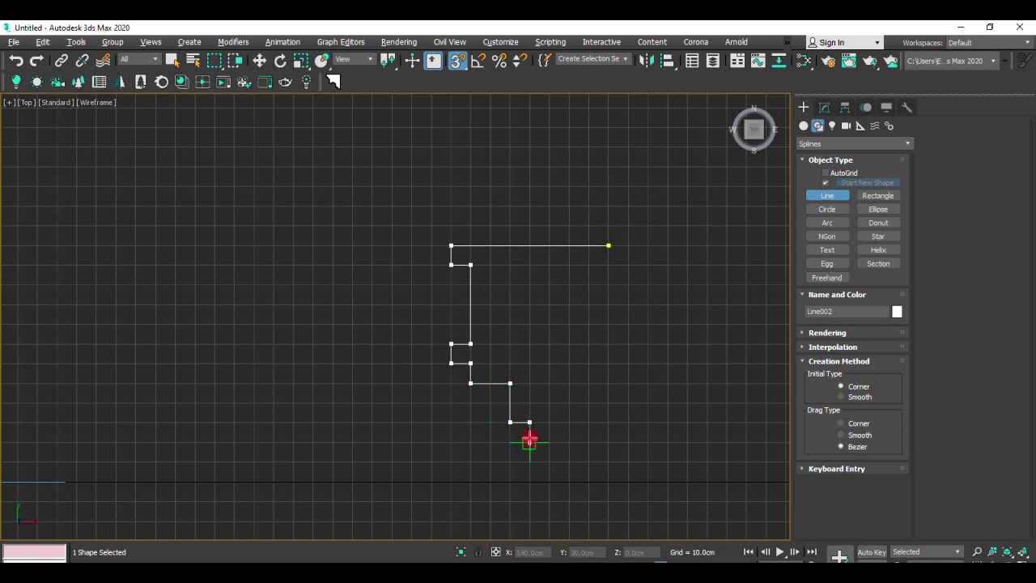
click(549, 421)
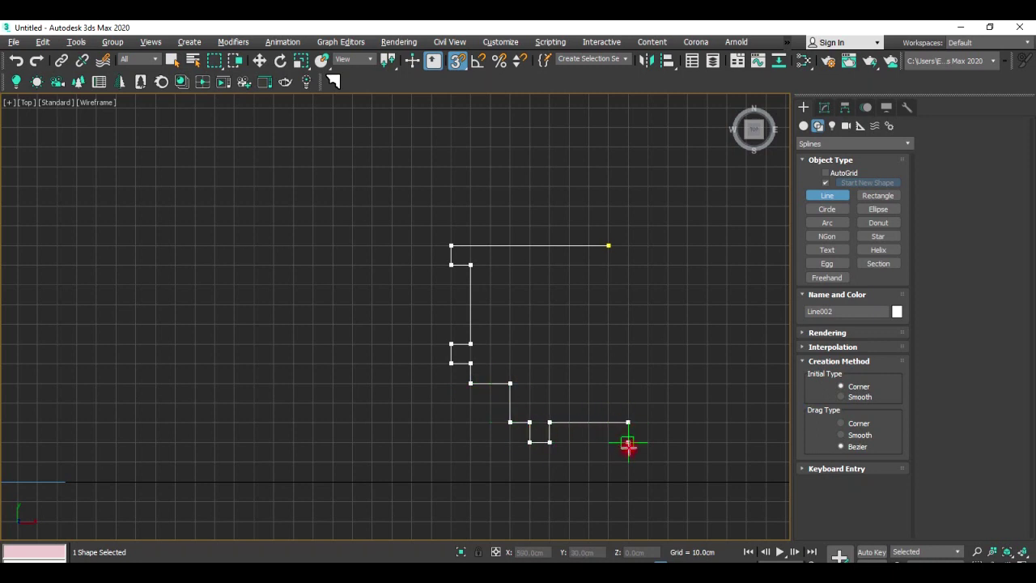
click(647, 442)
key(BackSpace)
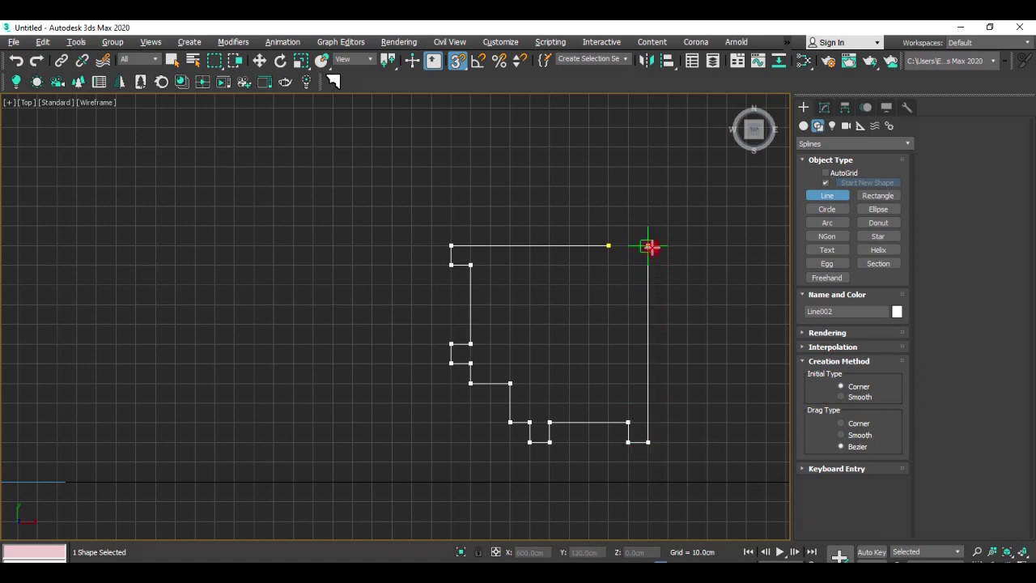
click(639, 228)
Move the closed Line002 profile down and left near the arch's foot.
key(1)
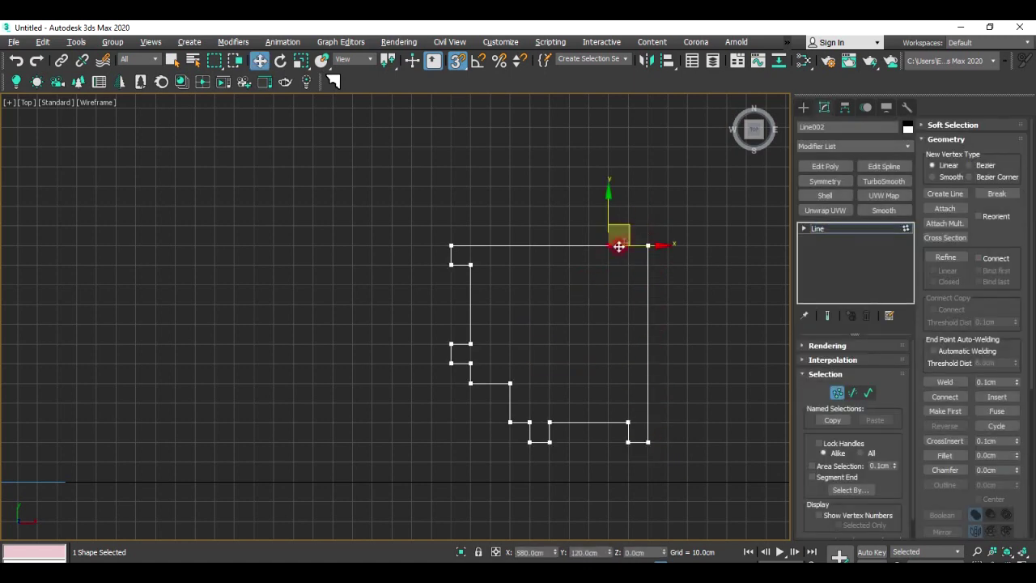
click(649, 244)
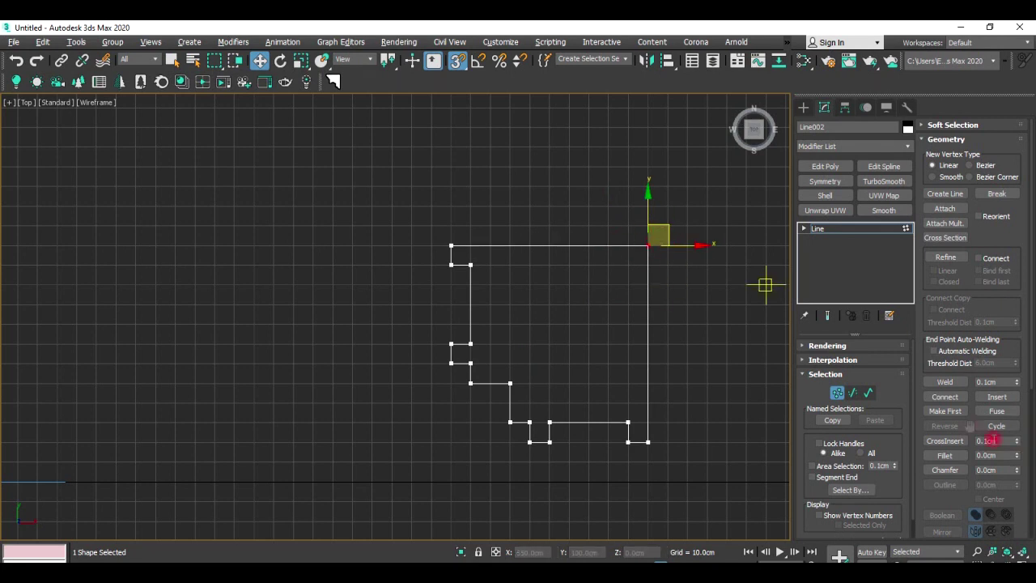
click(708, 340)
click(848, 228)
click(605, 296)
click(605, 244)
scroll(536, 354, down, 2)
scroll(646, 281, down, 3)
mouse_move(646, 282)
mouse_down()
mouse_move(530, 339)
mouse_move(539, 332)
mouse_up()
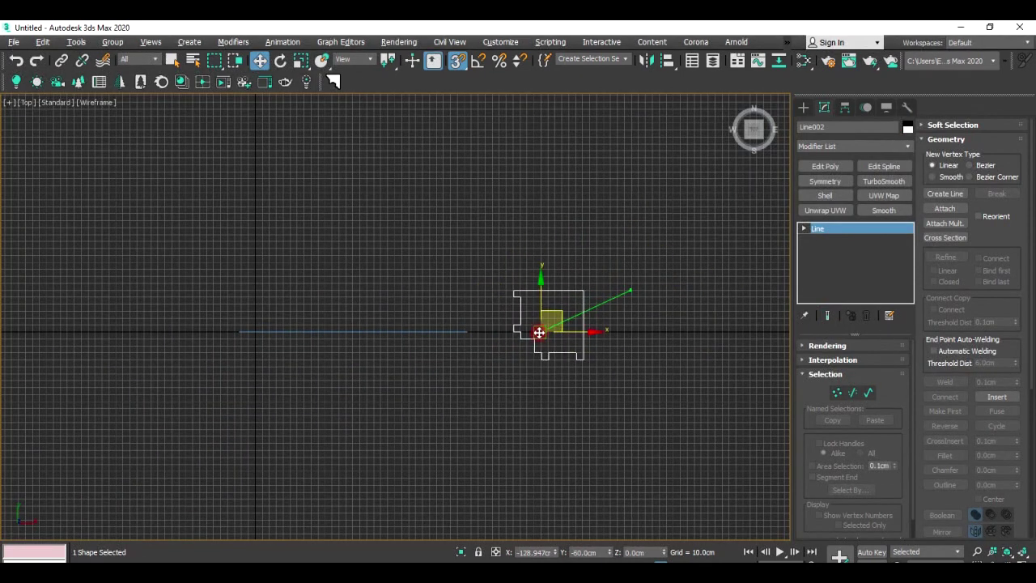
scroll(538, 330, up, 3)
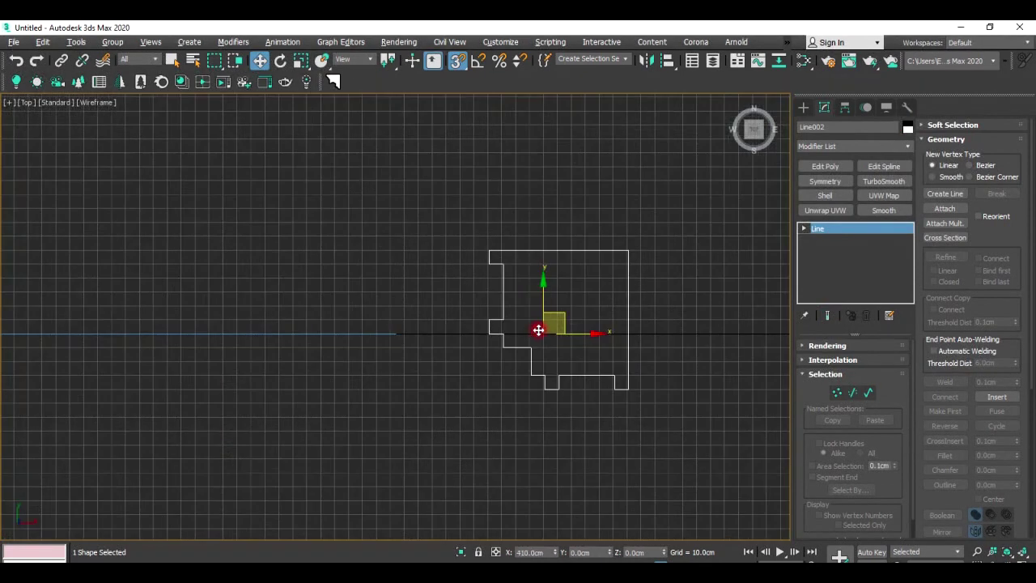
key(alt+w)
key(alt+w)
Add a Sweep modifier to Line001 using Line002 as its custom section.
mouse_move(573, 335)
alt+middle_down()
mouse_move(526, 363)
mouse_move(515, 304)
alt+middle_up()
click(514, 298)
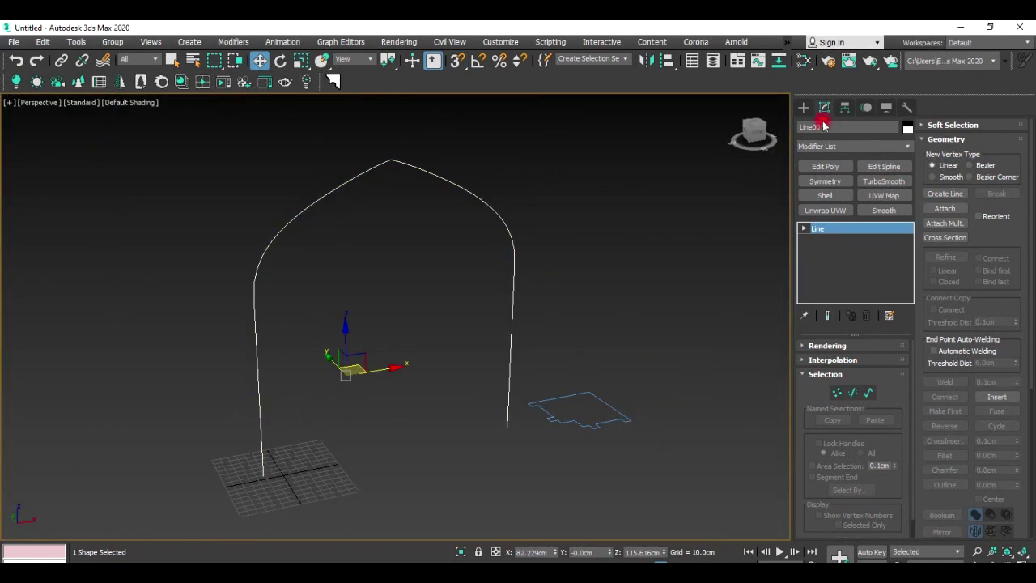
click(828, 147)
scroll(824, 259, down, 10)
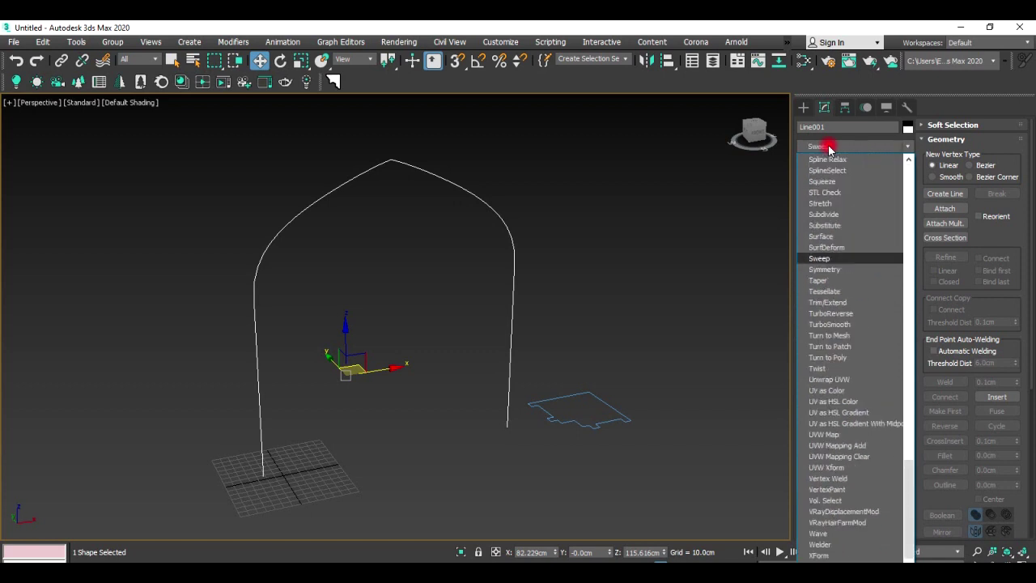
click(825, 259)
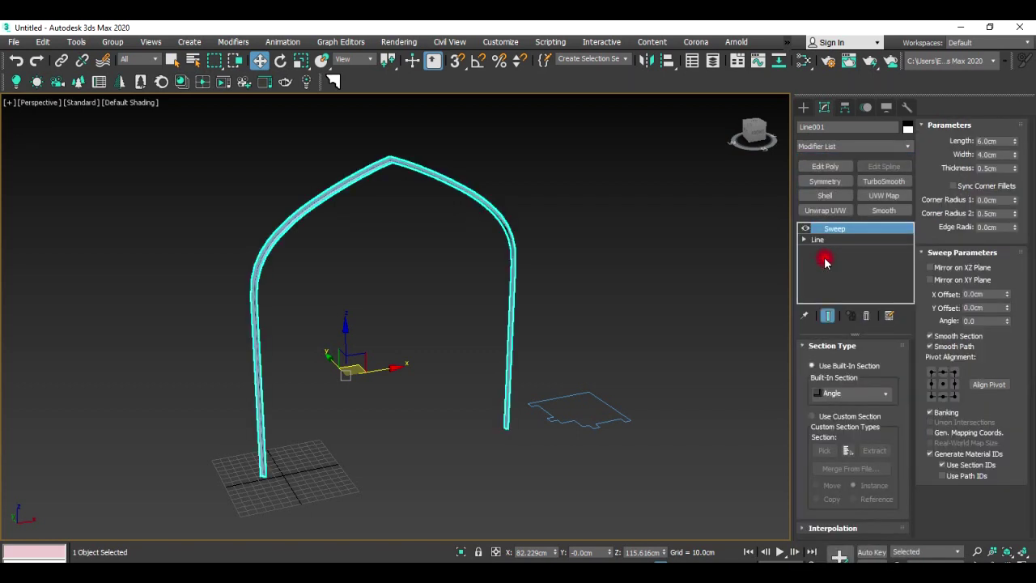
click(814, 416)
click(824, 450)
click(619, 412)
mouse_move(406, 359)
alt+middle_down()
mouse_move(587, 351)
mouse_move(610, 300)
mouse_move(551, 305)
mouse_move(568, 322)
mouse_move(623, 331)
mouse_move(615, 347)
alt+middle_up()
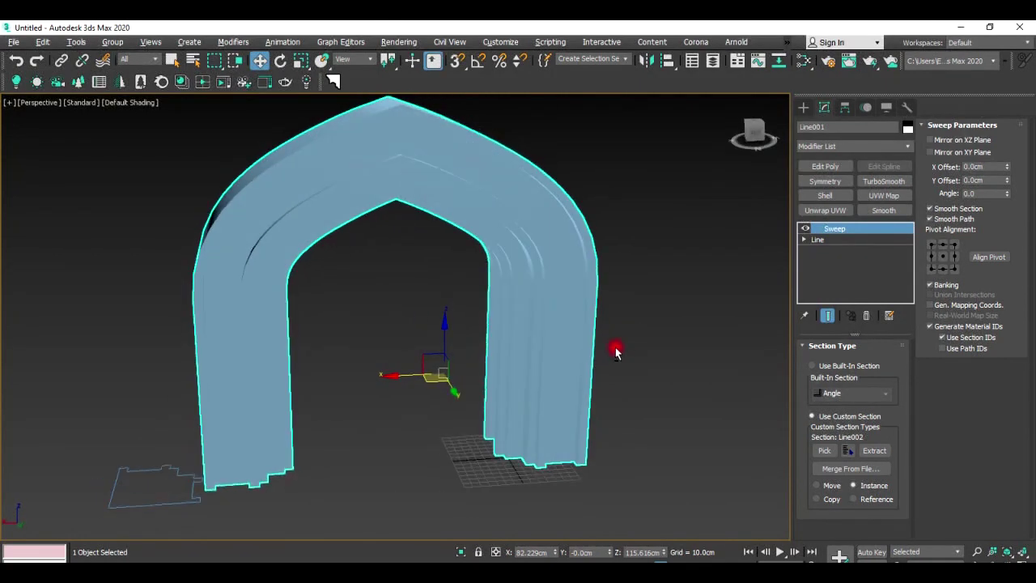
click(176, 471)
Offset the profile's lower vertices by Y 10 and its left vertices by X 10.
key(t)
scroll(486, 233, up, 5)
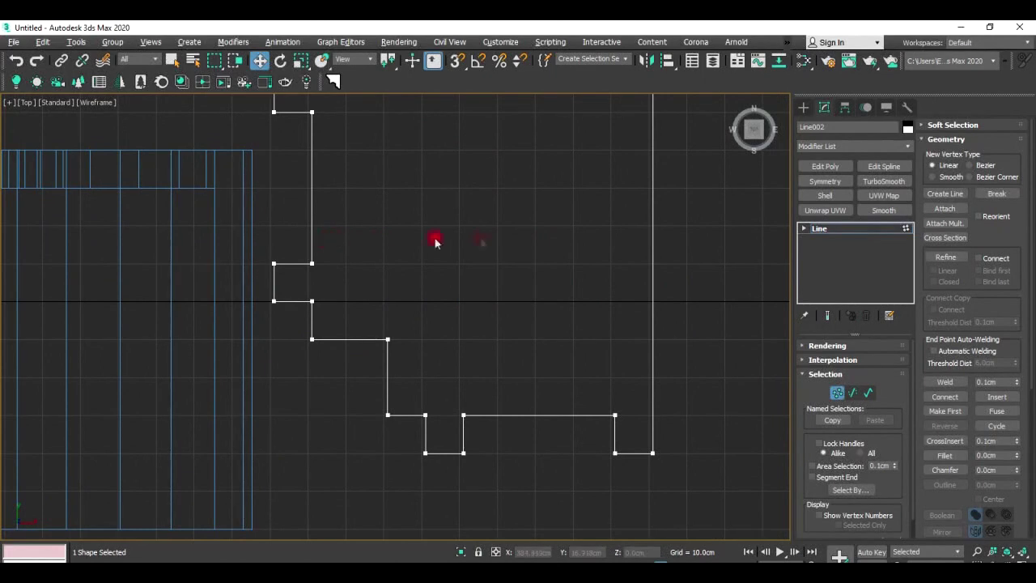
scroll(434, 241, down, 2)
drag(313, 237, 650, 472)
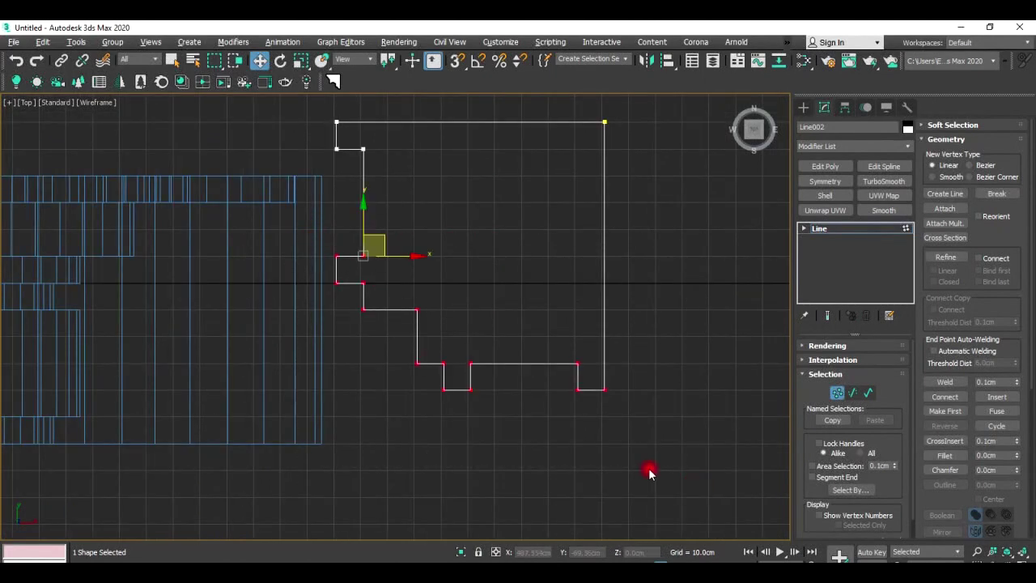
click(496, 552)
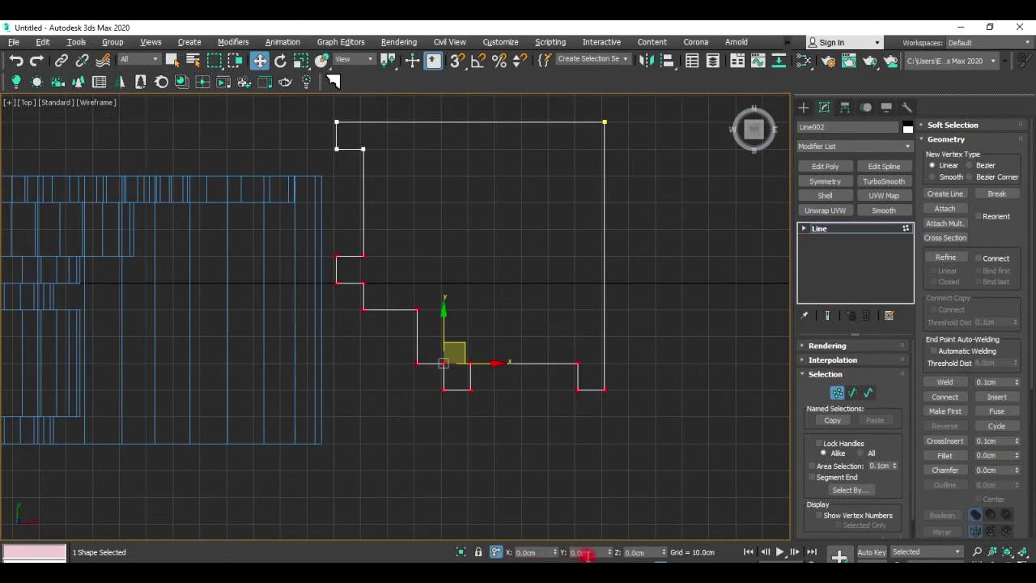
key(Return)
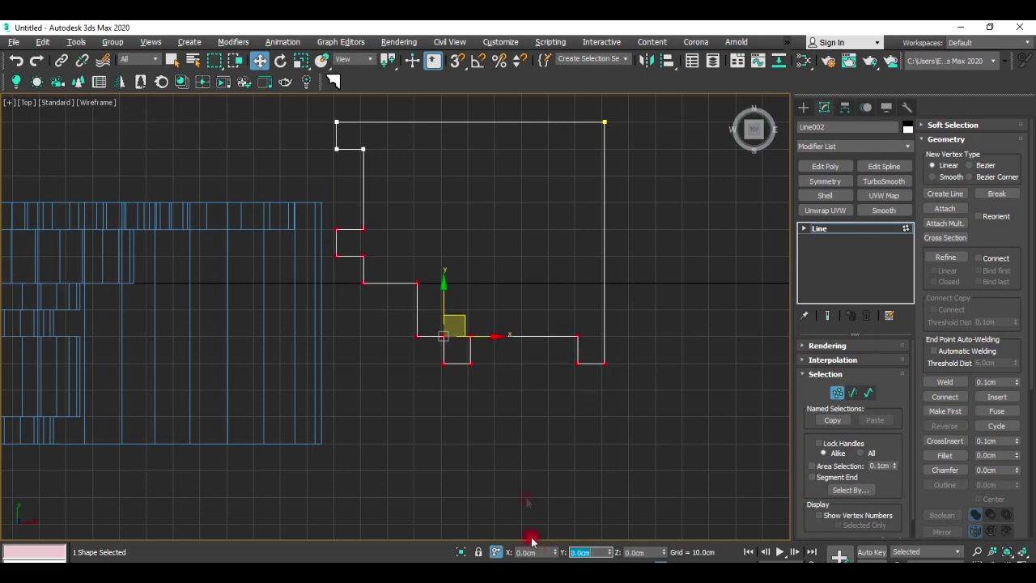
drag(508, 392, 266, 99)
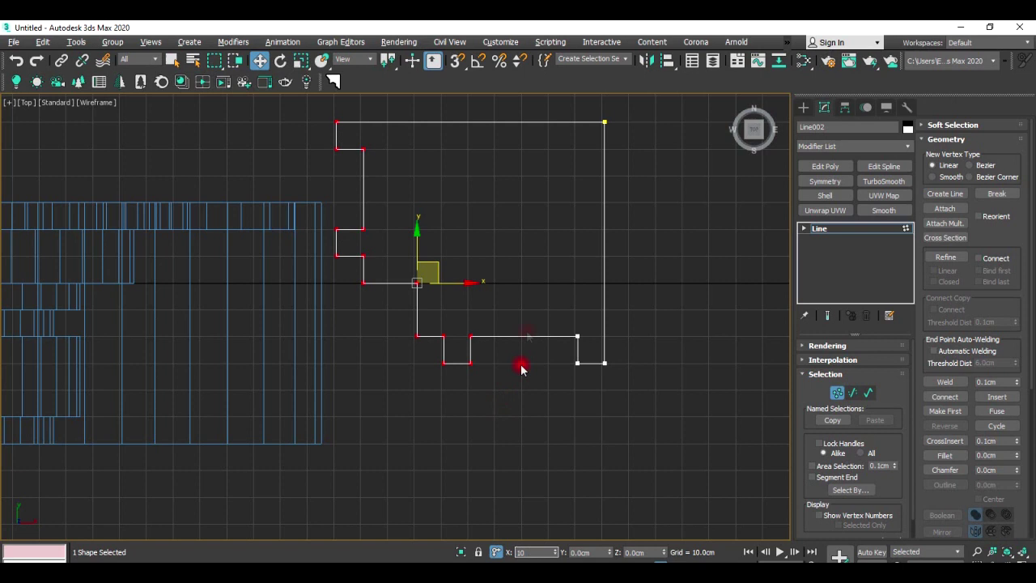
key(Return)
Set the Sweep pivot alignment to bottom-left and switch the viewport to High Quality.
key(p)
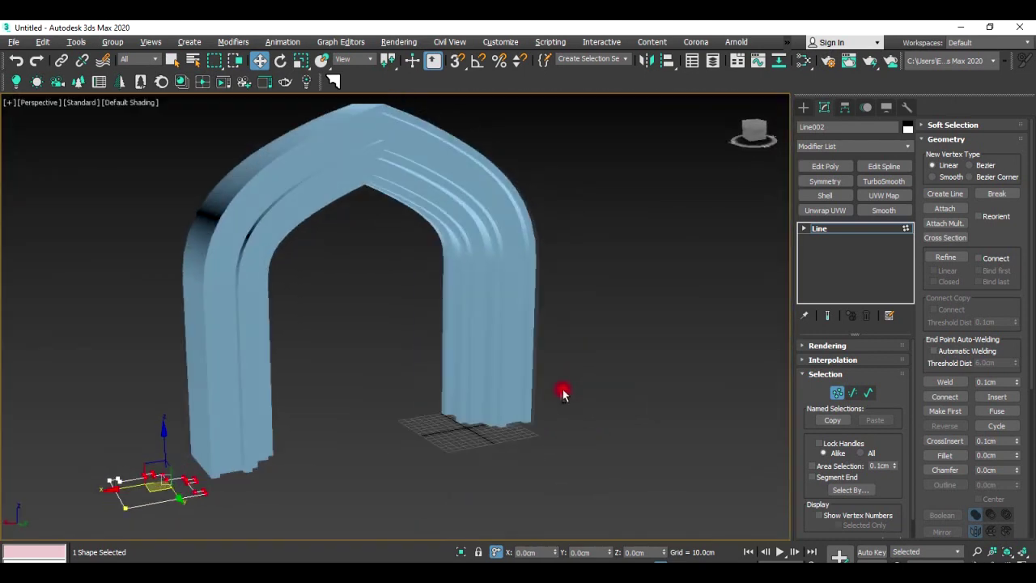
click(393, 347)
alt+middle_drag(393, 347, 377, 277)
click(518, 356)
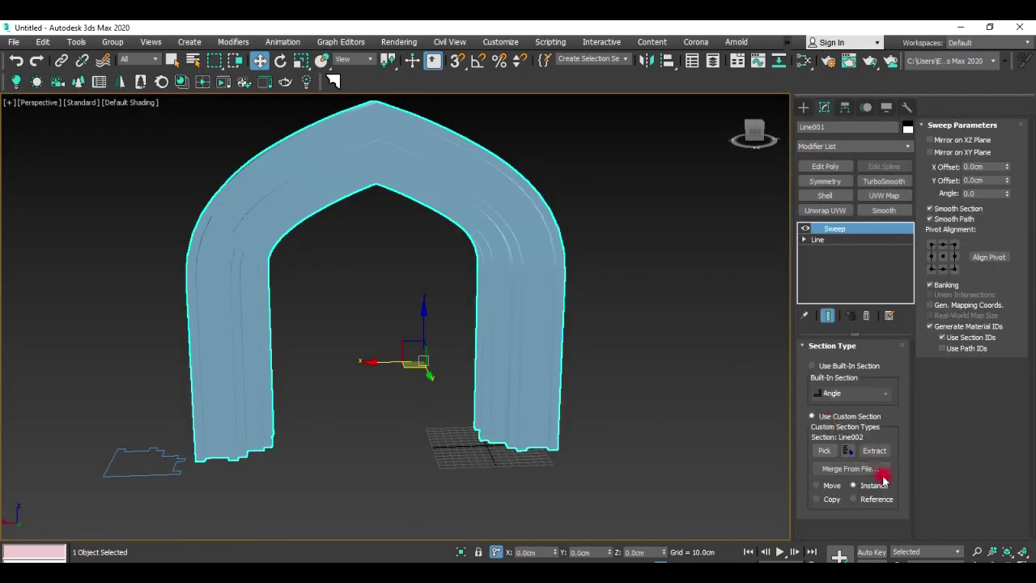
click(931, 268)
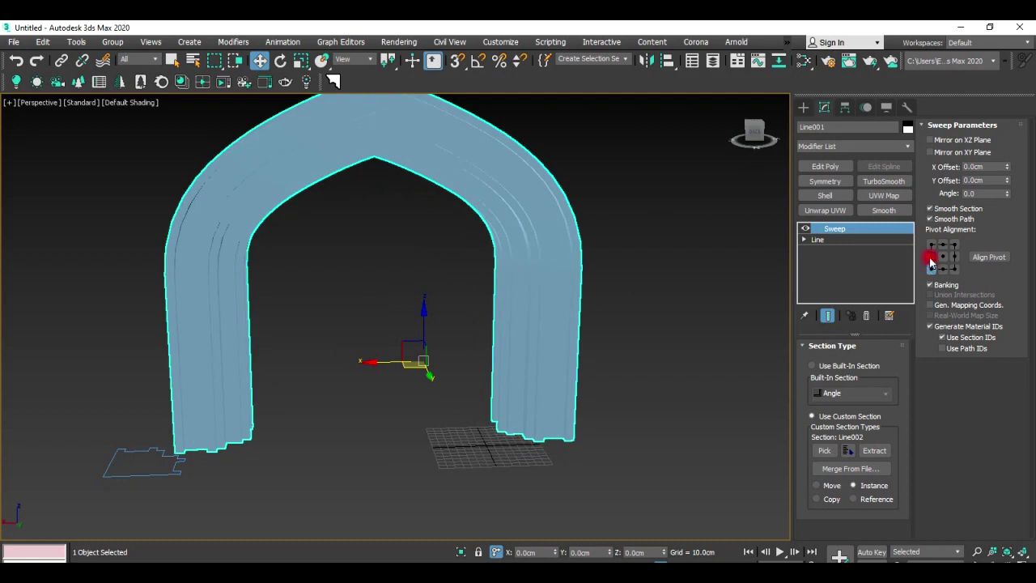
click(931, 258)
click(931, 246)
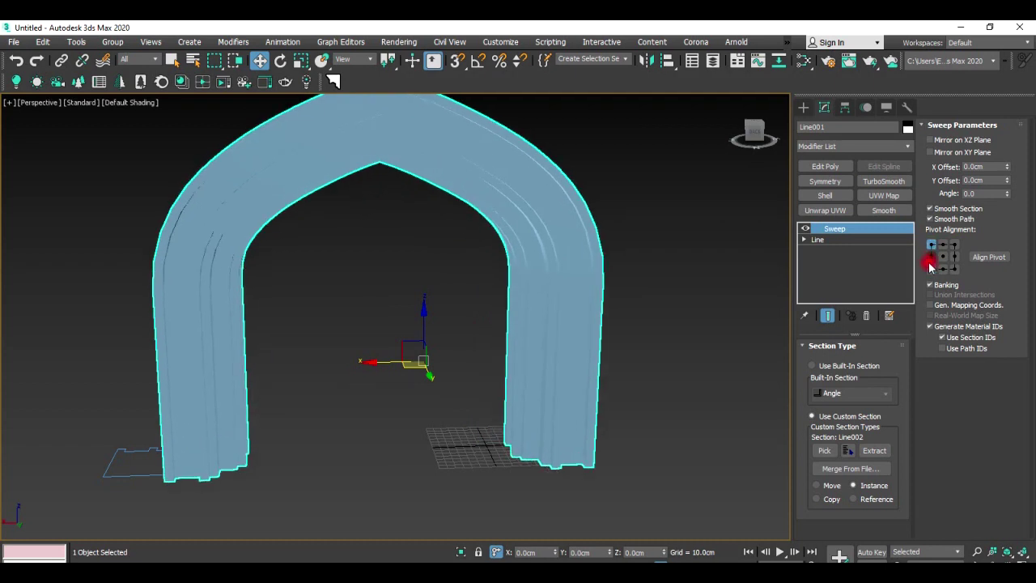
click(930, 268)
alt+middle_drag(497, 300, 462, 283)
click(78, 102)
click(113, 134)
mouse_move(469, 331)
alt+middle_down()
mouse_move(537, 346)
mouse_move(480, 364)
mouse_move(482, 373)
mouse_move(493, 347)
mouse_move(520, 342)
mouse_move(460, 357)
mouse_move(486, 340)
alt+middle_up()
Raise the arch path's top vertices and turn on Show End Result.
key(f)
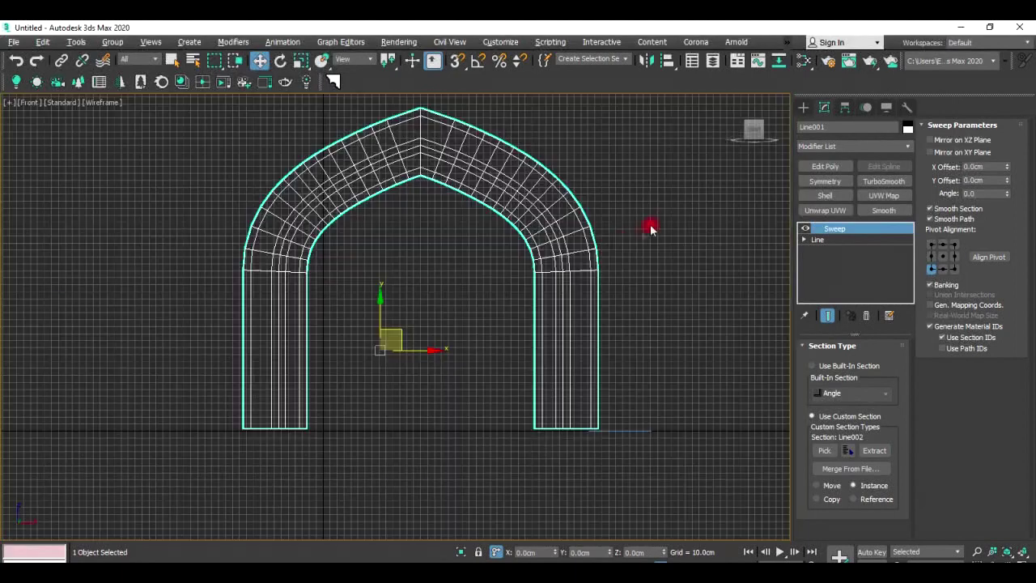
click(832, 239)
key(1)
drag(559, 312, 229, 160)
middle_drag(534, 223, 562, 264)
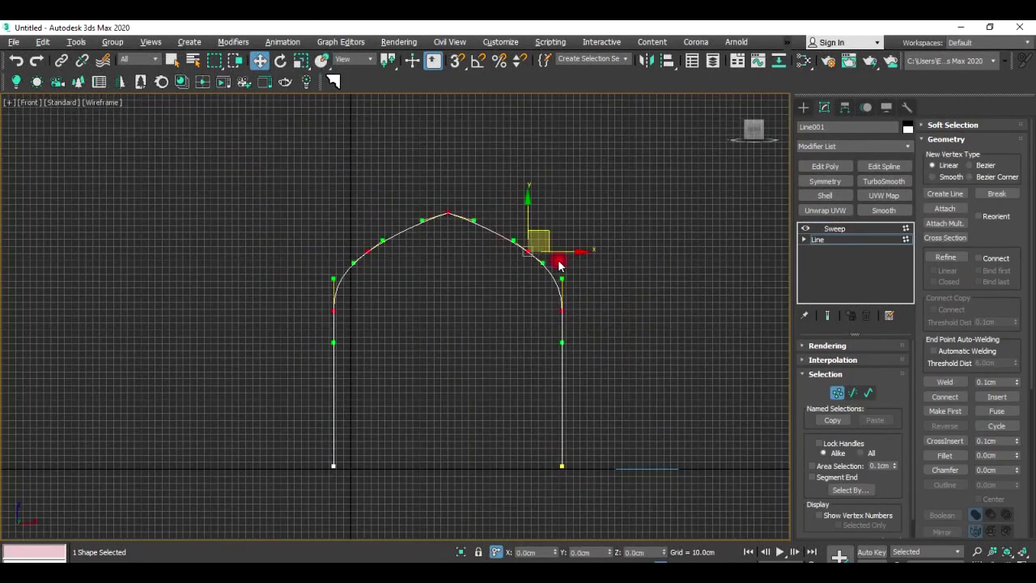
drag(526, 210, 526, 139)
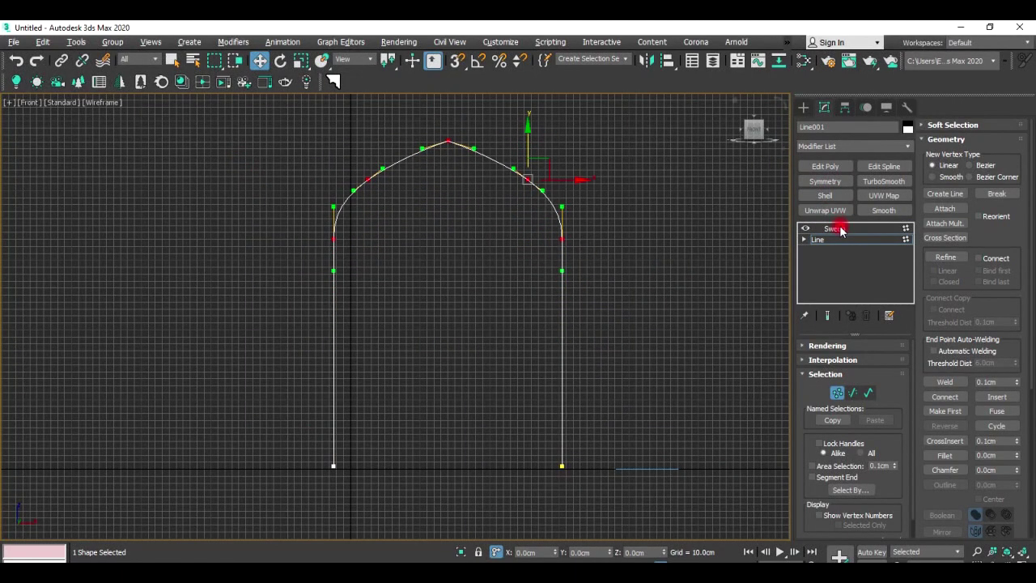
click(824, 316)
key(p)
mouse_move(617, 373)
alt+middle_down()
mouse_move(421, 259)
mouse_move(443, 363)
mouse_move(488, 361)
alt+middle_up()
click(636, 280)
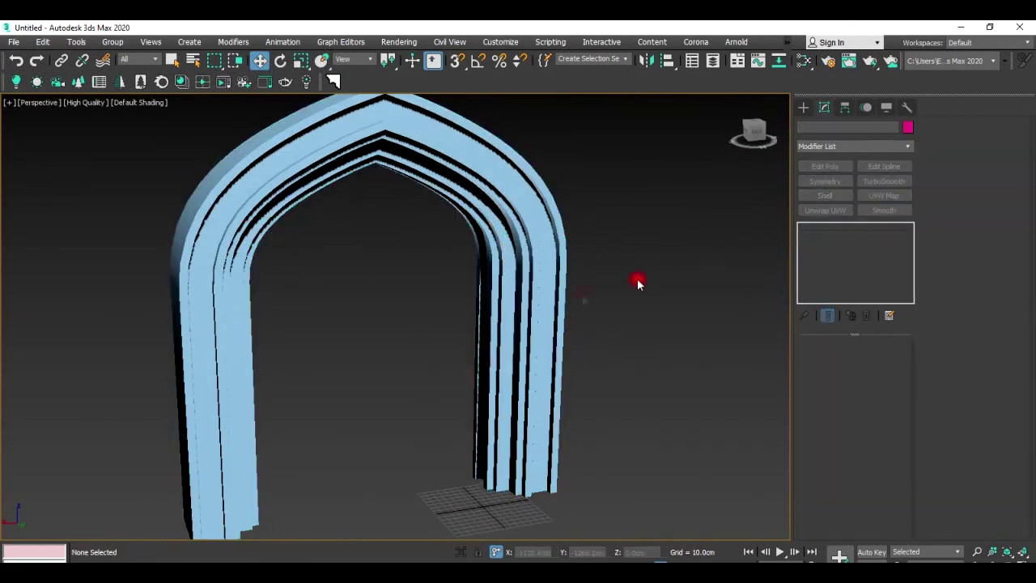
middle_drag(636, 280, 527, 259)
Move the Line002 profile shape left and up, then view it from the top.
click(249, 393)
drag(212, 397, 110, 339)
key(t)
scroll(542, 342, down, 5)
Draw a 90 cm square, 110 cm tall Box snapped to vertices of the profile outline.
scroll(543, 343, down, 2)
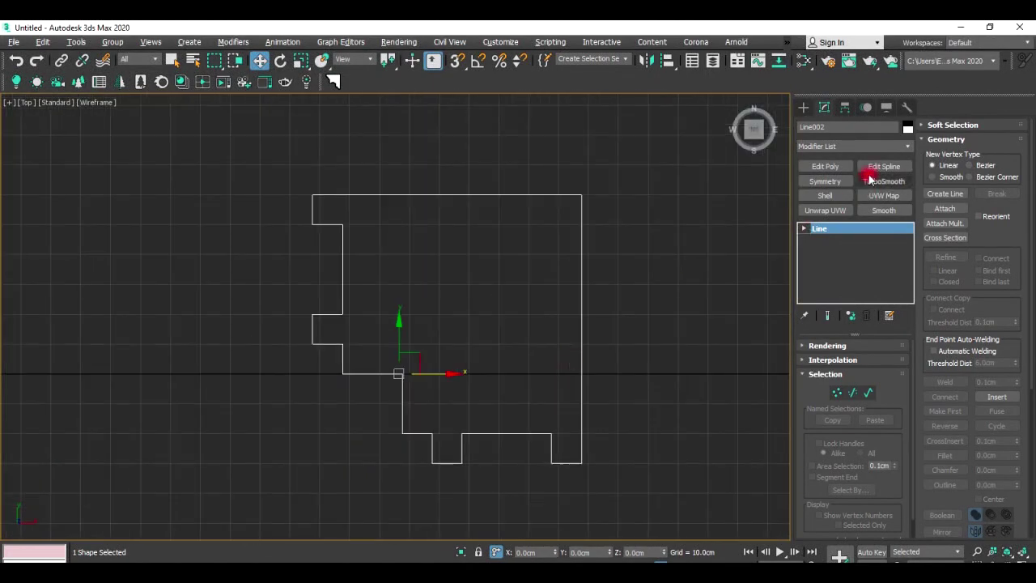
click(807, 108)
click(803, 125)
click(826, 184)
key(s)
right_click(457, 60)
click(441, 304)
click(440, 267)
click(600, 217)
drag(313, 195, 581, 463)
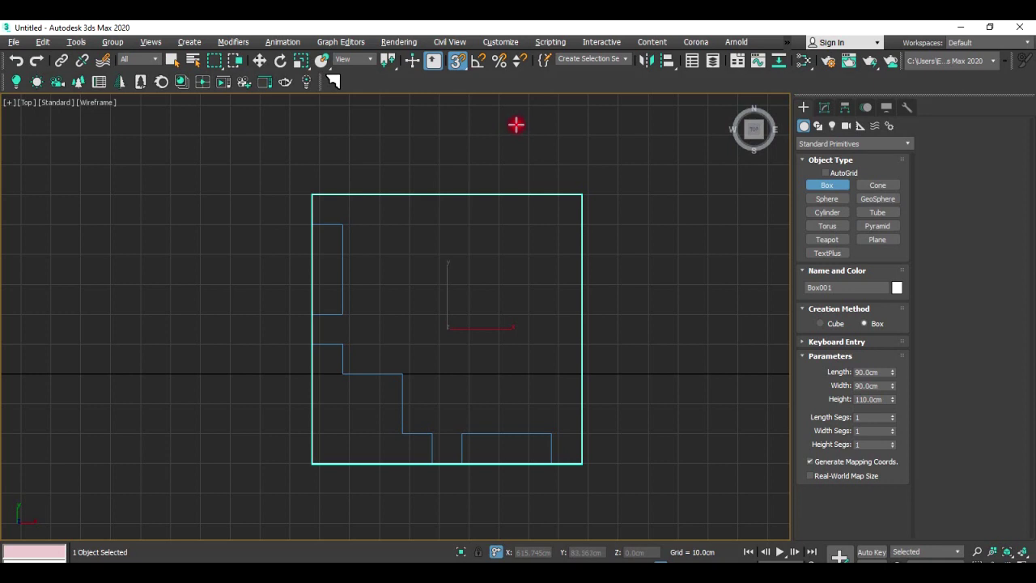
Move the box into place under the left arch column.
key(w)
key(p)
alt+middle_drag(550, 376, 462, 294)
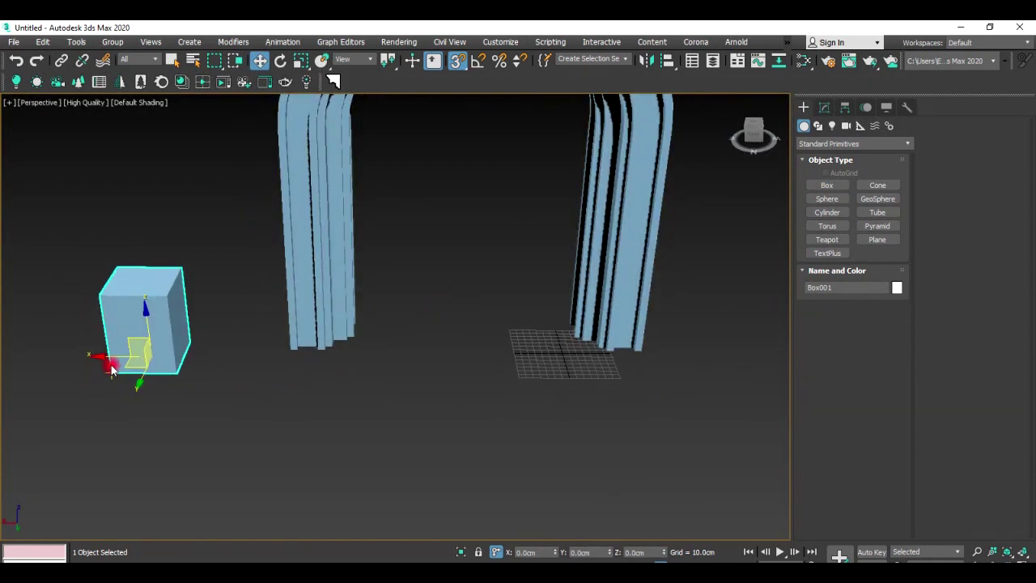
drag(111, 368, 390, 343)
Shift-drag an instanced copy of the box under the right column.
mouse_move(526, 293)
alt+middle_down()
mouse_move(426, 282)
mouse_move(474, 307)
mouse_move(296, 368)
alt+middle_up()
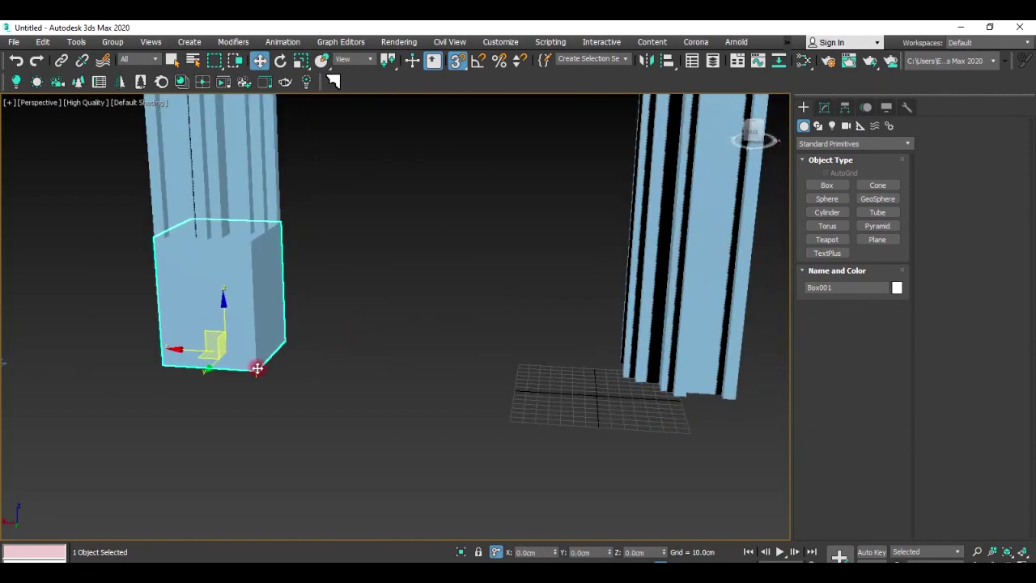
shift+drag(257, 368, 735, 398)
click(469, 277)
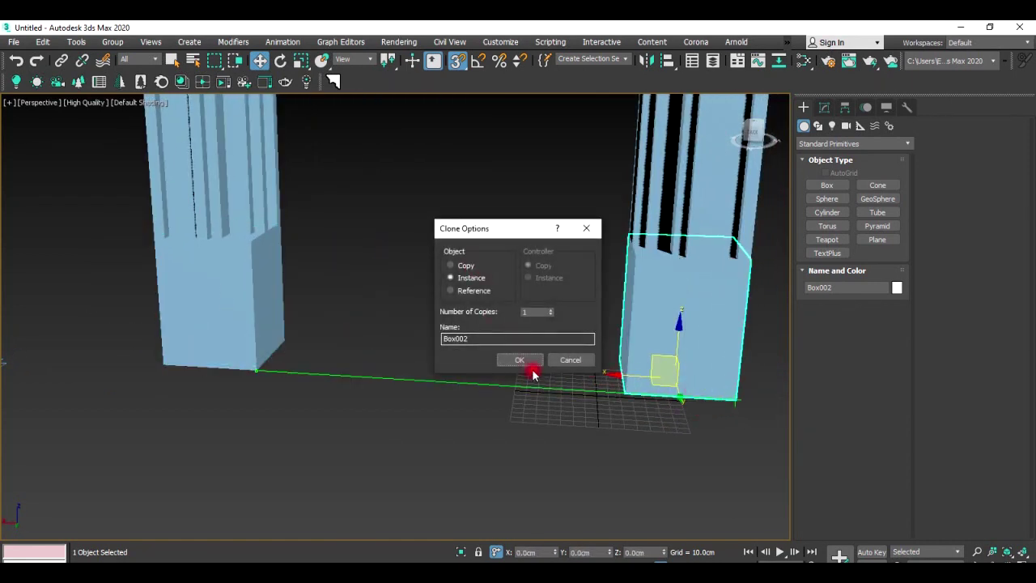
click(527, 358)
Pan out to show the whole arch and close the reference photo.
click(474, 296)
scroll(477, 259, down, 3)
mouse_move(479, 226)
middle_down()
mouse_move(483, 385)
mouse_move(517, 354)
mouse_move(550, 370)
mouse_move(496, 424)
mouse_move(615, 526)
middle_up()
scroll(469, 416, up, 3)
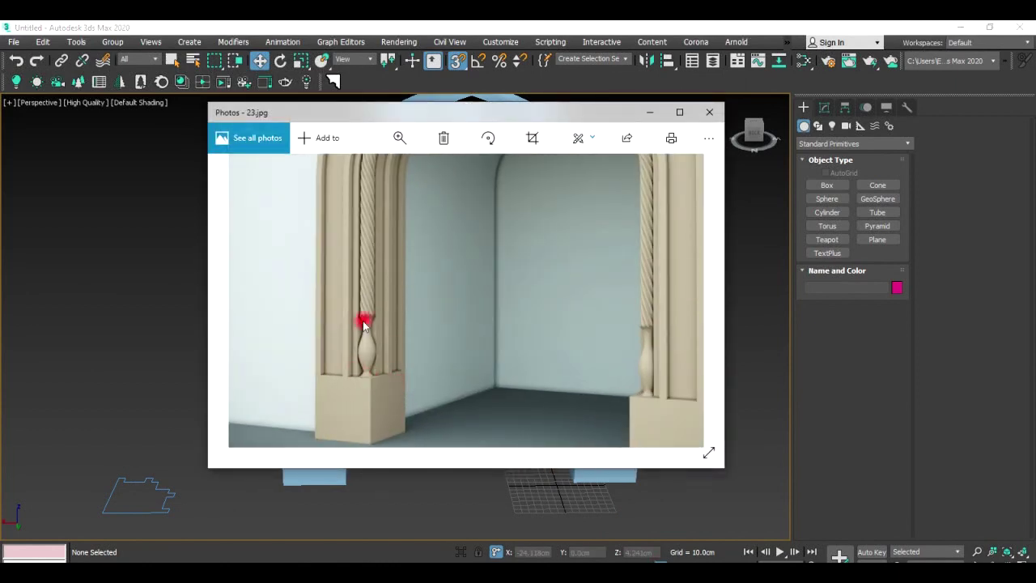
click(728, 201)
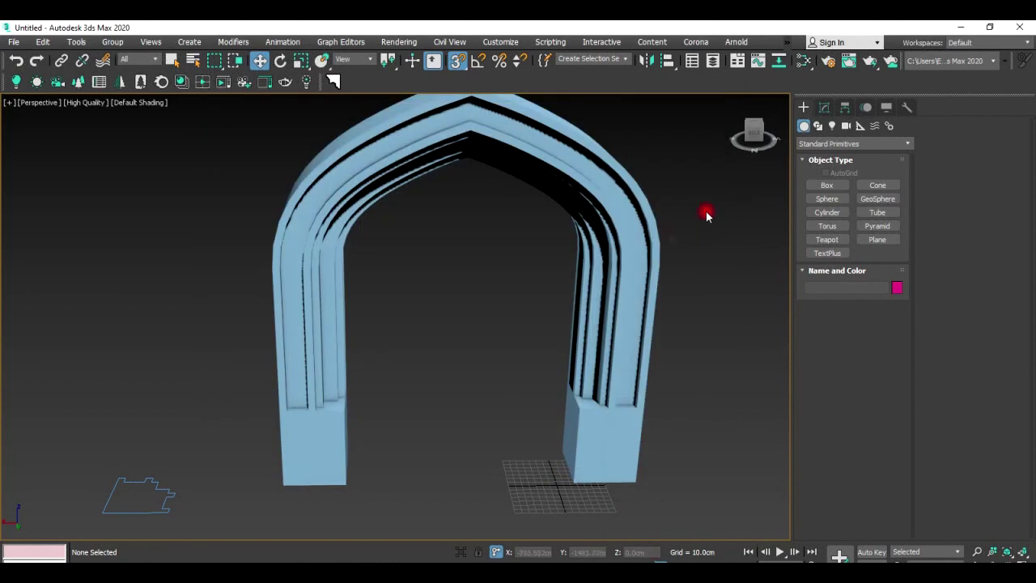
Begin a first Line on the left pillar in the Front view, turning snapping off.
key(f)
scroll(348, 284, up, 1)
scroll(367, 256, up, 2)
scroll(367, 256, up, 3)
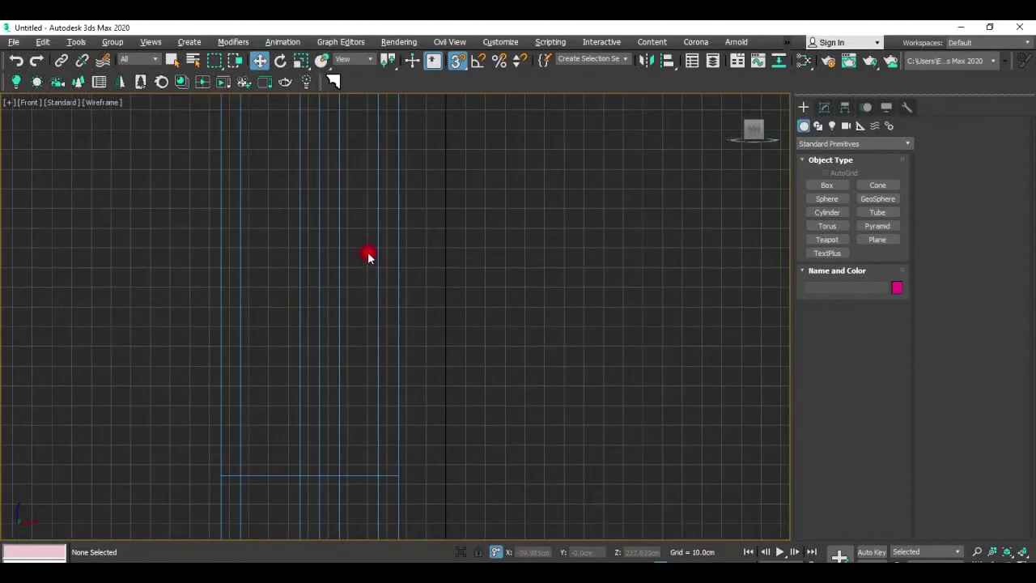
click(835, 127)
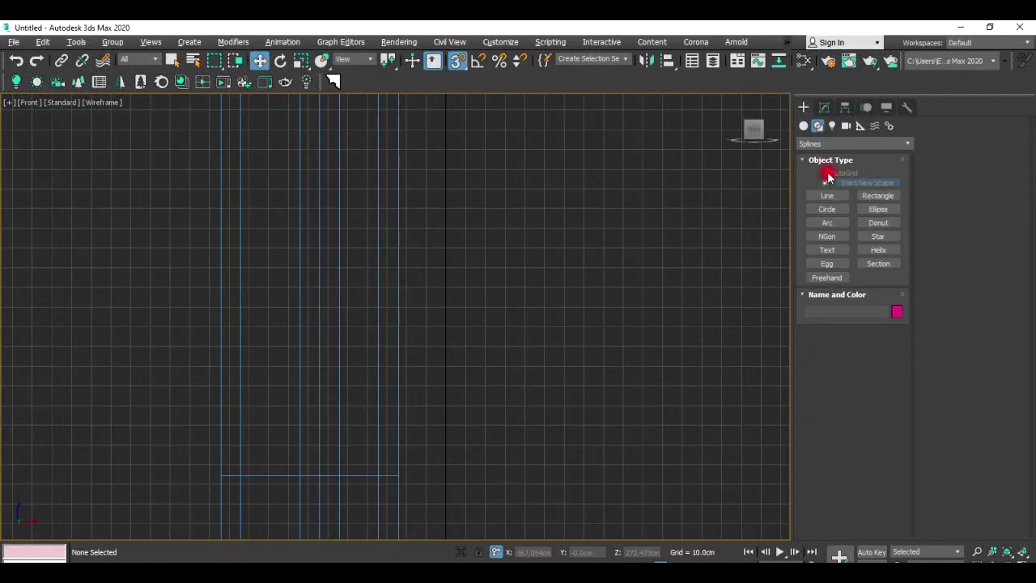
click(827, 195)
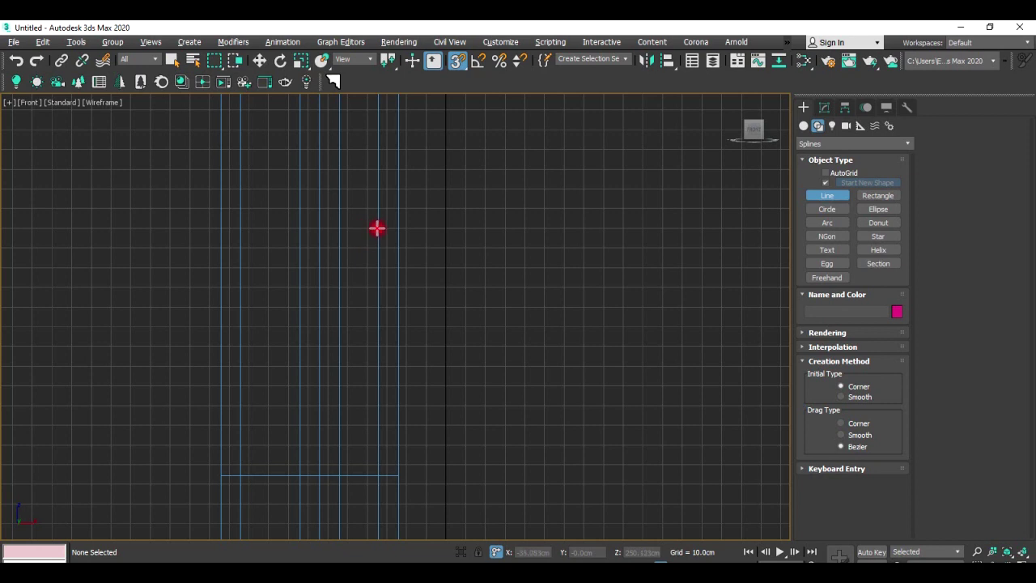
click(376, 228)
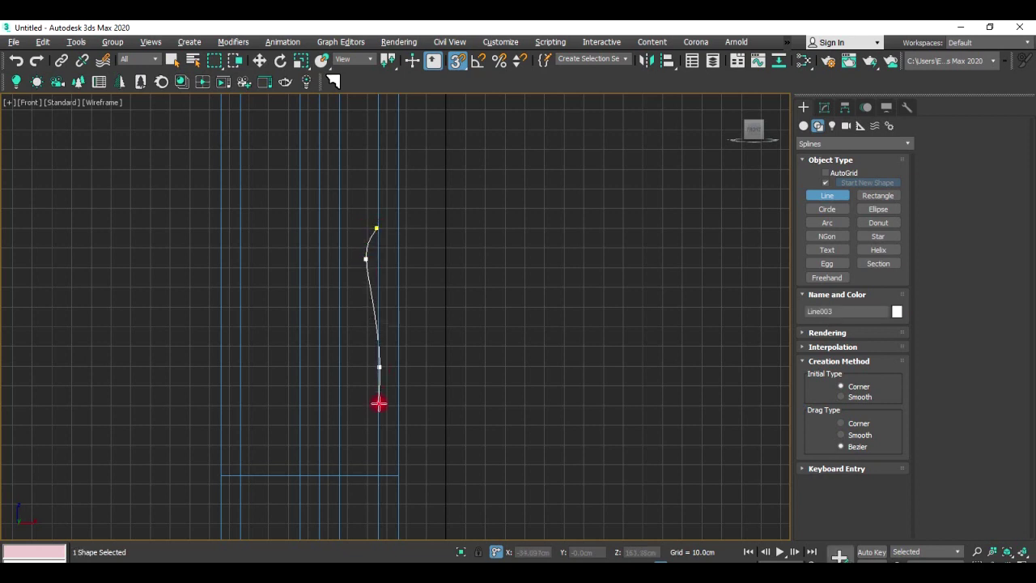
key(s)
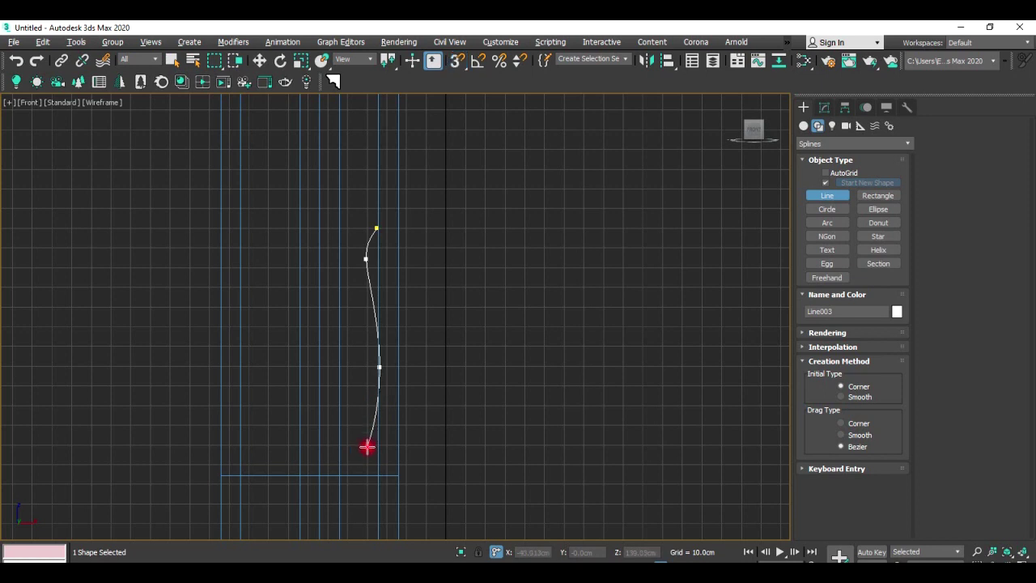
scroll(367, 447, down, 5)
key(alt+w)
scroll(266, 242, down, 5)
key(w)
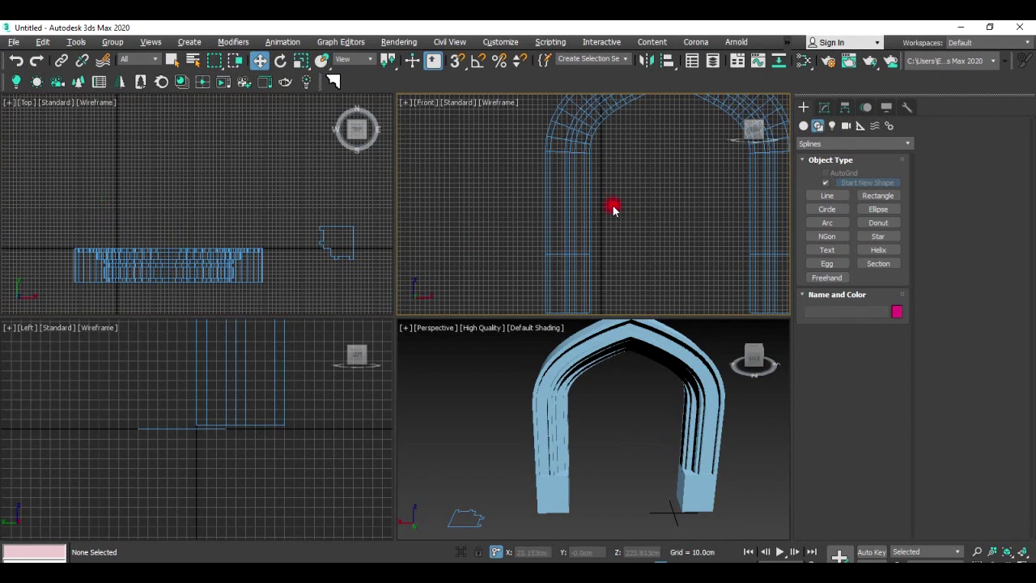
Zoom in on the pillar and draw the wavy vase profile Line003, flaring at its base.
key(alt+w)
scroll(548, 236, up, 3)
click(827, 195)
middle_drag(349, 324, 351, 314)
scroll(351, 314, up, 2)
scroll(354, 288, up, 1)
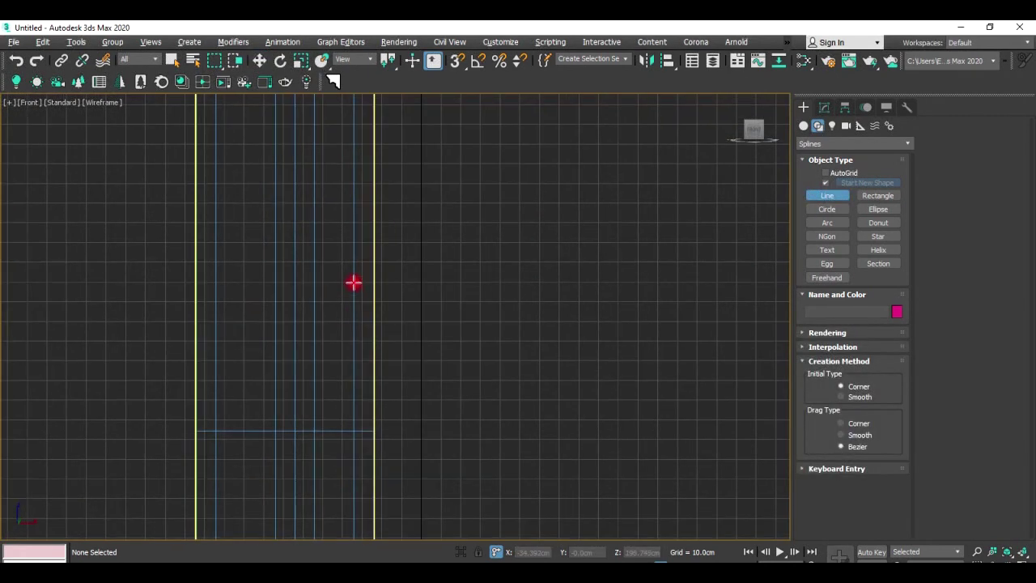
click(353, 281)
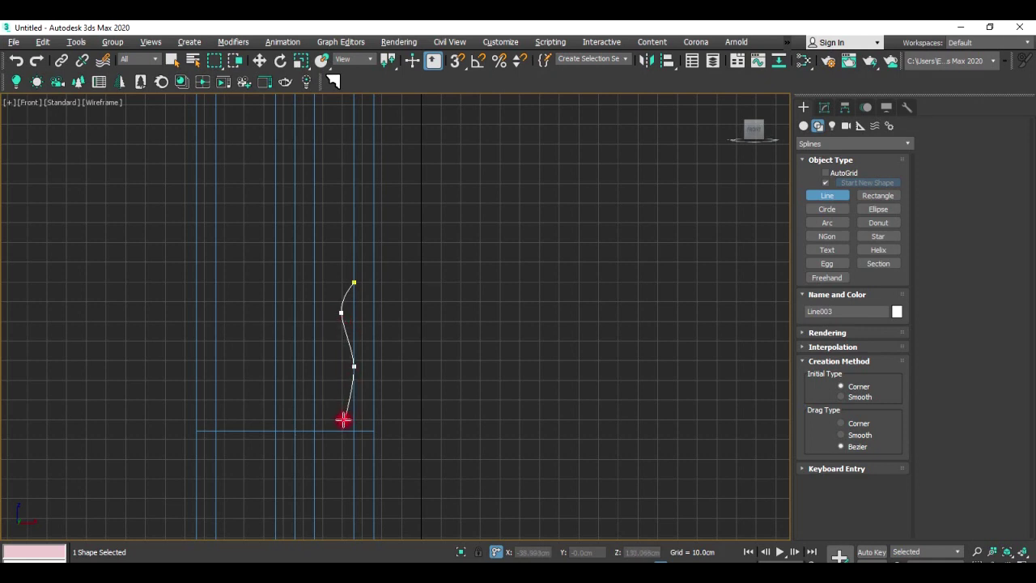
scroll(352, 429, up, 3)
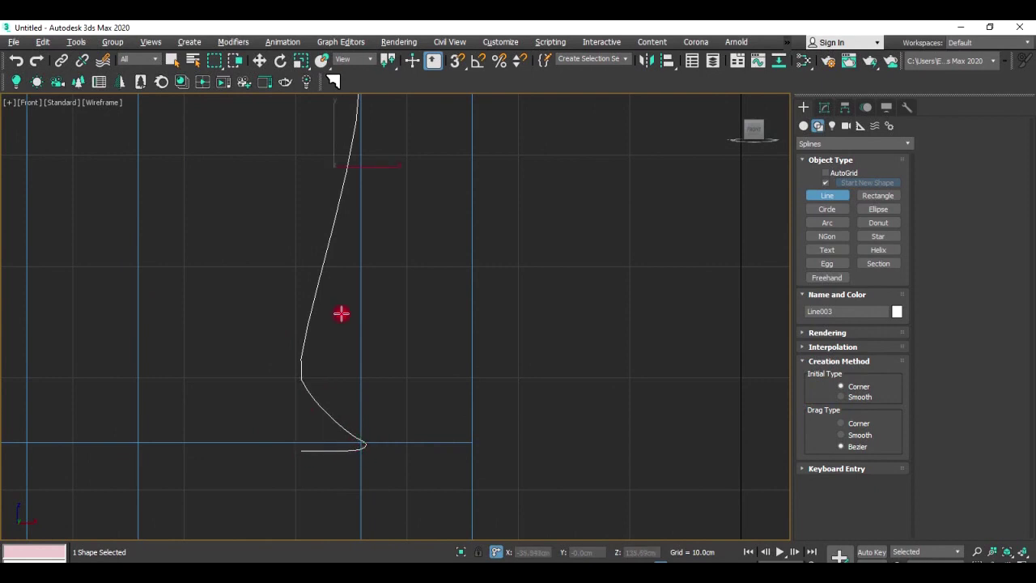
key(w)
scroll(348, 300, down, 3)
scroll(363, 362, down, 3)
Apply a Lathe modifier to the profile and move its Axis to widen the vase.
click(824, 107)
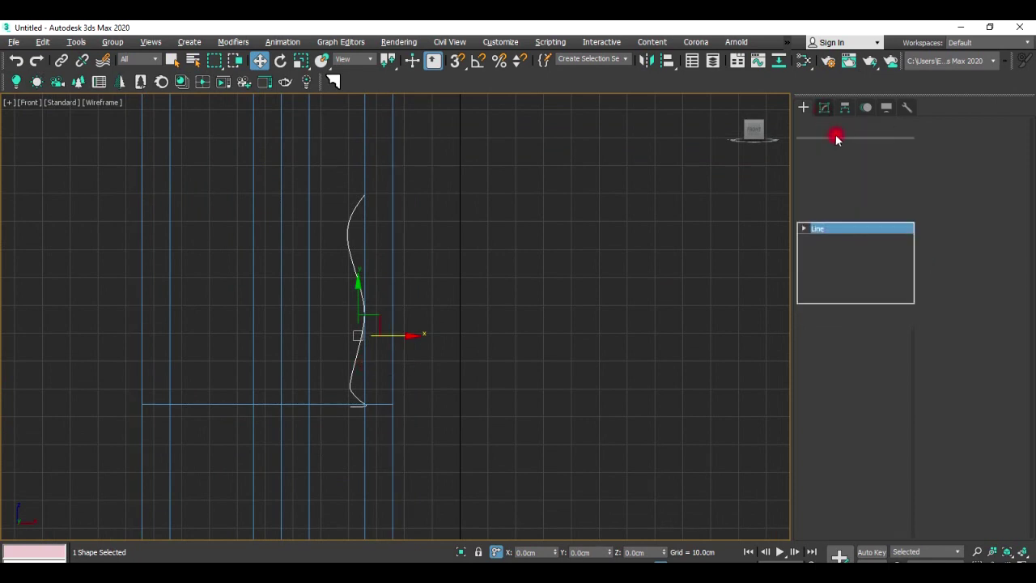
click(841, 145)
text(l)
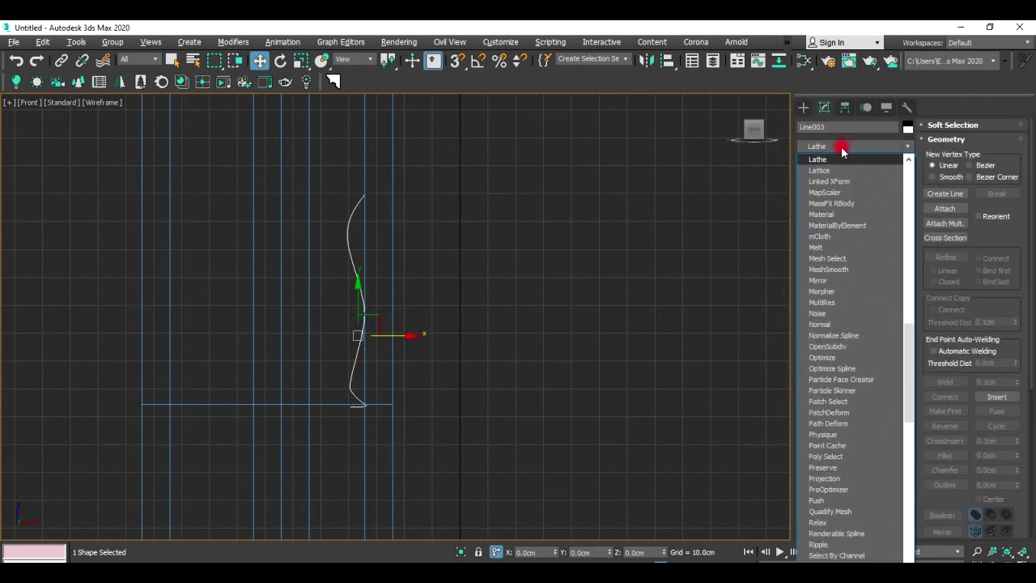
click(840, 160)
click(366, 330)
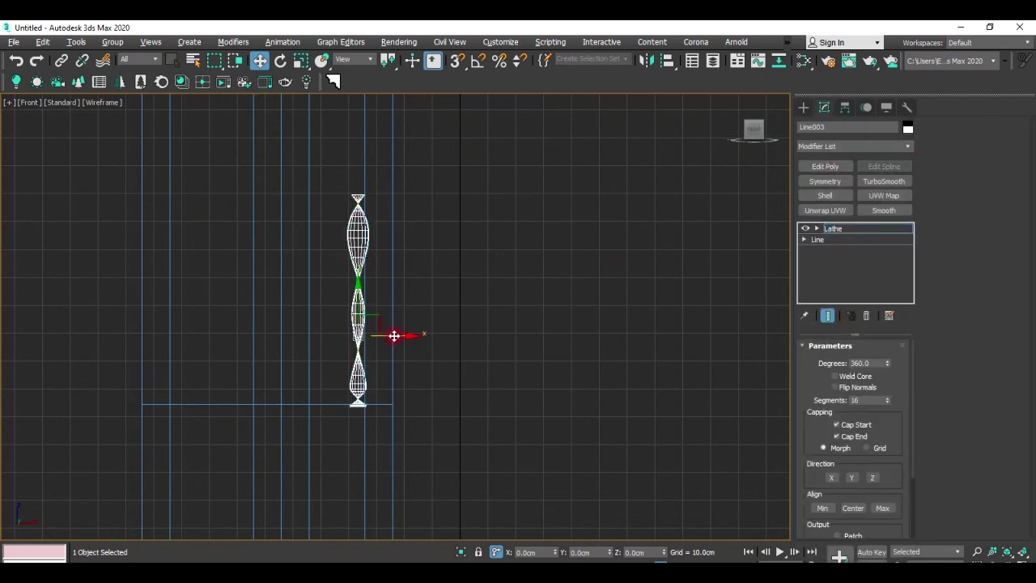
drag(394, 335, 372, 335)
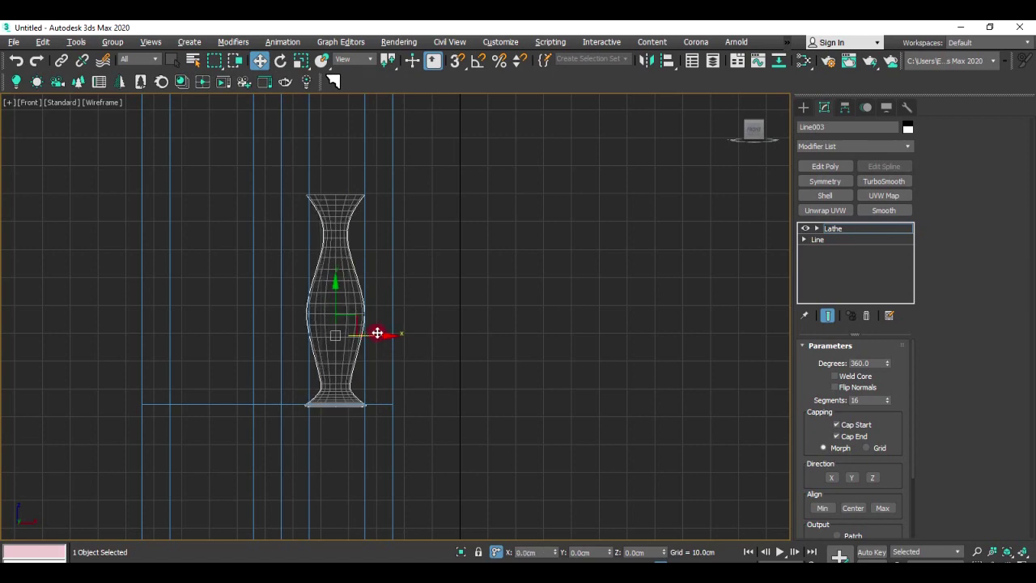
click(834, 229)
Move the vase back into the left pillar recess and check it in perspective.
key(alt+w)
key(alt+w)
scroll(421, 323, down, 5)
mouse_move(491, 270)
mouse_down()
mouse_move(490, 302)
mouse_move(591, 377)
mouse_up()
key(p)
scroll(597, 394, up, 5)
mouse_move(596, 394)
alt+middle_down()
mouse_move(530, 392)
mouse_move(599, 402)
mouse_move(596, 363)
mouse_move(559, 337)
mouse_move(585, 377)
mouse_move(557, 359)
mouse_move(559, 282)
mouse_move(564, 360)
alt+middle_up()
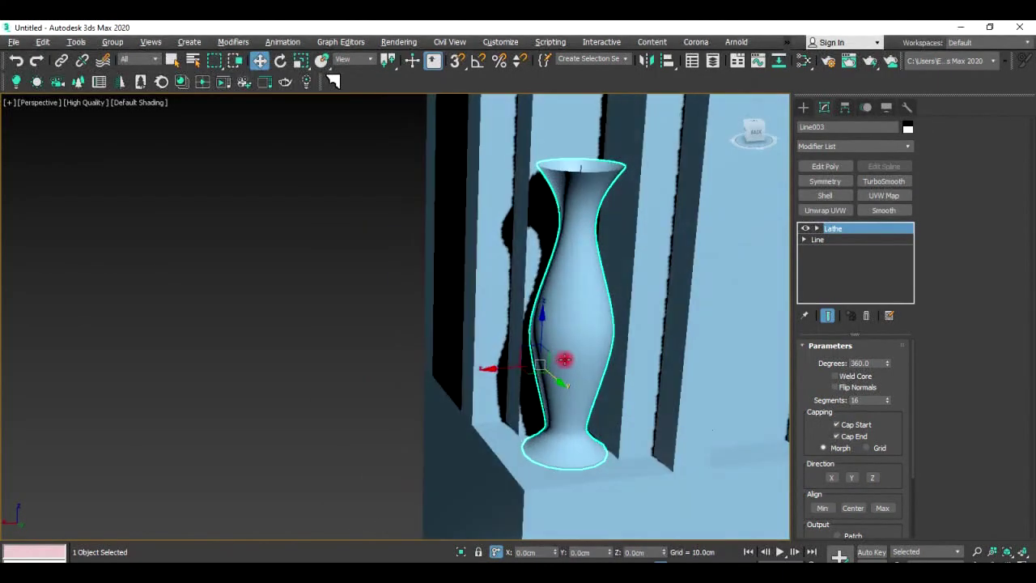
Shift-drag a copy of the vase, Line004, over to the right pillar.
key(alt+w)
key(alt+w)
middle_drag(428, 335, 278, 335)
scroll(277, 335, down, 2)
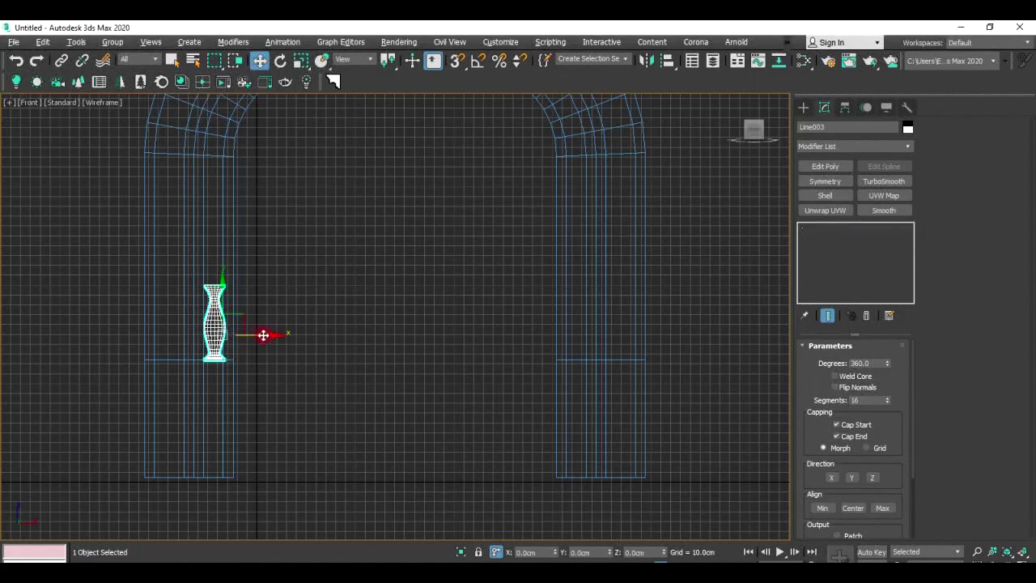
shift+drag(263, 335, 625, 334)
click(523, 359)
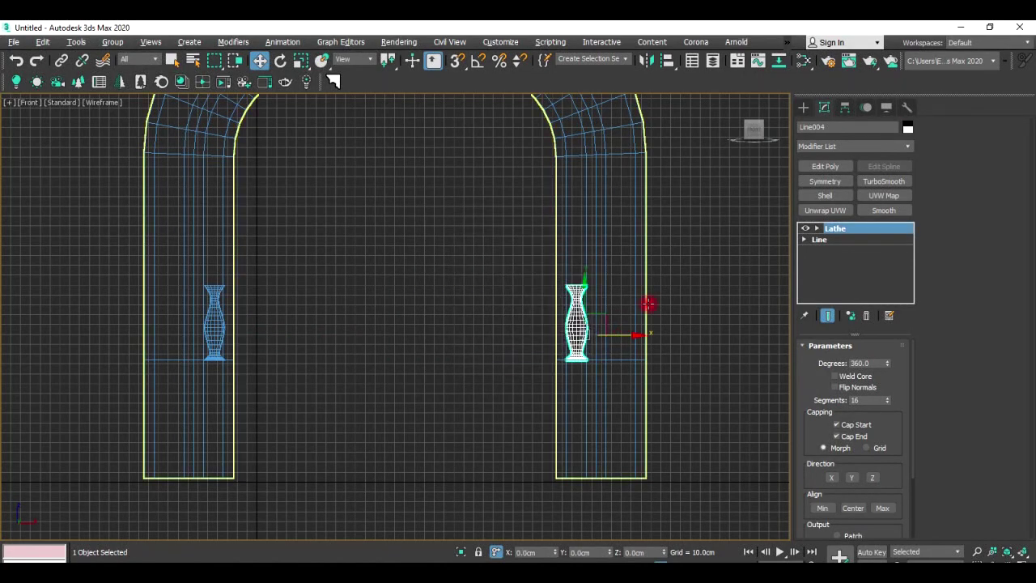
Nudge the copied vase into position and enable Flip Normals.
key(alt+w)
middle_click(689, 389)
key(alt+w)
mouse_move(688, 388)
alt+middle_down()
mouse_move(296, 388)
mouse_move(305, 370)
mouse_move(298, 384)
alt+middle_up()
drag(298, 385, 306, 384)
click(834, 387)
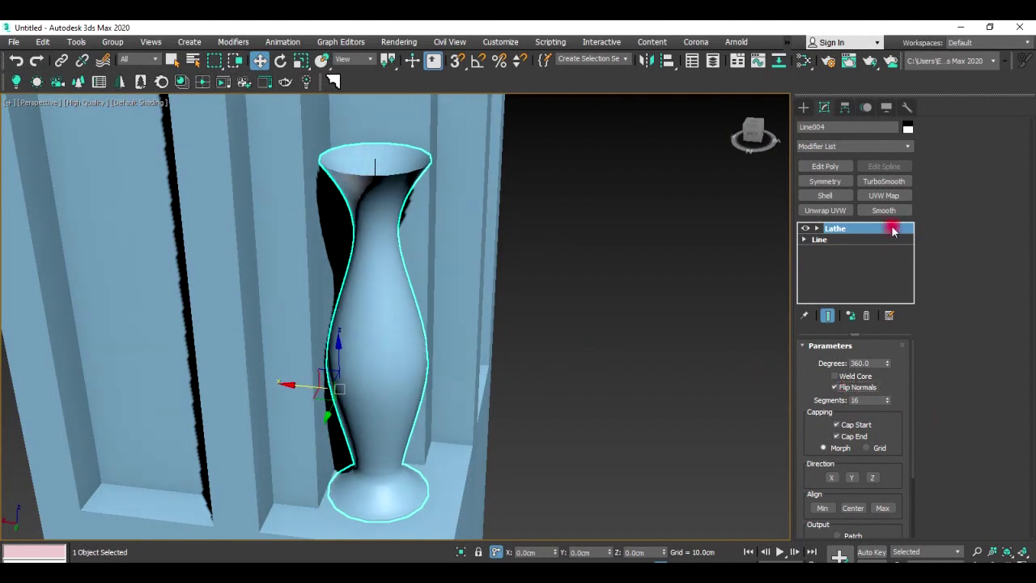
Add a Shell modifier with Outer Amount 0 and a 0.72 cm inner thickness.
click(825, 195)
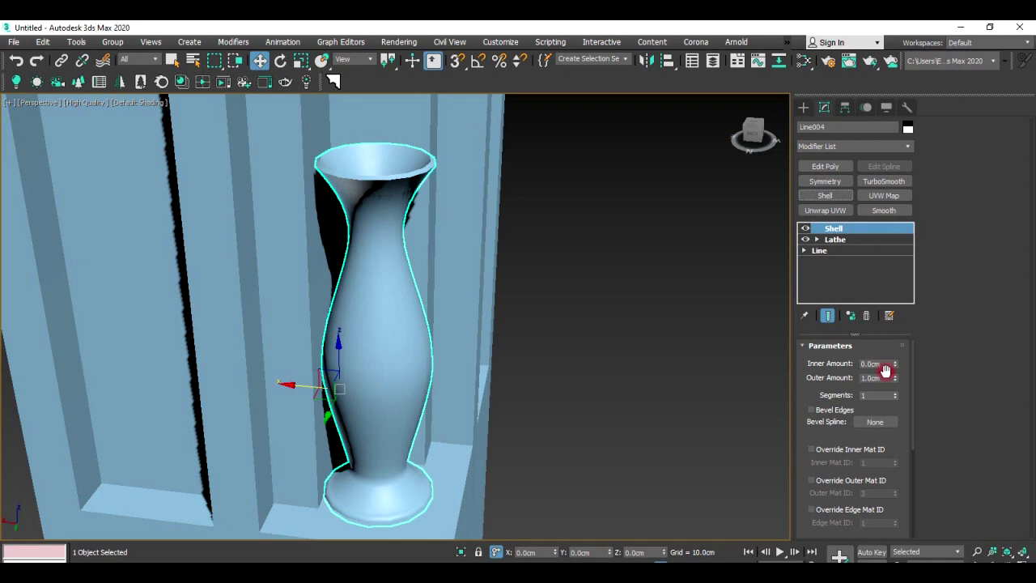
click(843, 249)
click(827, 361)
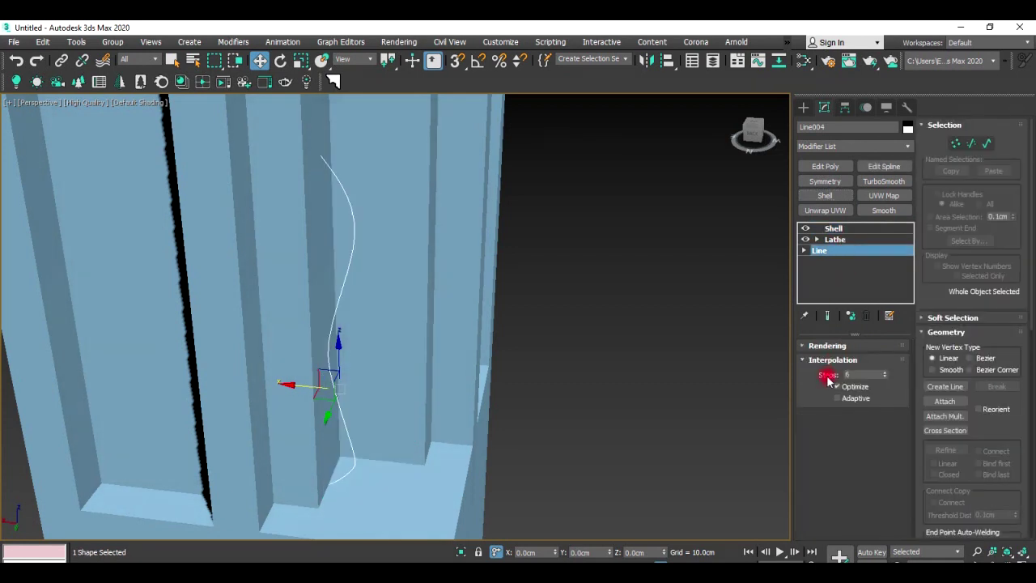
click(837, 228)
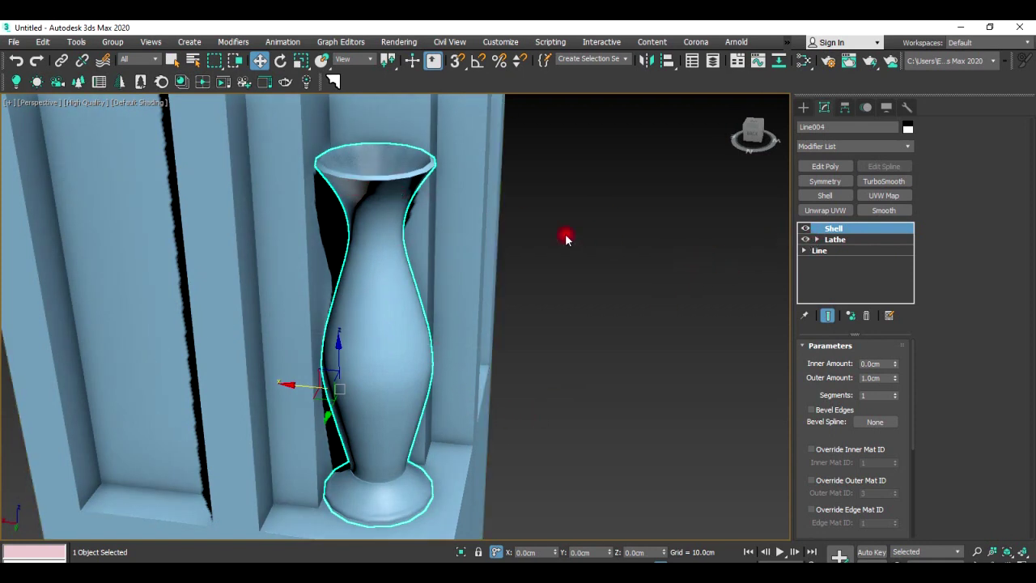
middle_drag(660, 353, 660, 348)
scroll(639, 307, down, 3)
scroll(453, 291, down, 3)
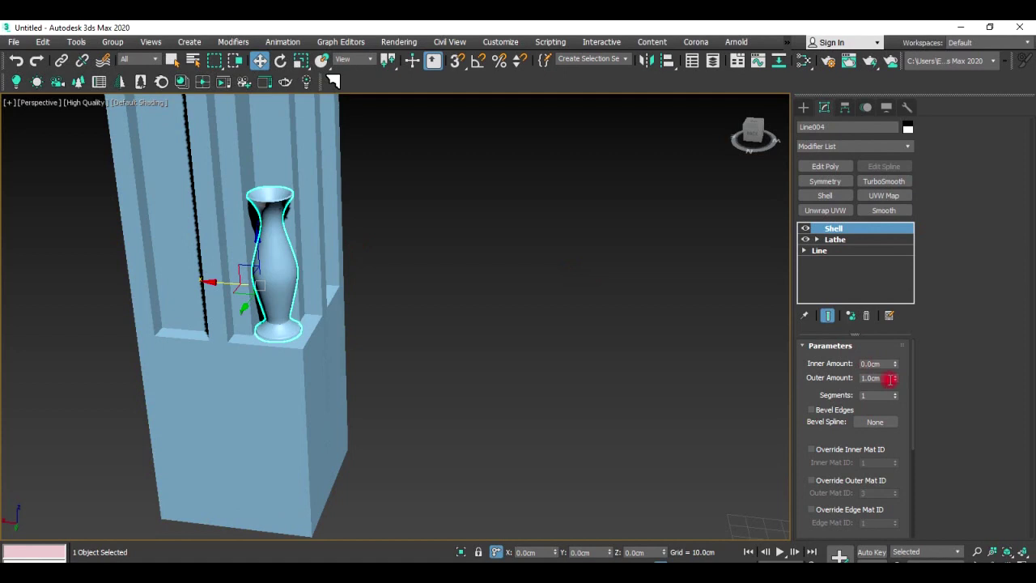
mouse_move(897, 378)
mouse_down()
mouse_move(892, 386)
mouse_move(896, 346)
mouse_up()
scroll(282, 310, up, 10)
scroll(358, 365, down, 3)
scroll(369, 273, down, 3)
scroll(413, 425, up, 4)
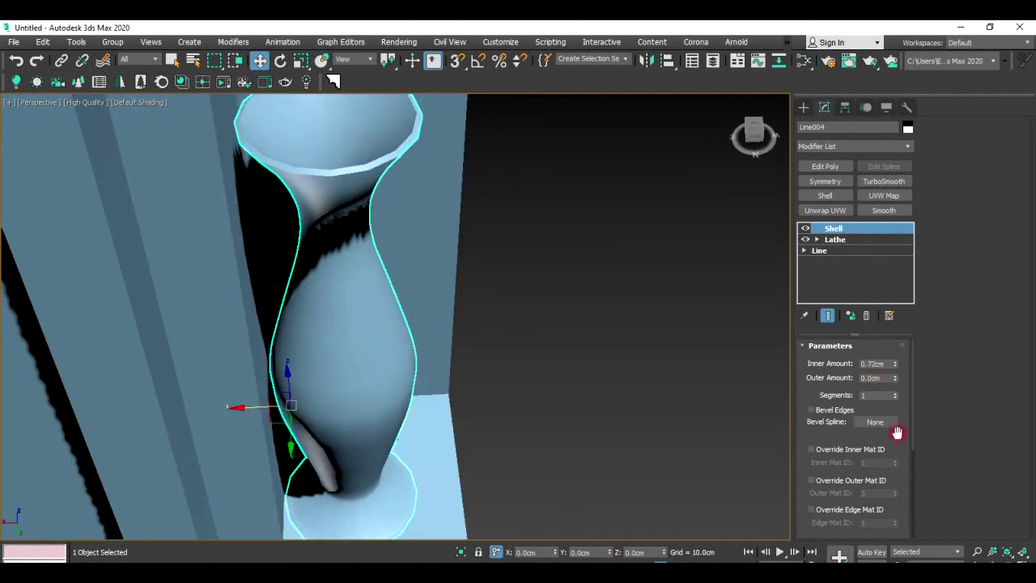
Raise the Lathe Segments to 32 and view both arch pillars.
click(841, 239)
drag(887, 403, 831, 399)
text(32)
key(Return)
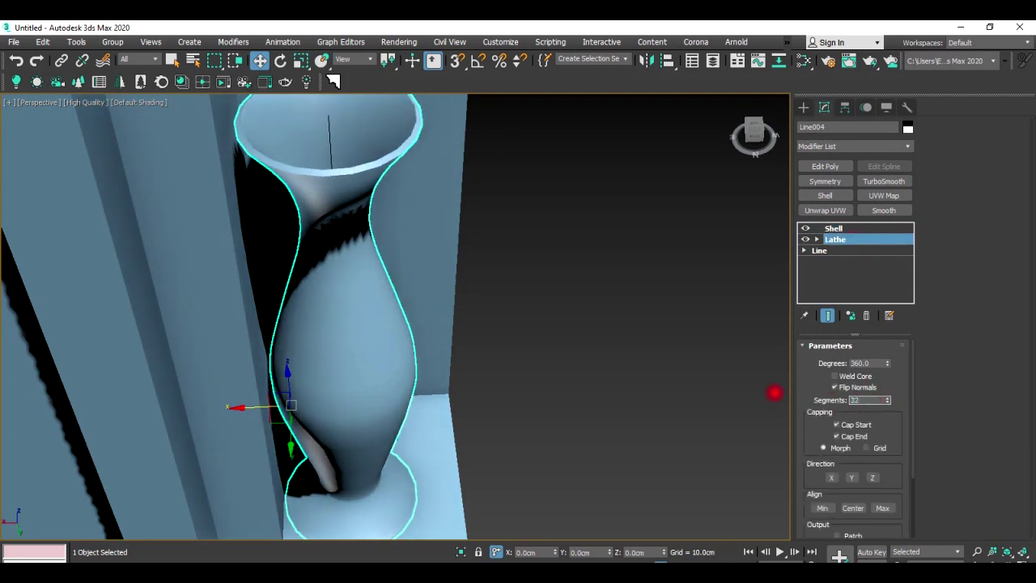
click(867, 363)
click(666, 293)
scroll(639, 316, down, 5)
middle_drag(626, 326, 395, 245)
Select the arch molding and inspect its path vertices in the Front view.
scroll(329, 365, up, 3)
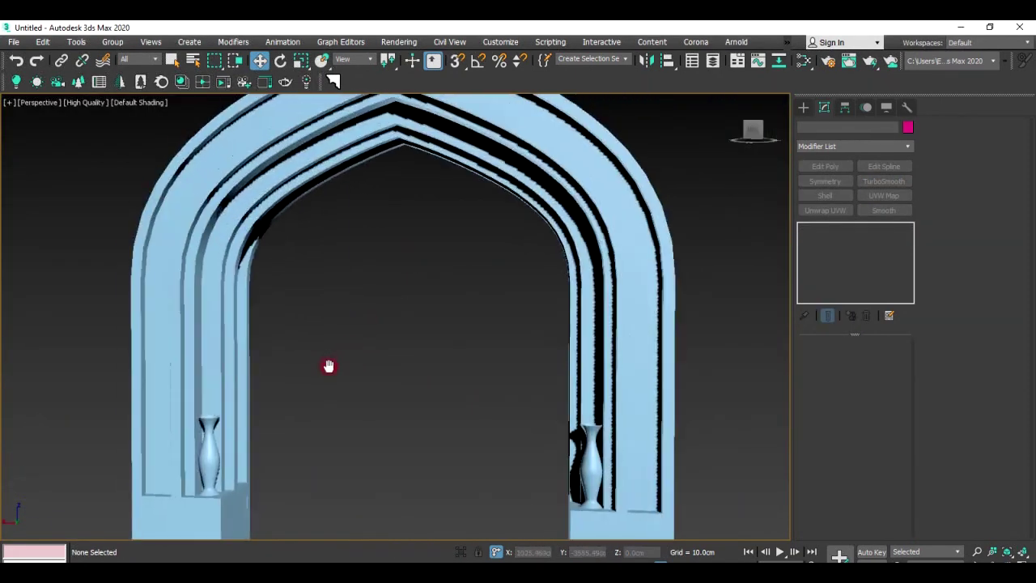
scroll(486, 259, up, 1)
click(532, 232)
click(858, 239)
key(1)
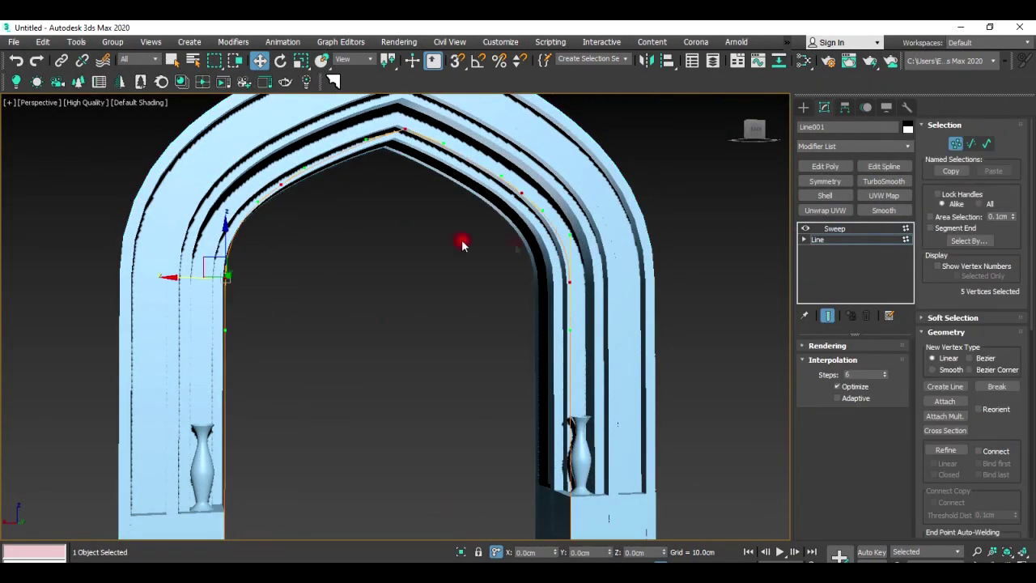
key(f)
middle_drag(652, 172, 704, 275)
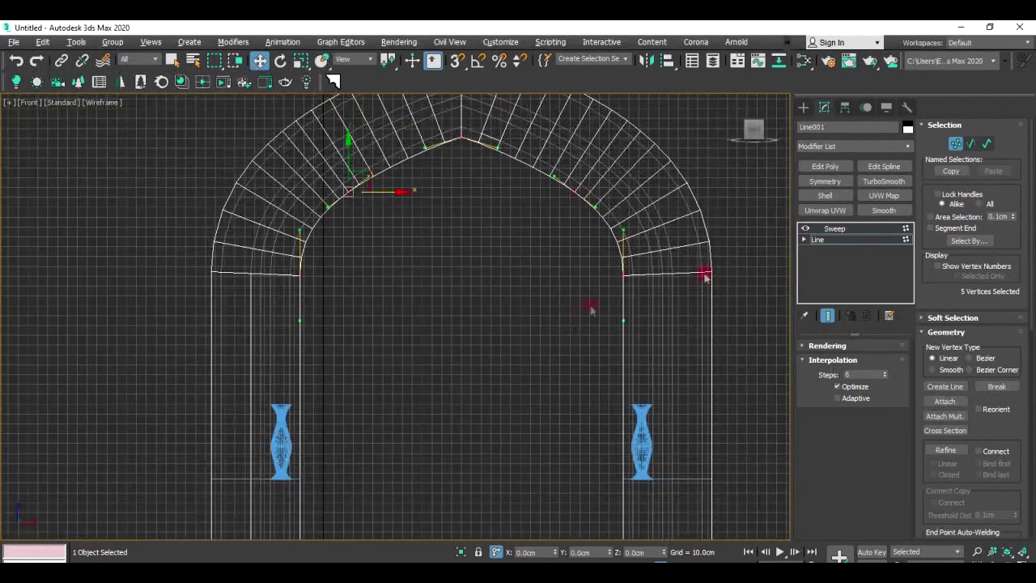
click(857, 229)
click(819, 239)
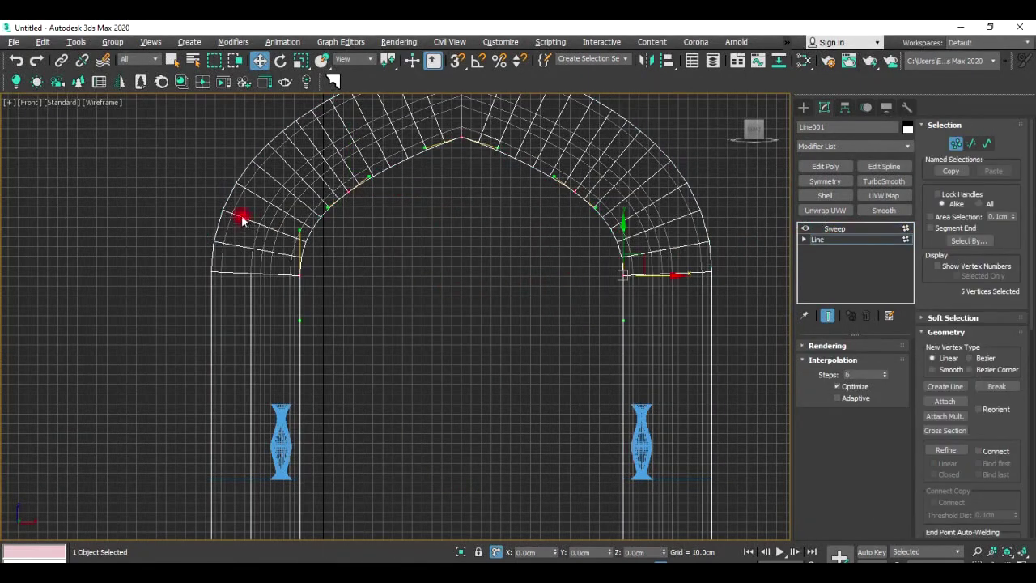
Shift-drag an independent Copy of the arch and delete its Sweep modifier.
key(t)
click(833, 228)
scroll(573, 296, up, 3)
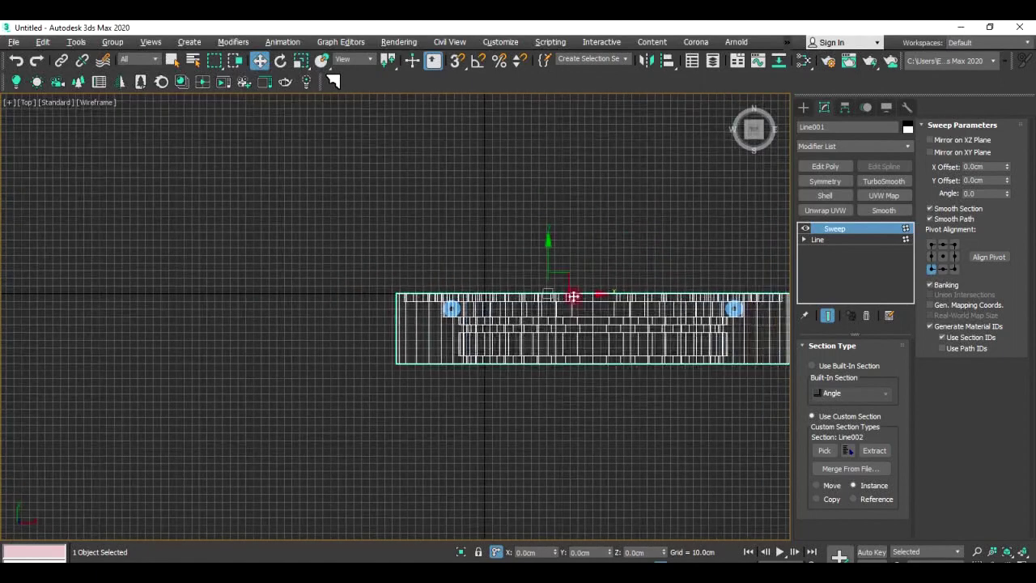
shift+drag(573, 296, 573, 175)
click(451, 266)
click(522, 361)
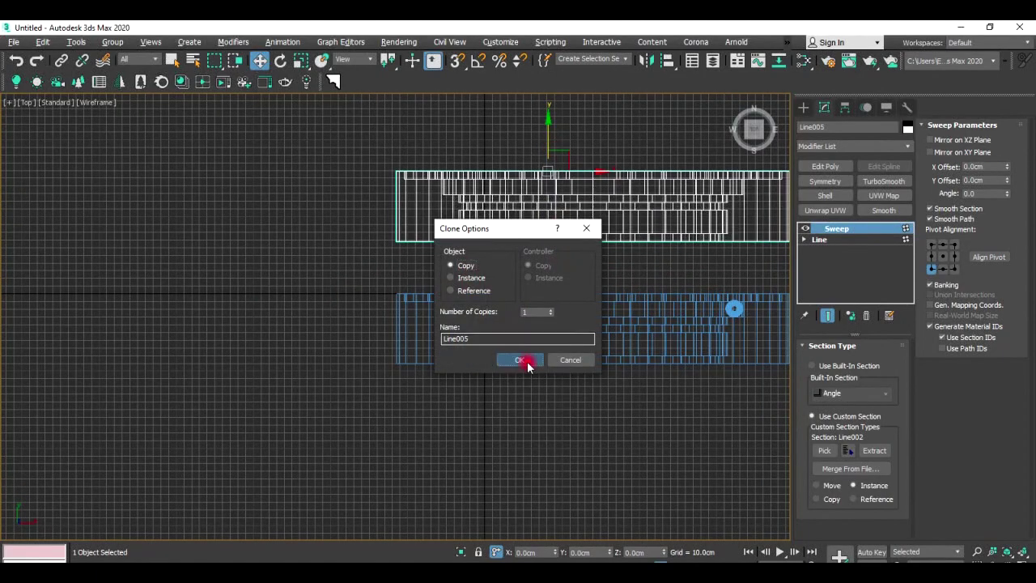
click(865, 315)
Work on the copied path at Spline level in the enlarged Front view.
key(alt+w)
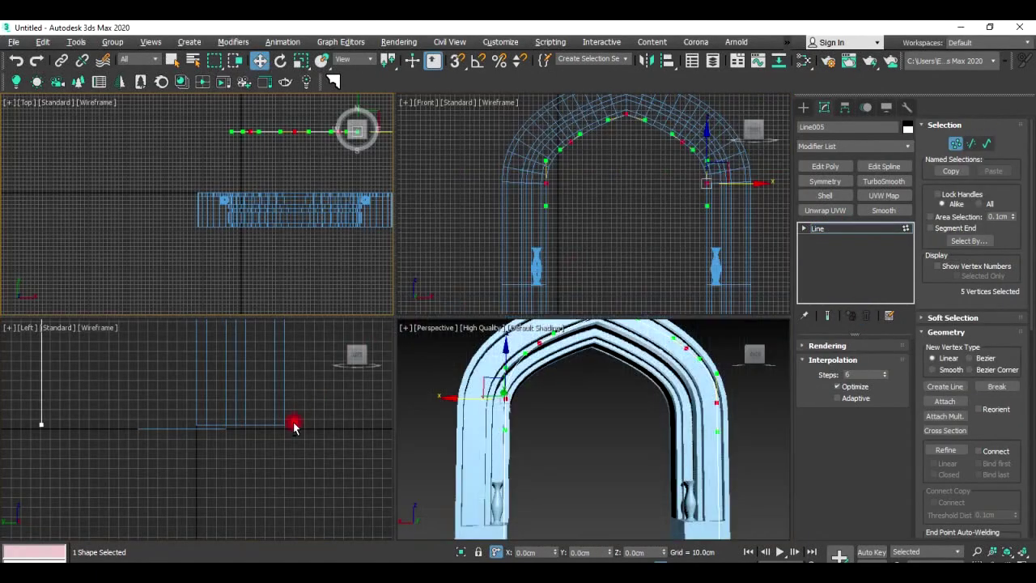
key(alt+w)
key(3)
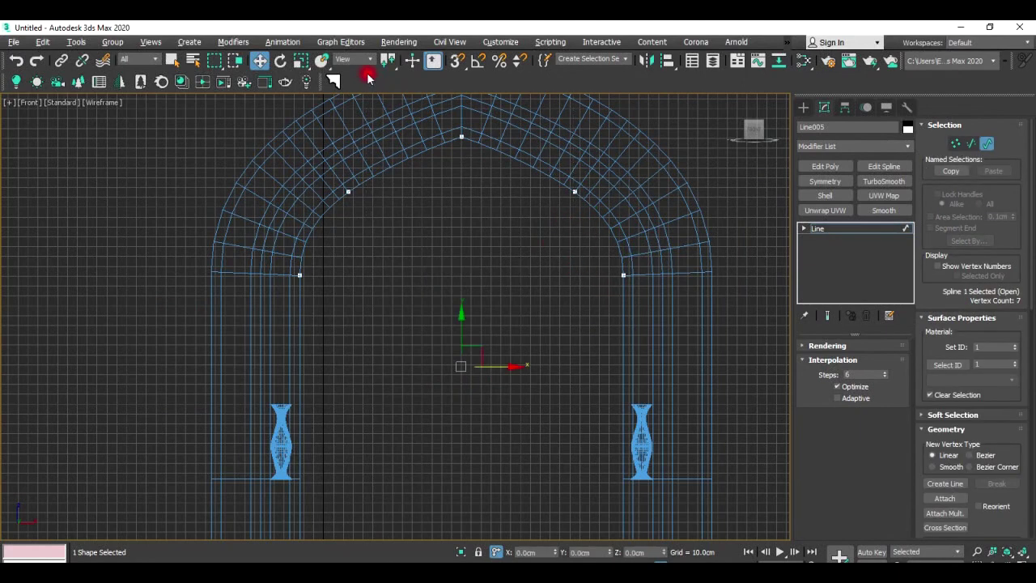
middle_drag(429, 268, 518, 167)
drag(1003, 390, 1017, 410)
scroll(1004, 385, down, 3)
scroll(1003, 385, down, 2)
scroll(1002, 384, down, 3)
scroll(1002, 382, down, 2)
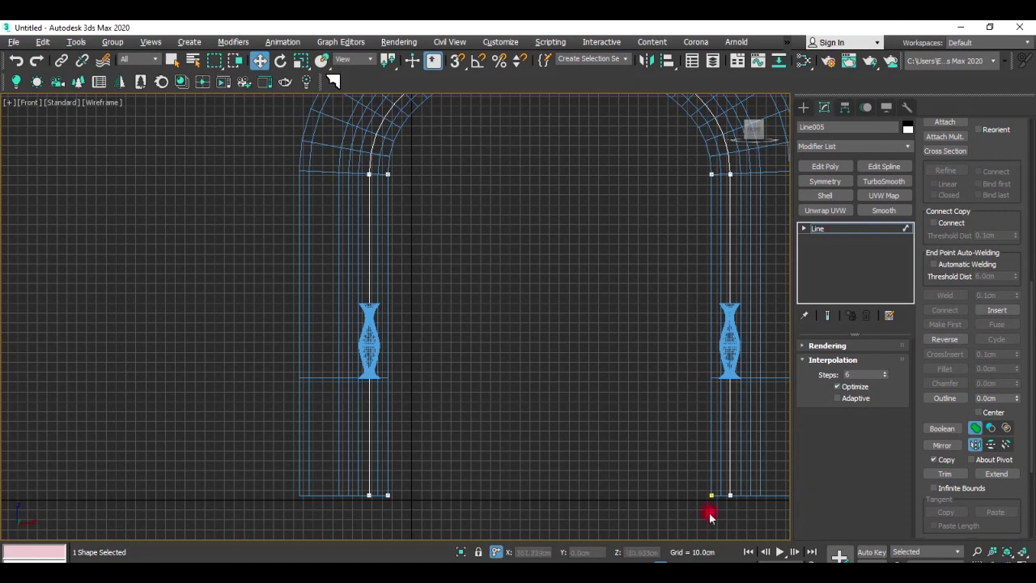
Select the legs' bottom vertices and bring them up to end at the vase tops.
key(1)
drag(709, 516, 735, 487)
drag(415, 495, 399, 475)
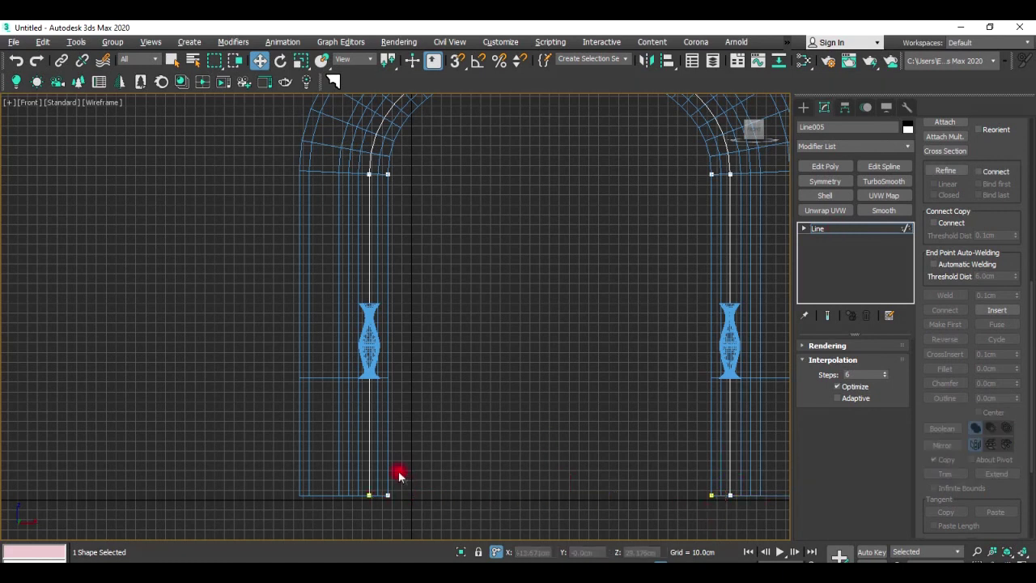
key(3)
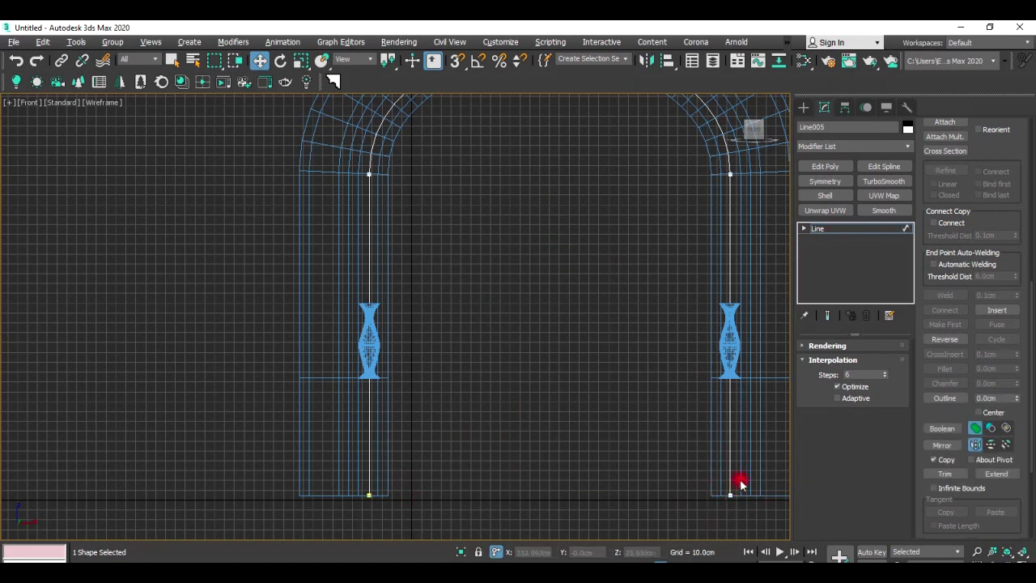
key(1)
click(366, 497)
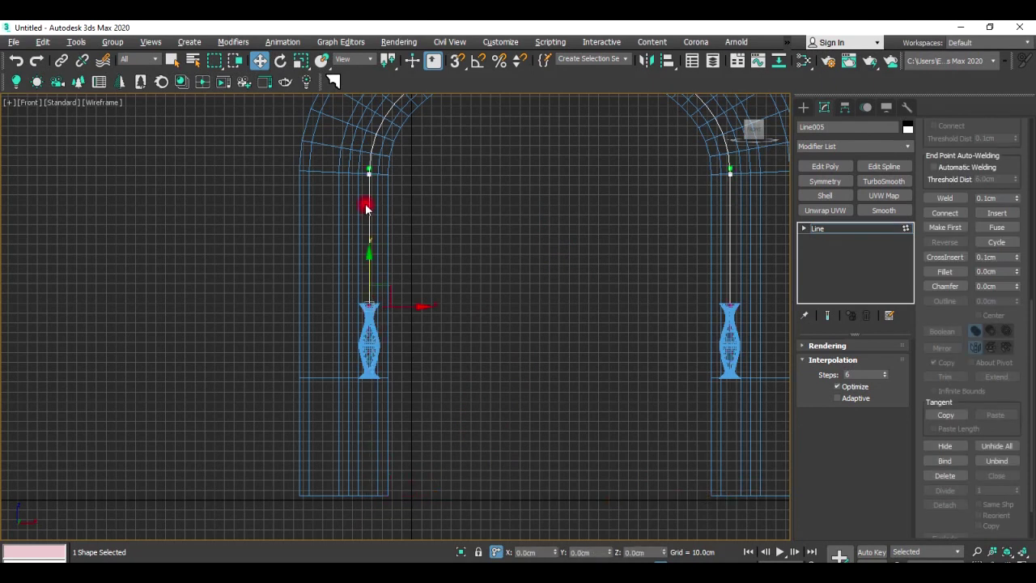
scroll(294, 322, up, 2)
right_click(346, 342)
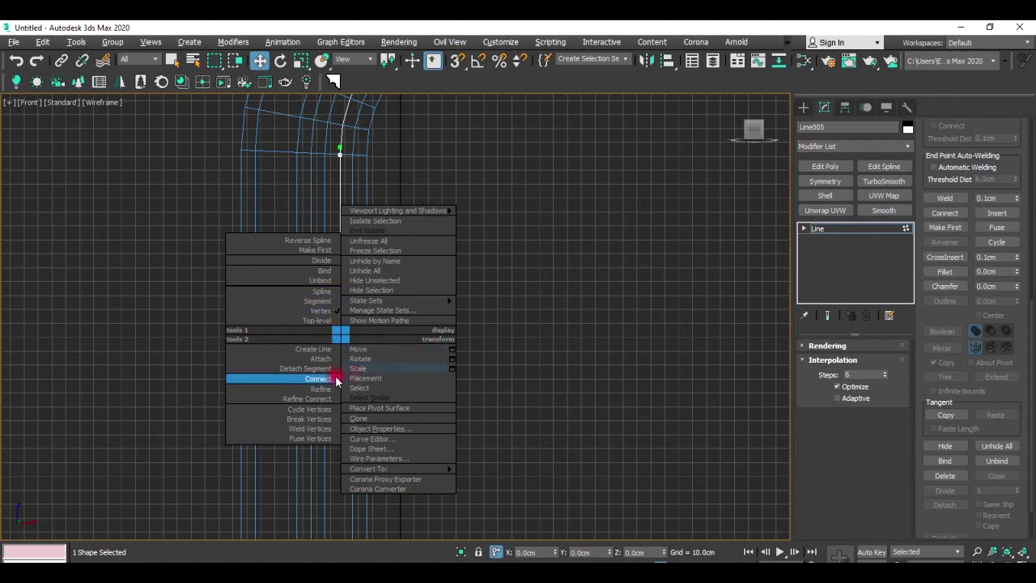
right_click(338, 344)
scroll(488, 313, down, 3)
scroll(432, 312, down, 2)
alt+middle_drag(432, 312, 450, 318)
Move Line005 in the Top view so it runs through the pillar centres.
click(849, 228)
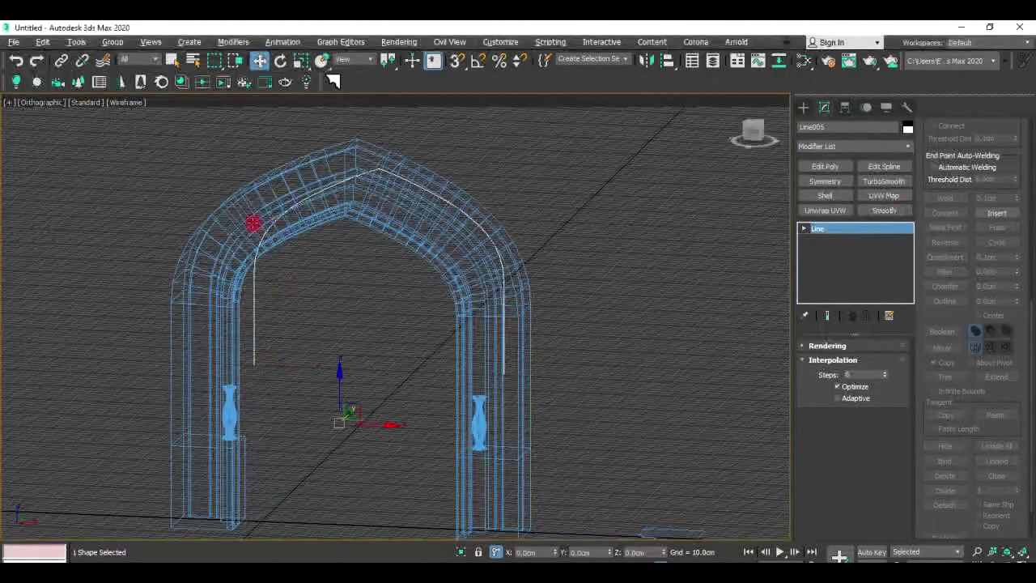
key(t)
drag(375, 170, 377, 307)
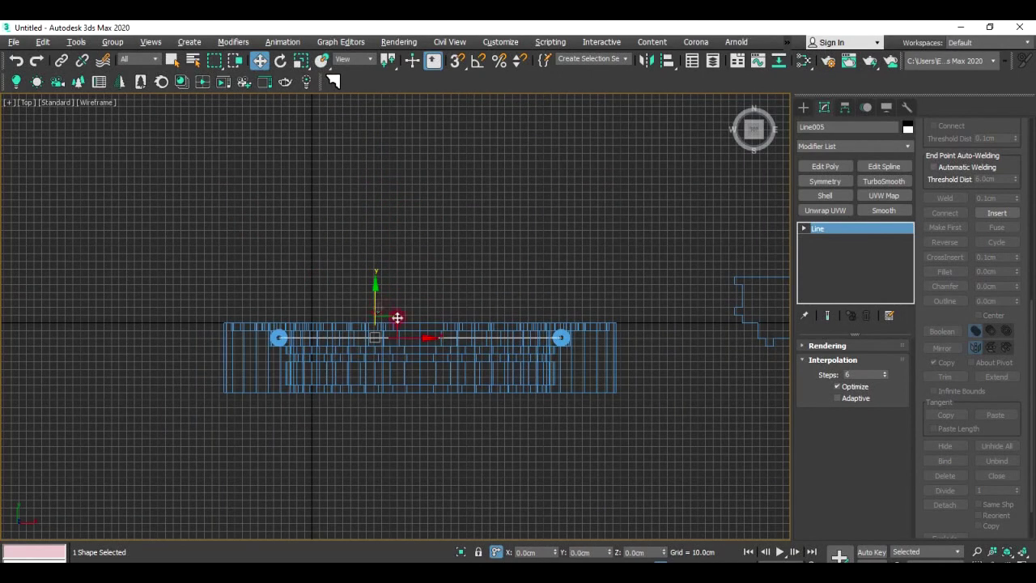
Orbit the perspective view in close to inspect the vases on the arch.
key(p)
alt+middle_drag(396, 317, 555, 347)
scroll(487, 278, up, 5)
scroll(552, 311, up, 3)
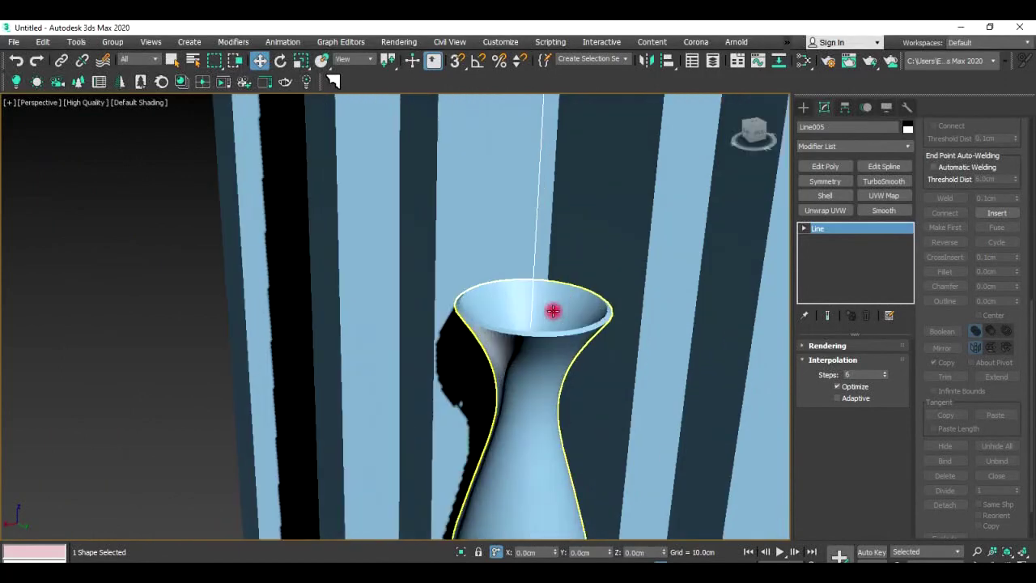
scroll(553, 311, up, 2)
scroll(556, 308, down, 5)
scroll(566, 299, down, 5)
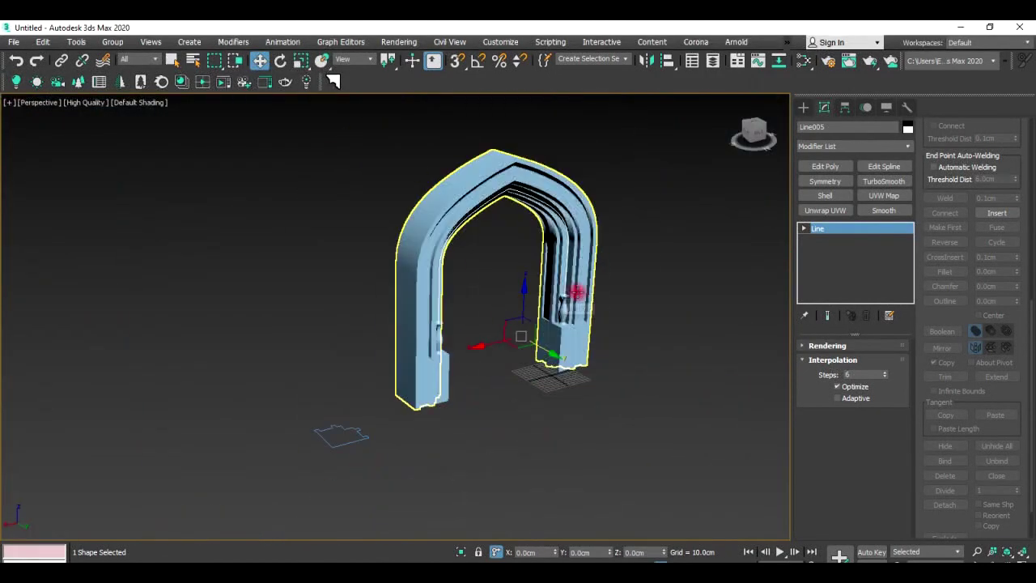
key(alt+w)
key(alt+w)
scroll(465, 328, up, 4)
Draw a circle of about 9.3 cm radius and move it into empty space.
scroll(566, 340, up, 3)
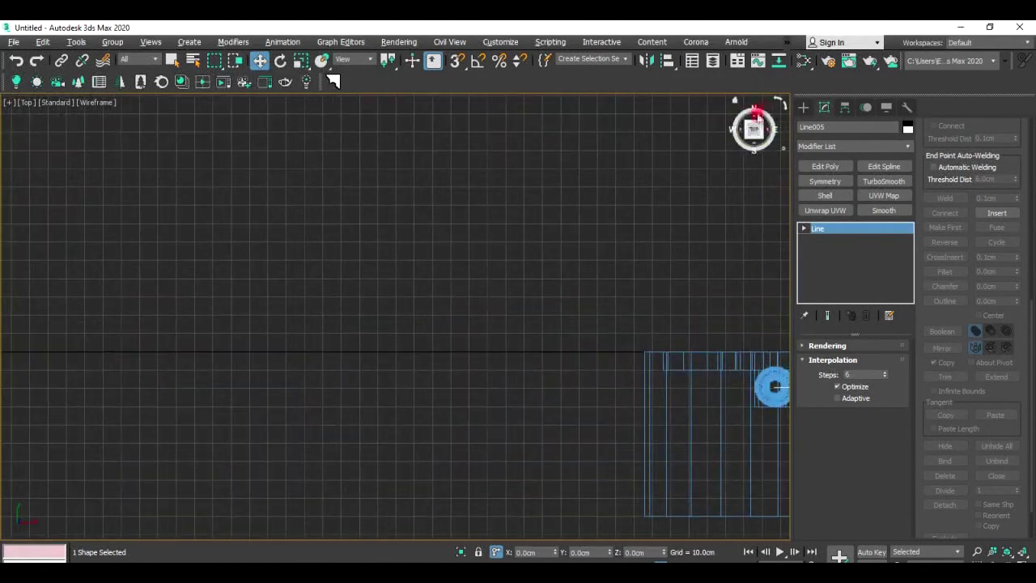
click(803, 107)
click(826, 209)
middle_drag(753, 388, 594, 342)
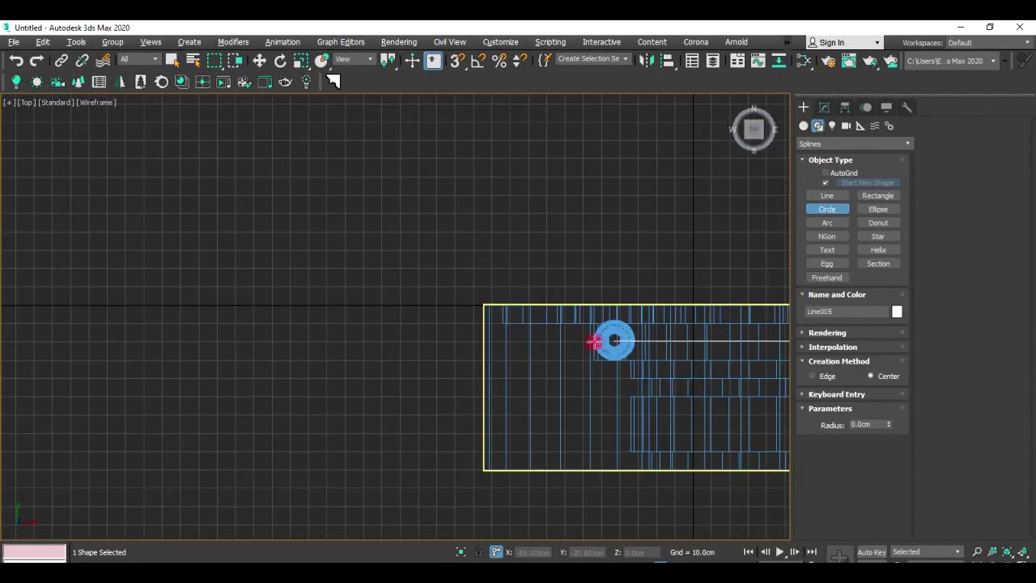
scroll(599, 341, up, 4)
drag(616, 340, 639, 298)
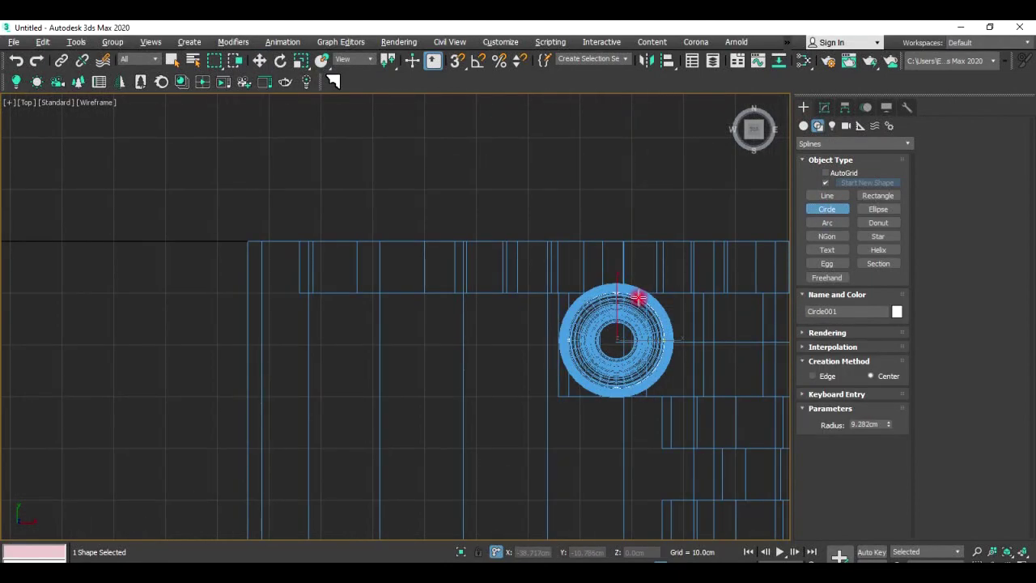
key(w)
scroll(640, 326, down, 3)
shift+drag(655, 327, 368, 257)
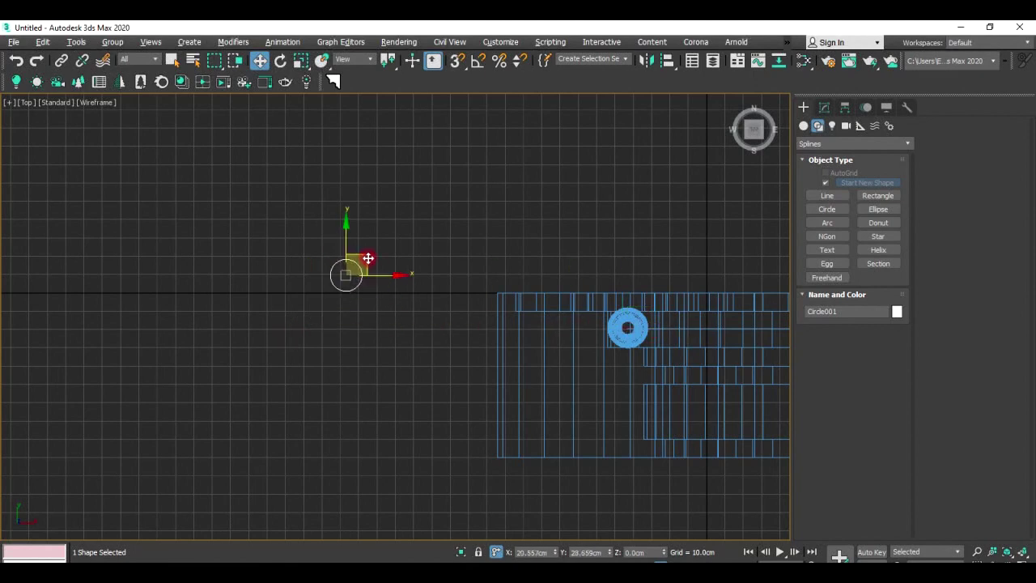
key(z)
scroll(294, 264, up, 2)
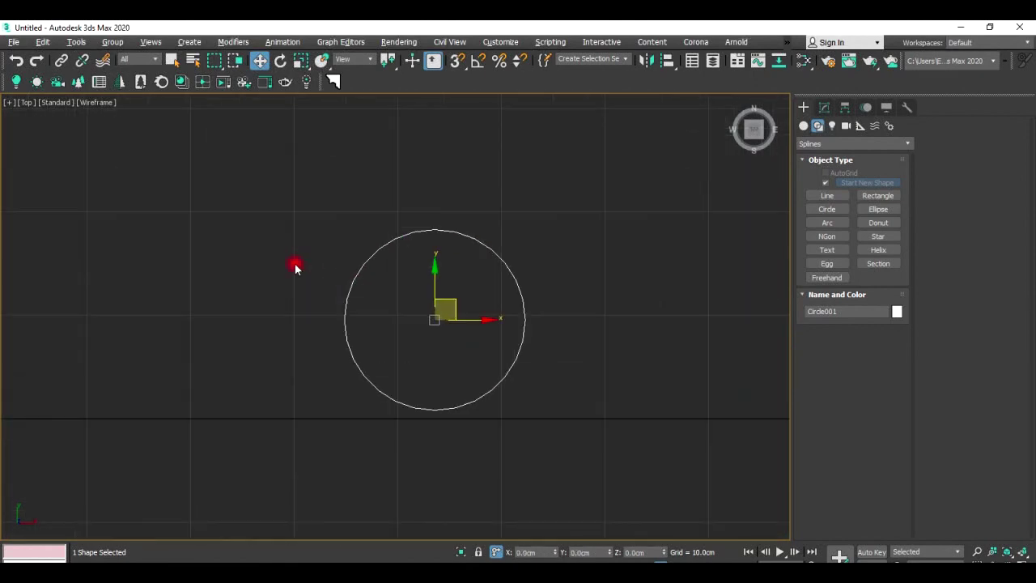
Draw a small circle of about 1.8 cm radius on the big circle's top edge.
click(845, 208)
scroll(437, 229, up, 4)
drag(427, 234, 473, 158)
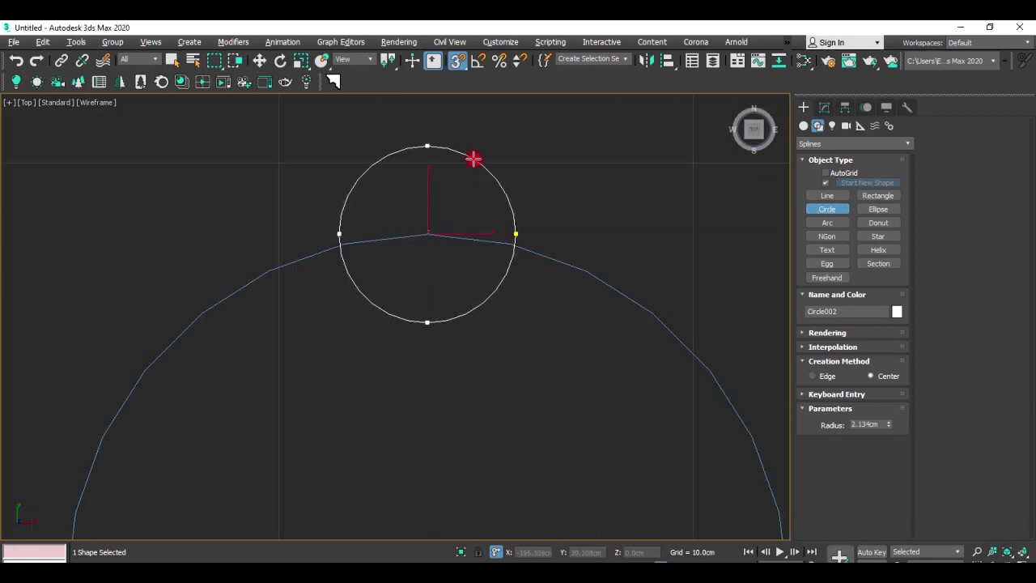
drag(474, 159, 471, 173)
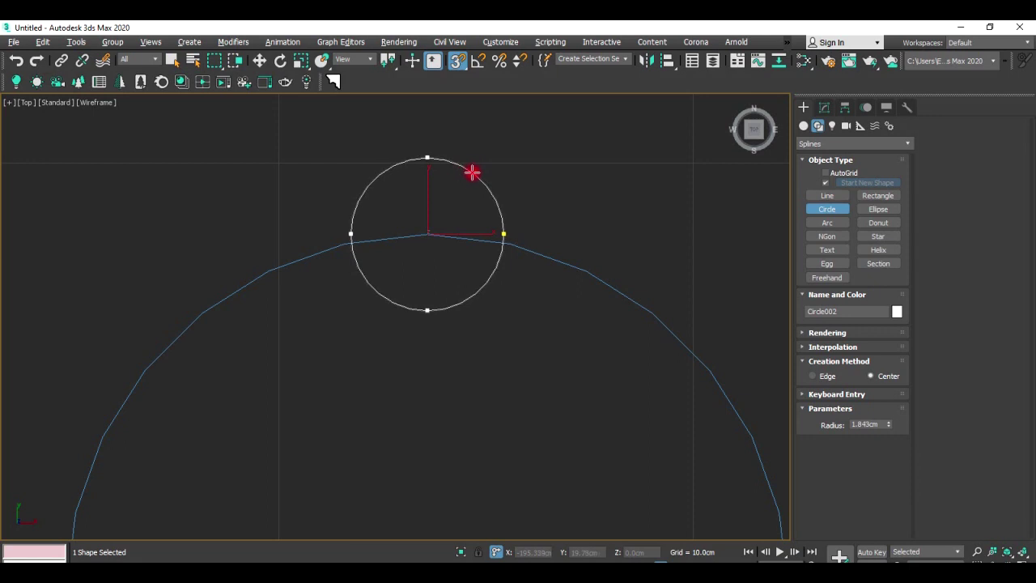
key(w)
scroll(459, 237, down, 2)
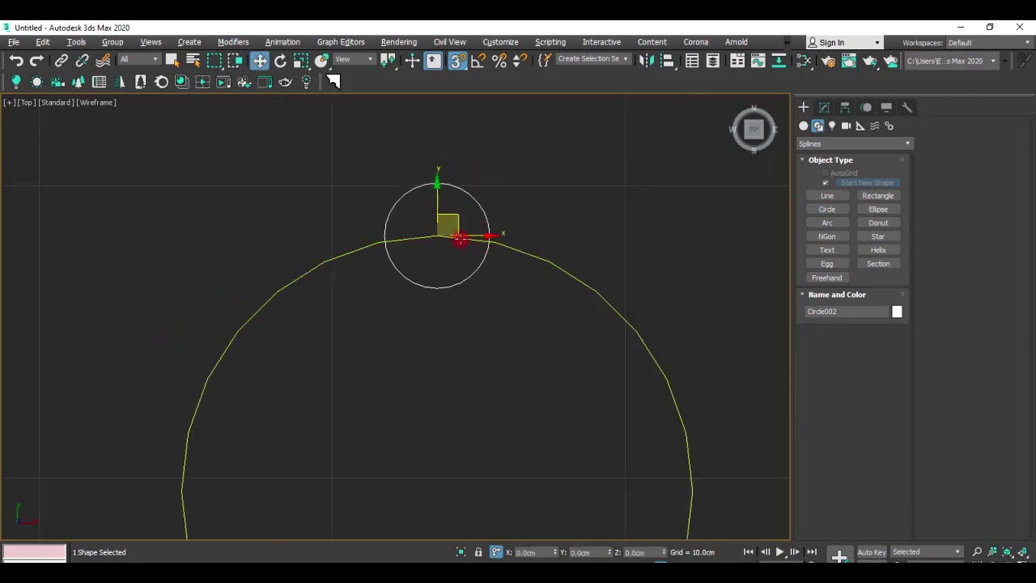
scroll(459, 239, down, 1)
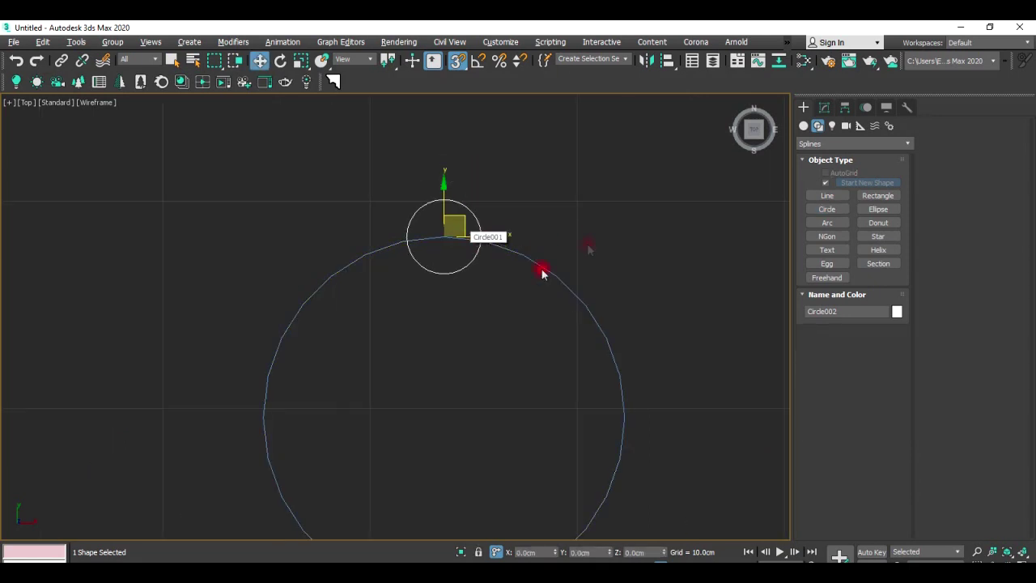
Snap Circle002's pivot to the centre of the large circle using Affect Pivot Only.
click(833, 109)
click(844, 108)
click(852, 197)
click(846, 266)
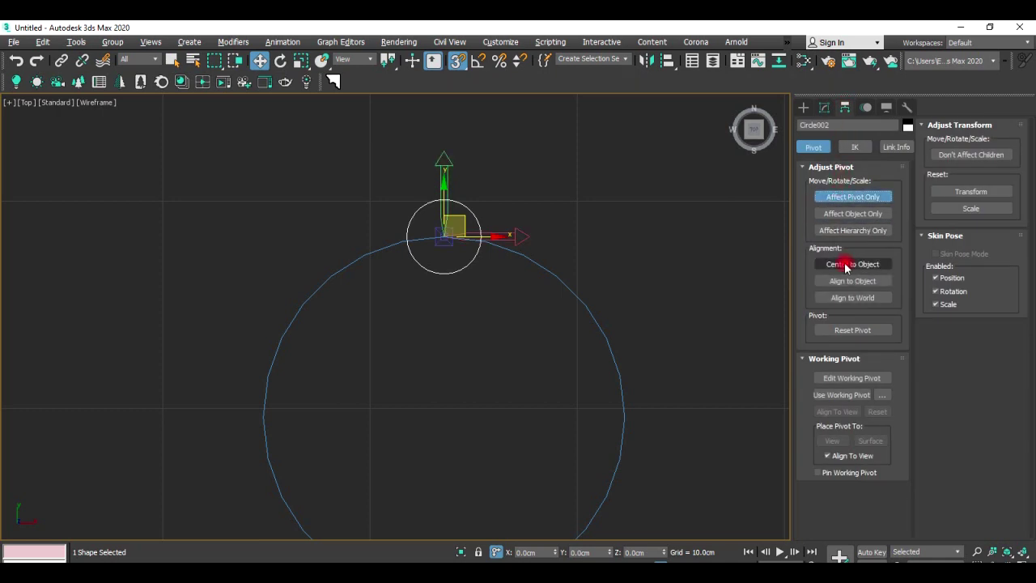
right_click(457, 61)
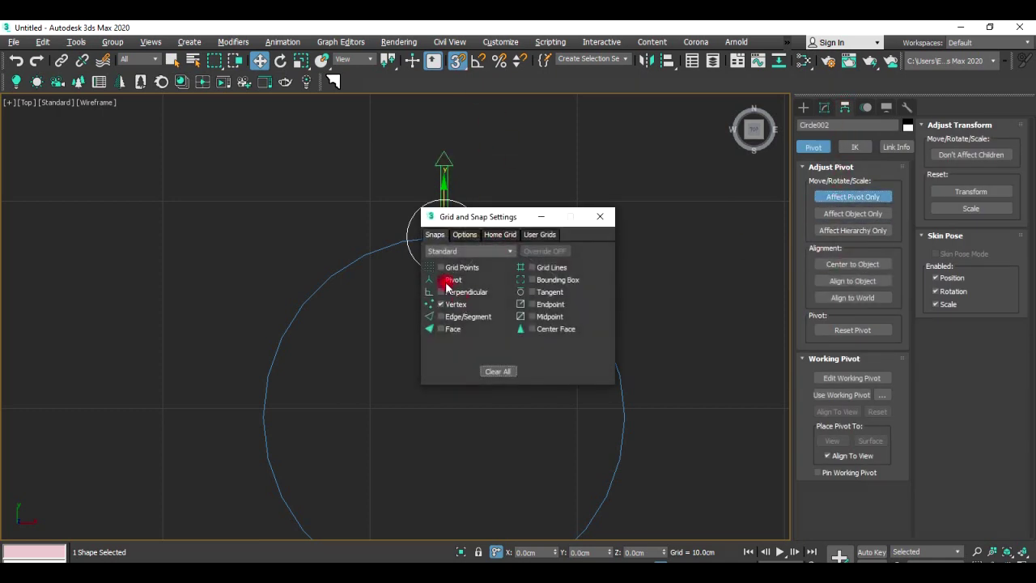
click(600, 216)
mouse_move(474, 215)
mouse_down()
mouse_move(577, 295)
mouse_move(522, 209)
mouse_move(537, 261)
mouse_up()
right_click(457, 62)
click(600, 216)
middle_drag(536, 262, 562, 226)
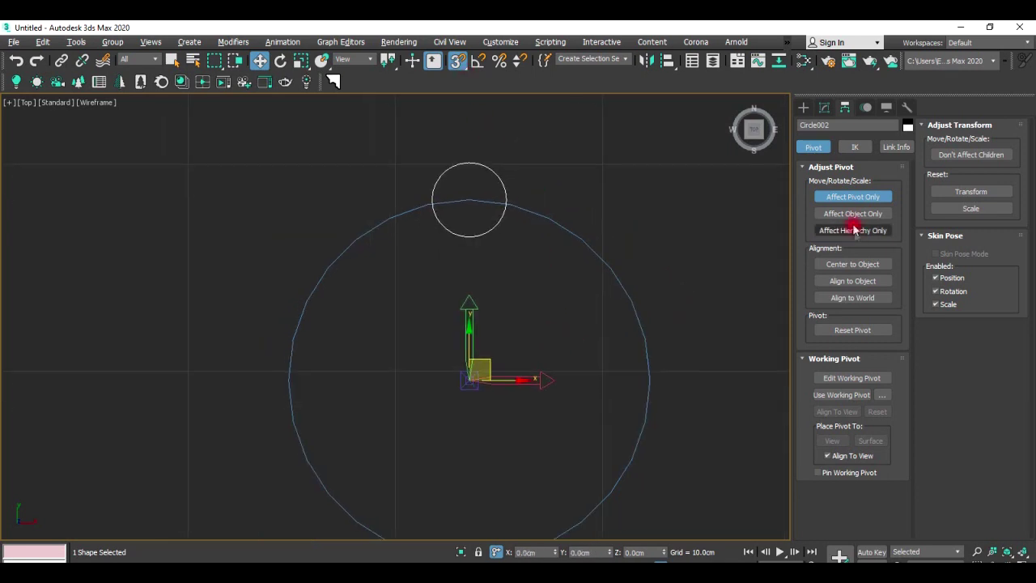
click(852, 196)
Shift-rotate Circle002 with 45° angle snap to make seven copies around the big circle.
key(e)
mouse_move(483, 356)
shift+mouse_down()
mouse_move(504, 343)
mouse_move(497, 307)
mouse_move(519, 288)
shift+mouse_up()
click(572, 361)
right_click(465, 67)
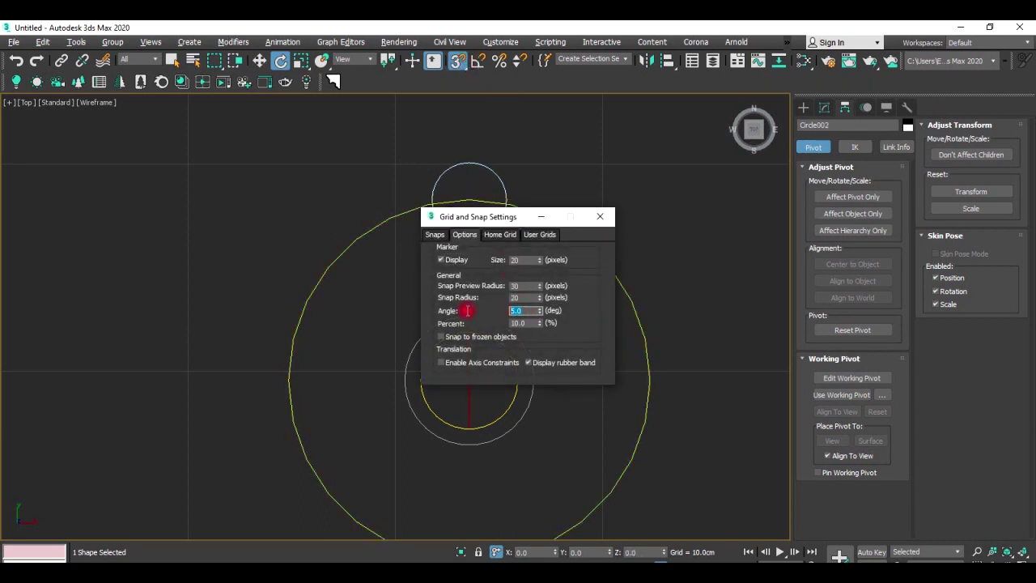
drag(493, 217, 704, 183)
click(508, 348)
mouse_move(508, 348)
shift+mouse_down()
mouse_move(509, 291)
mouse_move(524, 337)
mouse_move(510, 333)
shift+mouse_up()
click(572, 361)
click(568, 359)
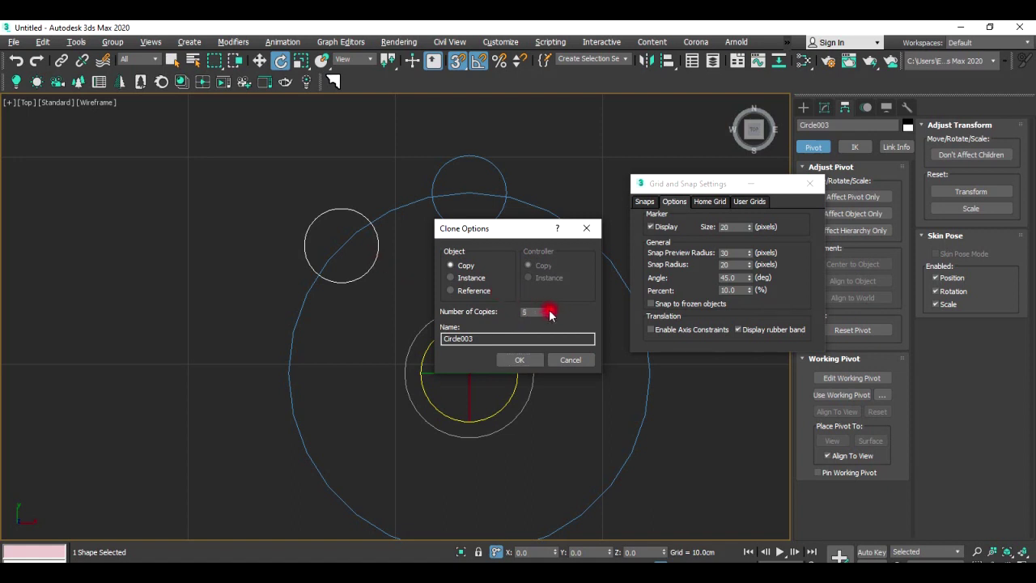
click(522, 360)
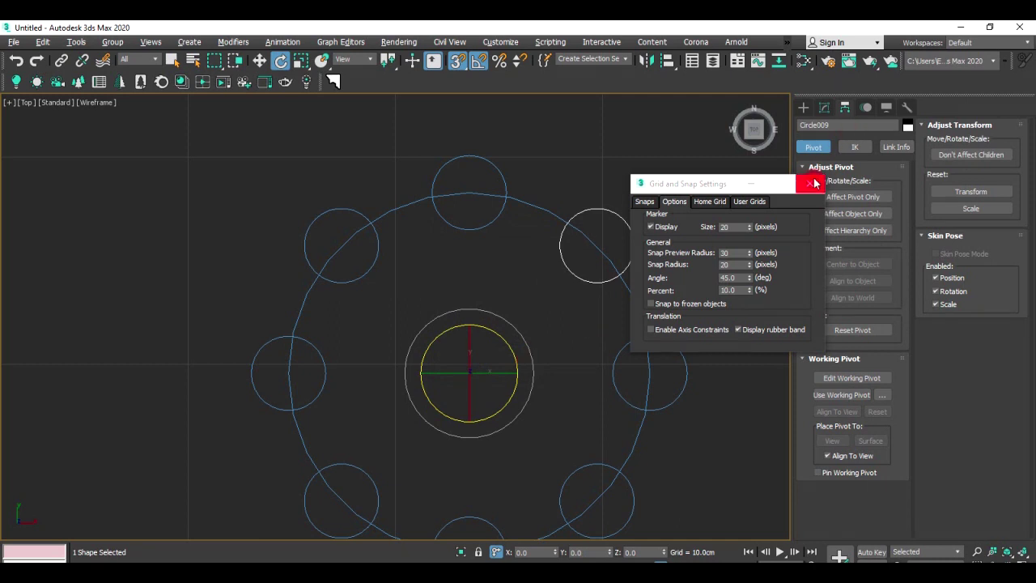
Add Edit Spline to the large circle and attach the small circles to it.
click(809, 184)
click(597, 240)
click(832, 107)
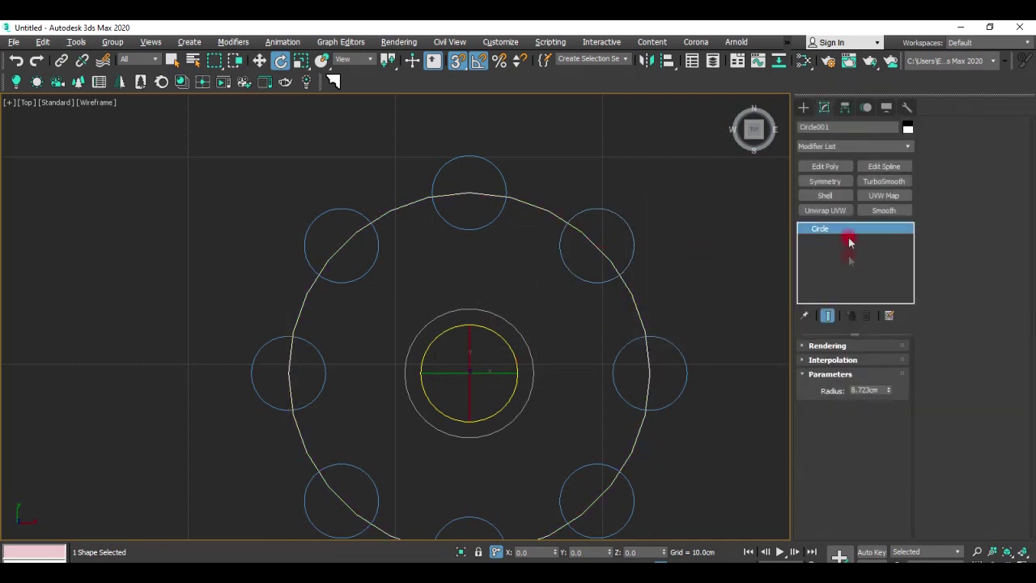
click(882, 166)
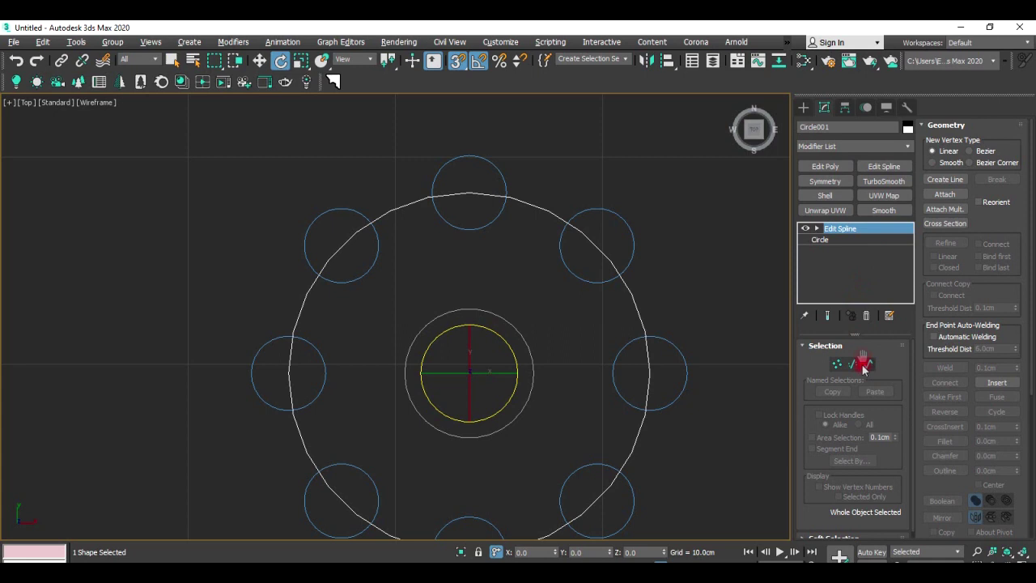
click(854, 365)
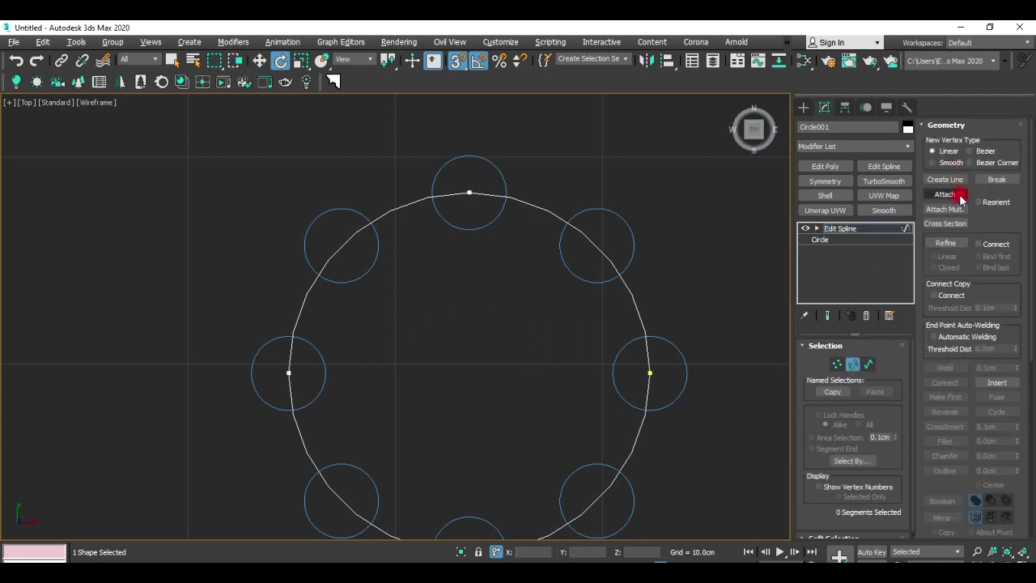
click(944, 194)
click(495, 167)
click(282, 334)
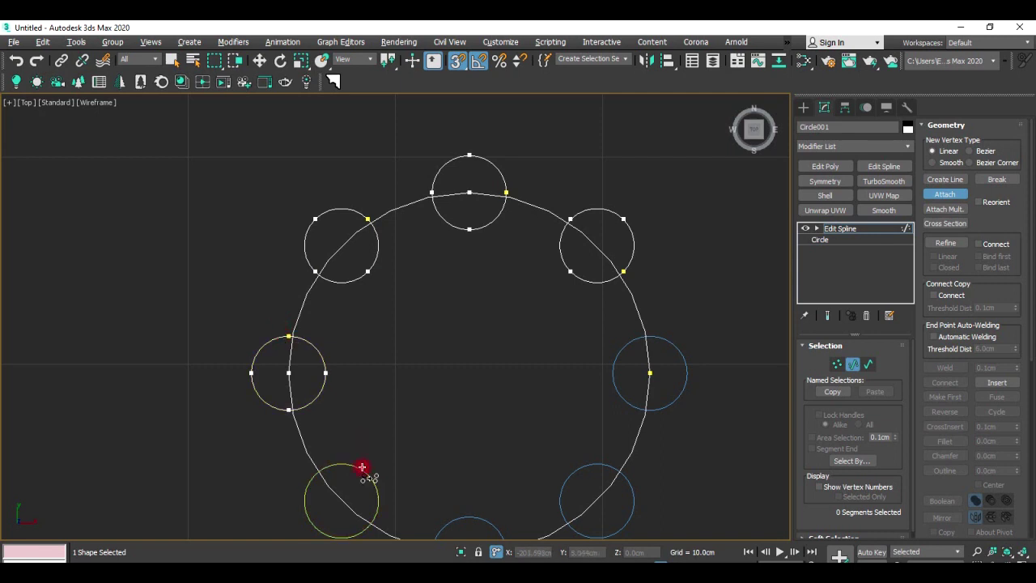
click(559, 493)
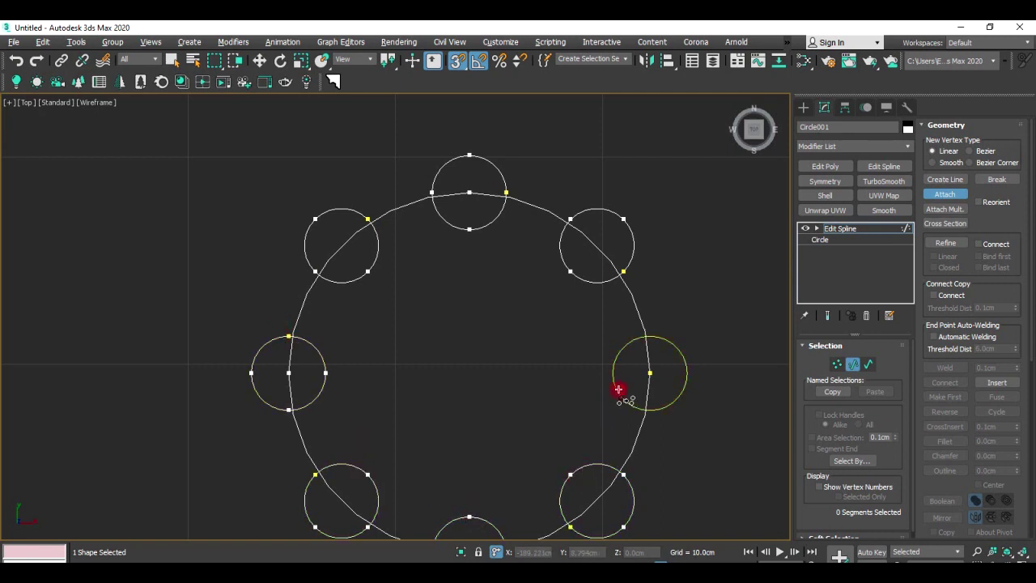
click(641, 314)
scroll(640, 313, down, 2)
right_click(629, 302)
Trim away the overlapping inner arcs at Spline level.
click(868, 363)
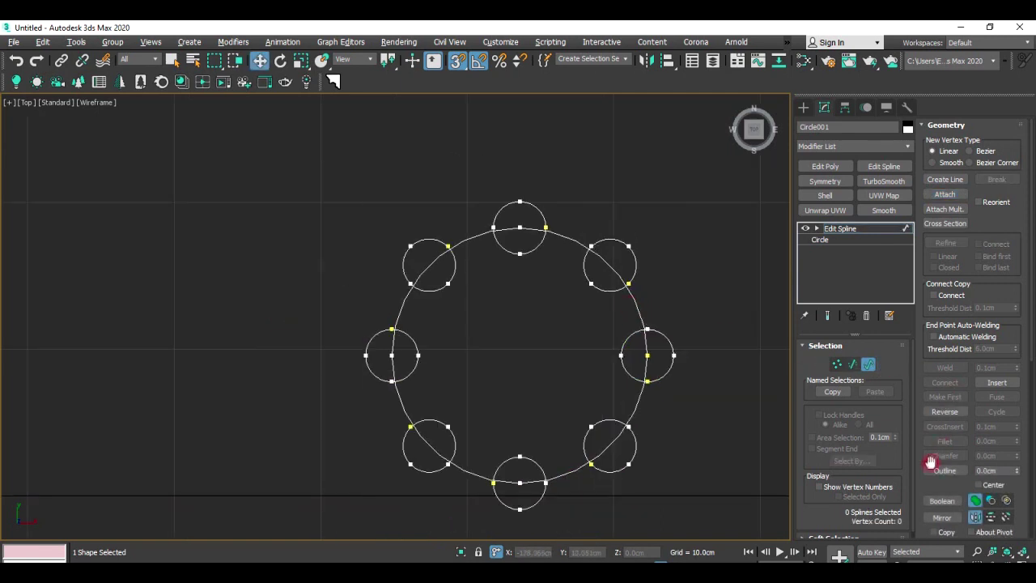
drag(930, 488, 950, 307)
click(945, 301)
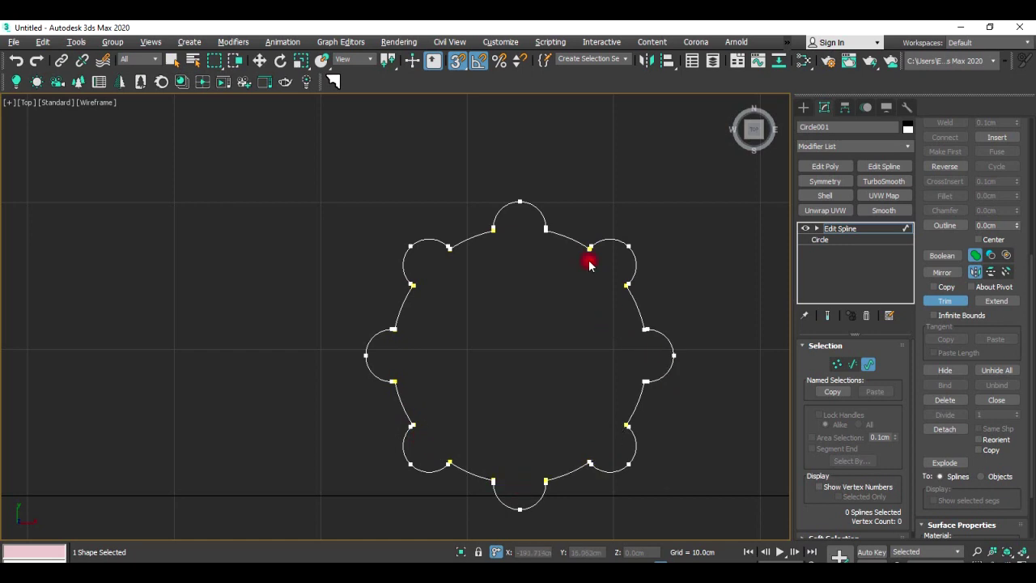
key(w)
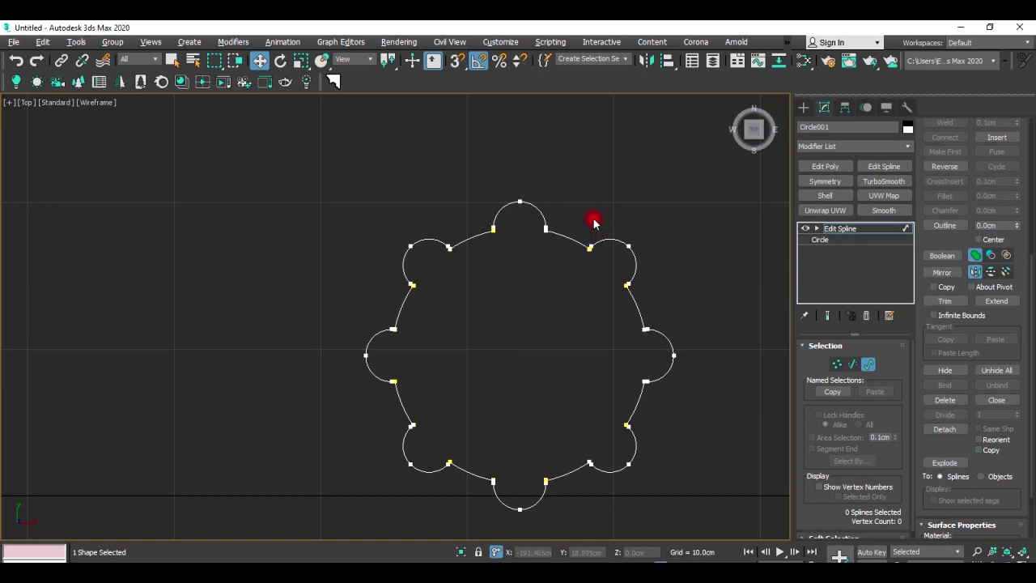
Select all outline vertices and weld them at a 2.0 cm threshold instead of 27.1 cm.
drag(218, 66, 224, 104)
drag(522, 354, 630, 218)
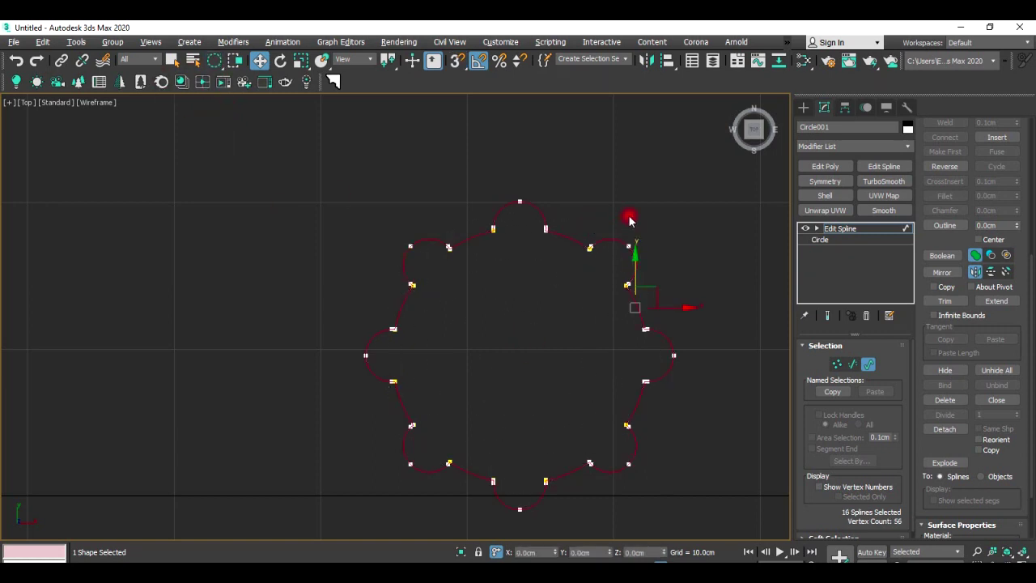
key(1)
drag(522, 357, 607, 220)
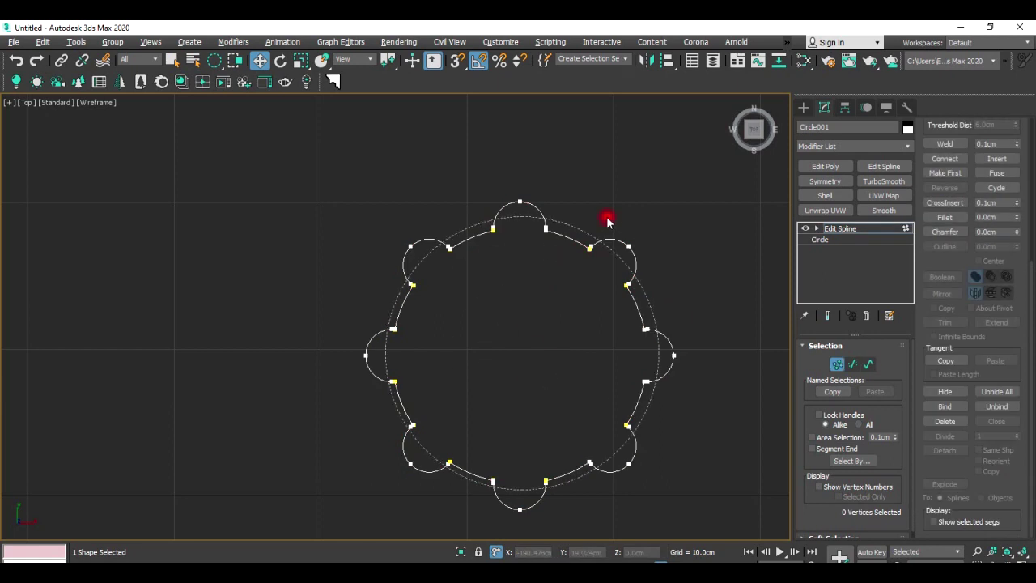
drag(1017, 143, 1022, 126)
click(945, 147)
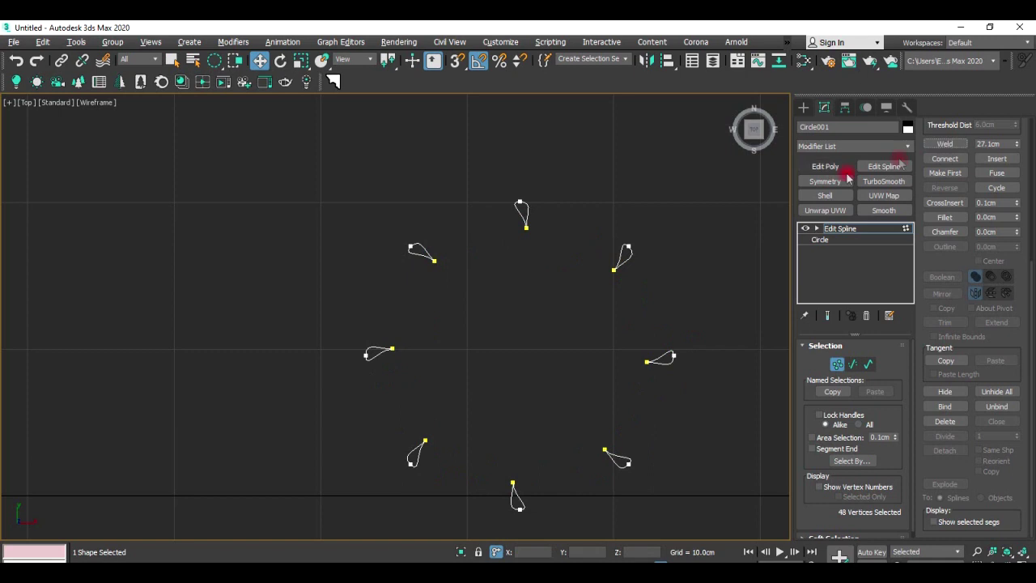
key(ctrl+z)
scroll(567, 217, up, 5)
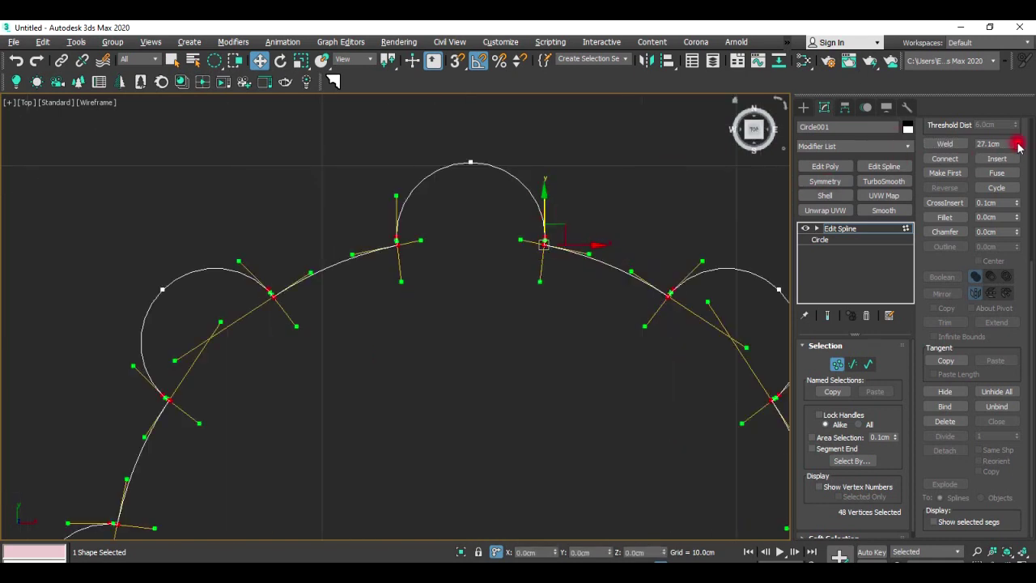
click(945, 143)
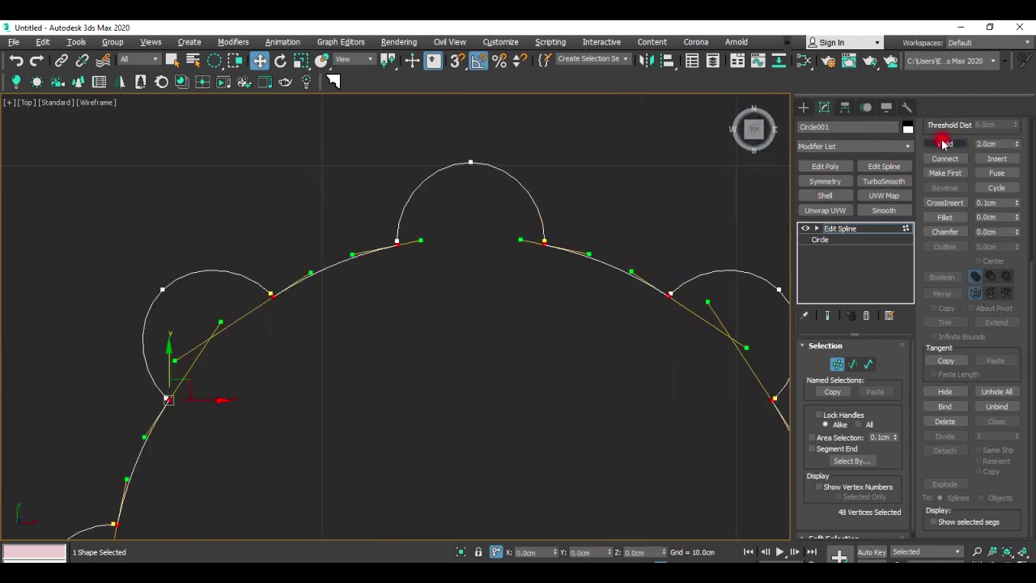
Select the remaining overlapping vertices and weld them together.
scroll(546, 241, up, 5)
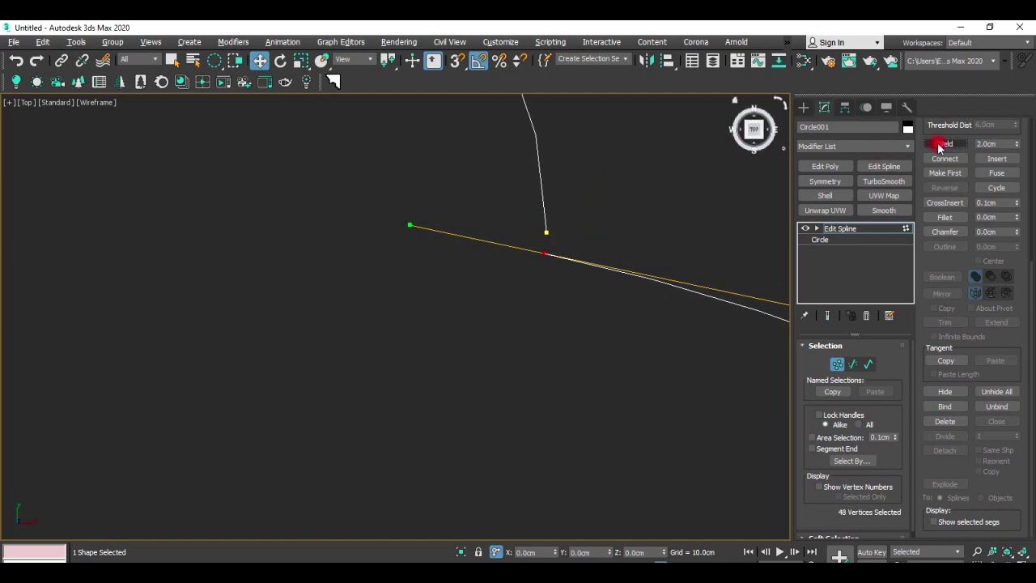
scroll(556, 237, down, 3)
scroll(545, 292, down, 2)
scroll(562, 219, down, 2)
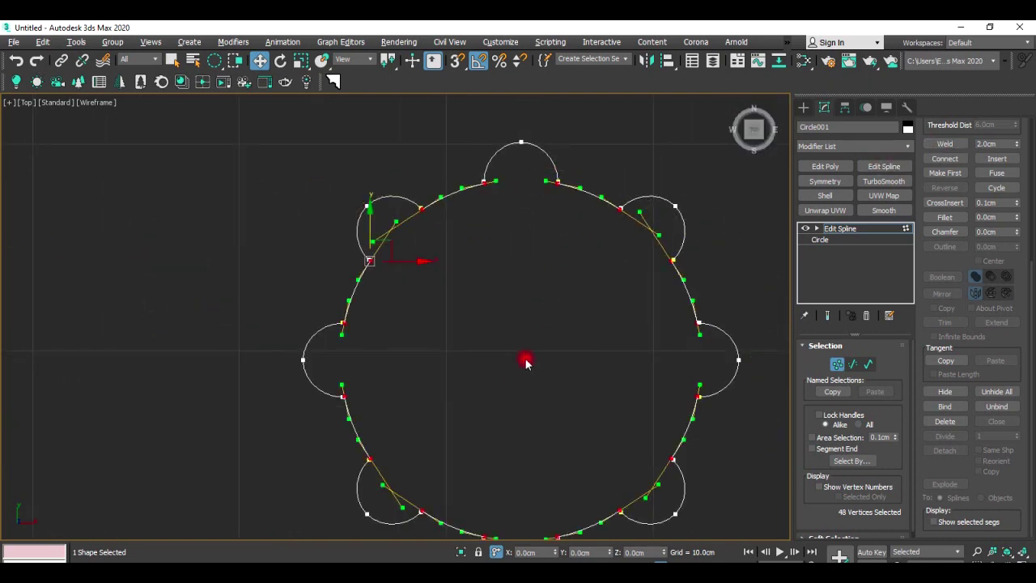
alt+drag(618, 182, 595, 255)
scroll(595, 254, down, 2)
ctrl+click(606, 167)
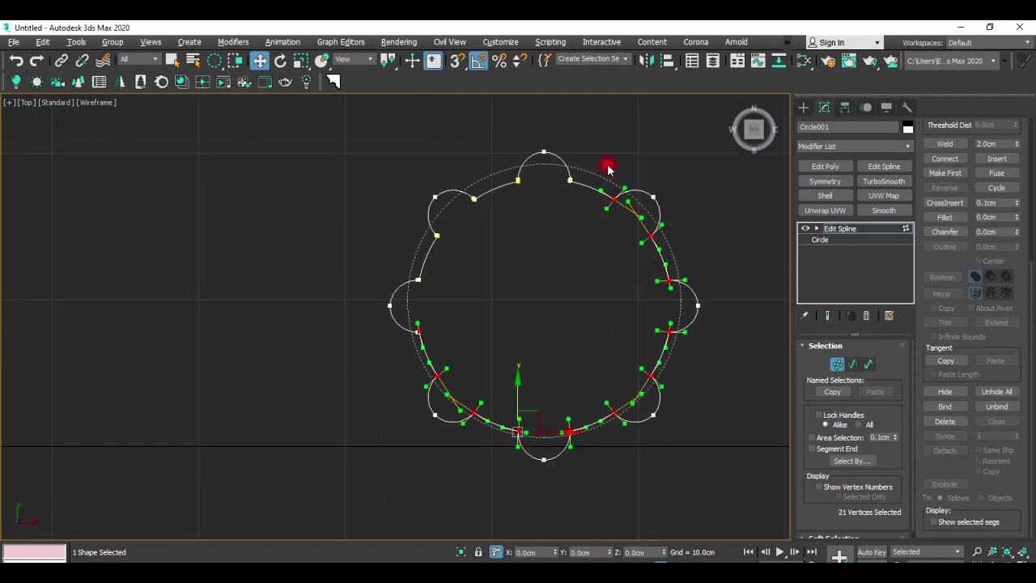
scroll(579, 175, up, 3)
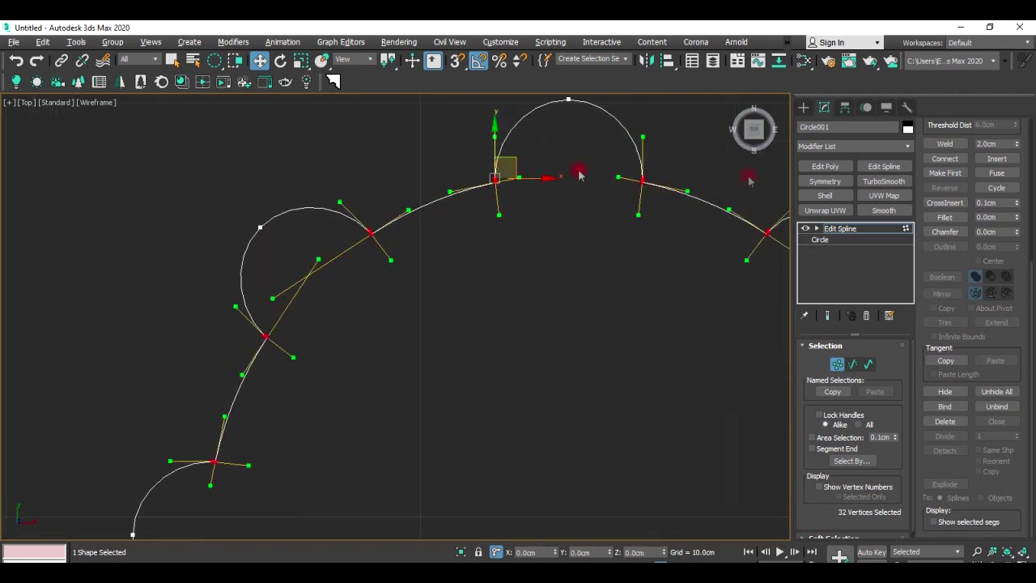
click(938, 143)
Set the 16 inner vertices of the star outline to Smooth.
scroll(602, 202, down, 3)
middle_drag(608, 277, 561, 220)
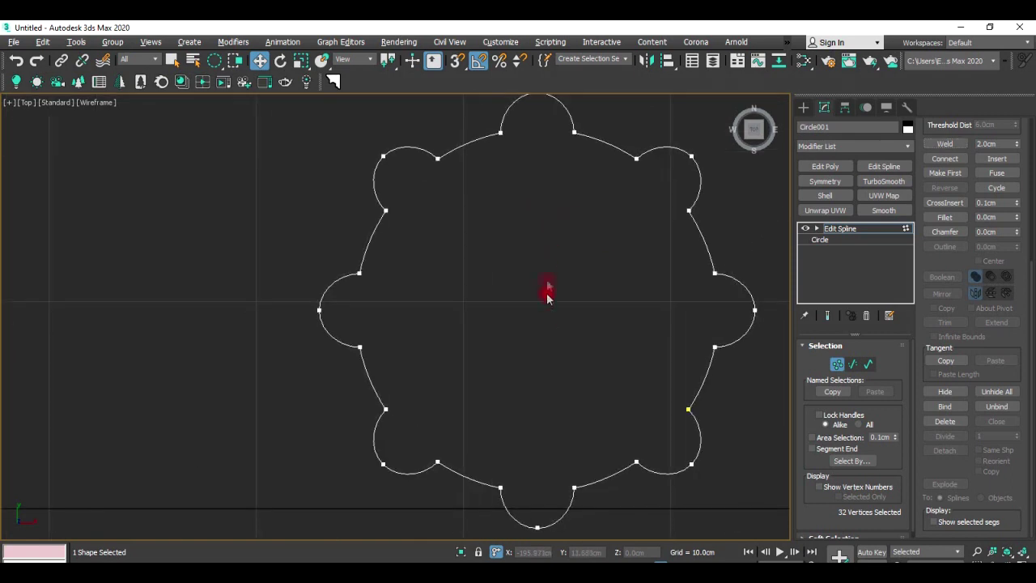
drag(539, 315, 632, 118)
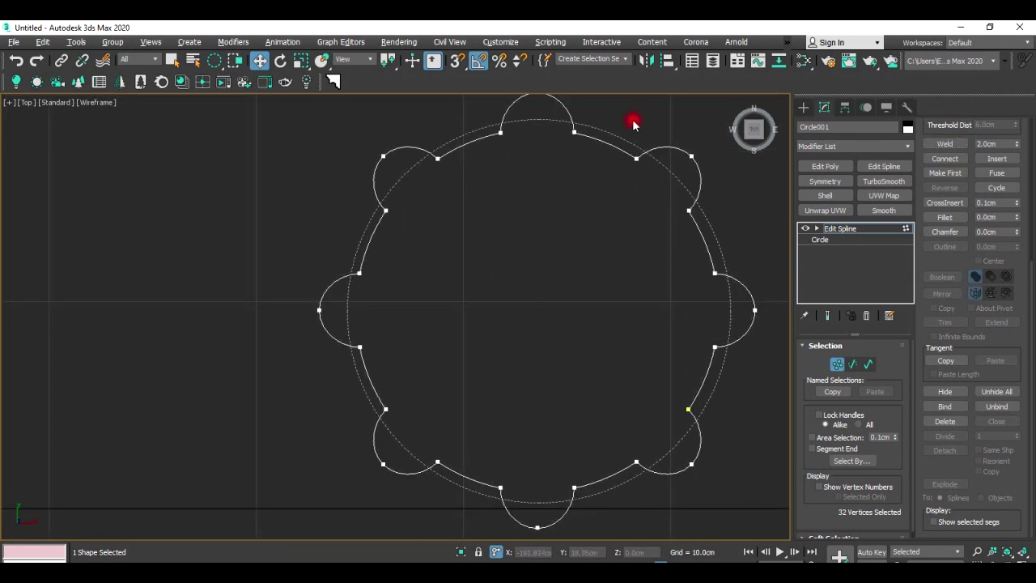
right_click(496, 167)
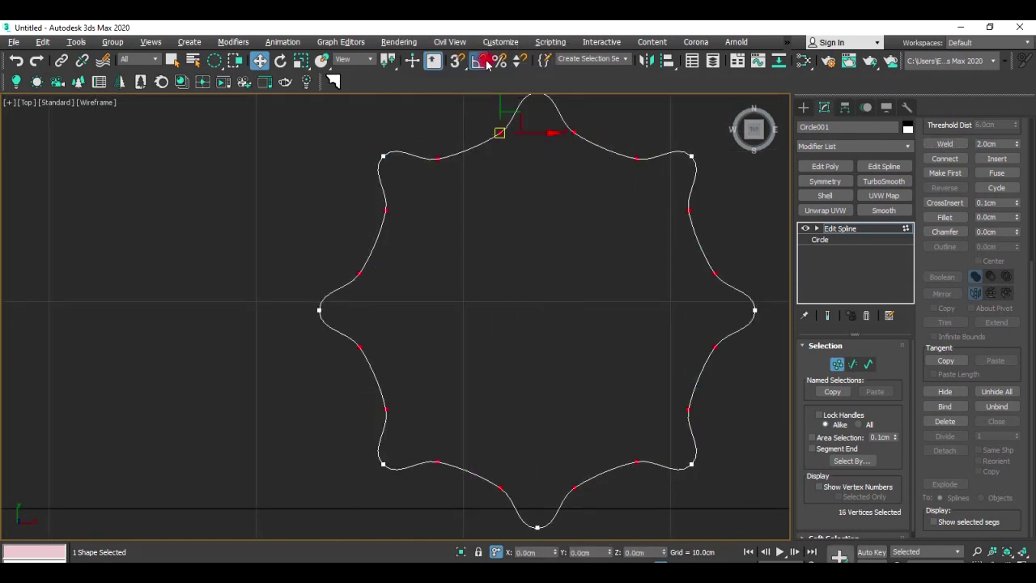
click(478, 109)
mouse_move(479, 61)
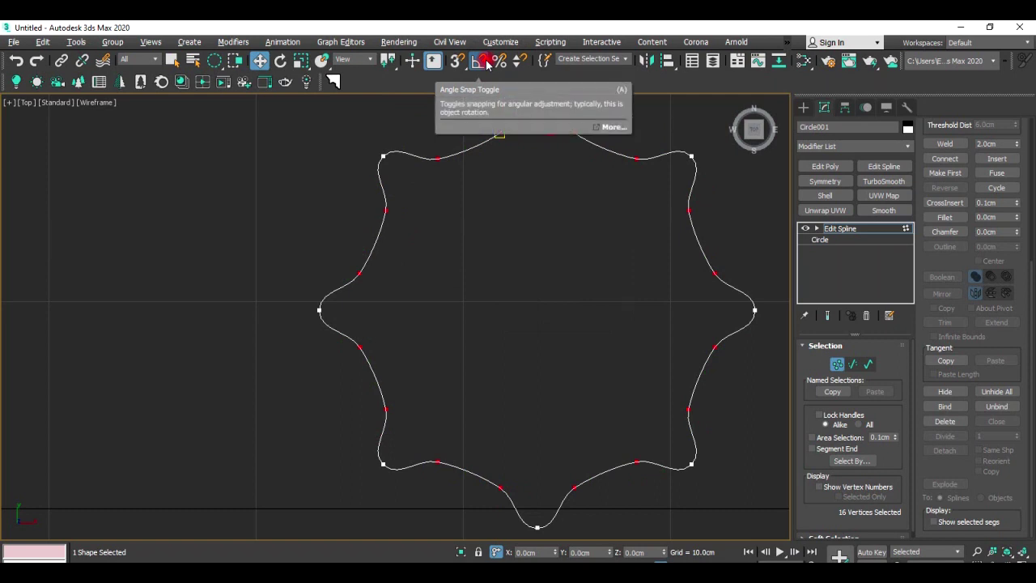
Turn on angle snap, select the top vertex, then deselect the spline.
click(486, 64)
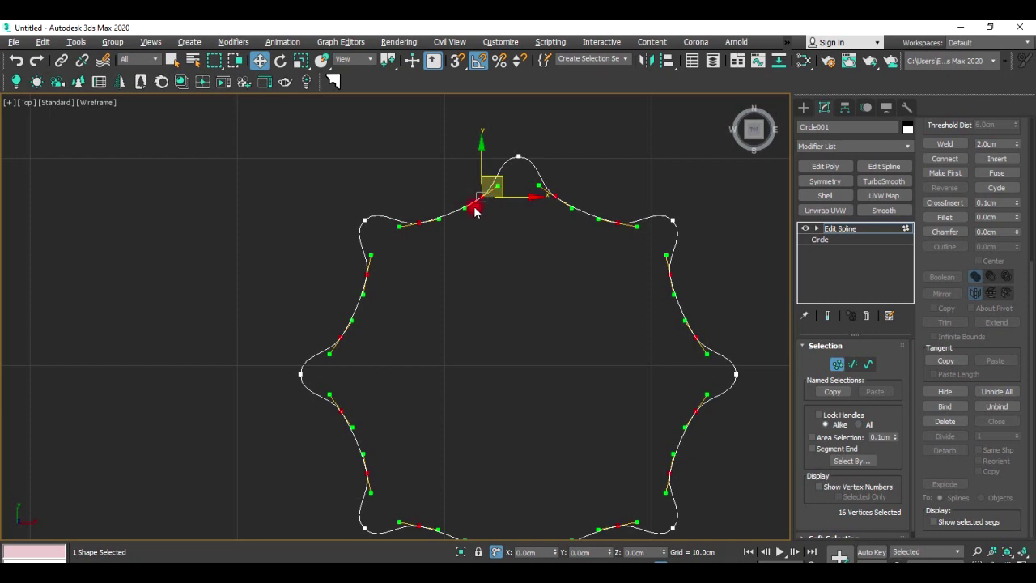
scroll(474, 203, up, 1)
scroll(475, 207, up, 2)
click(545, 144)
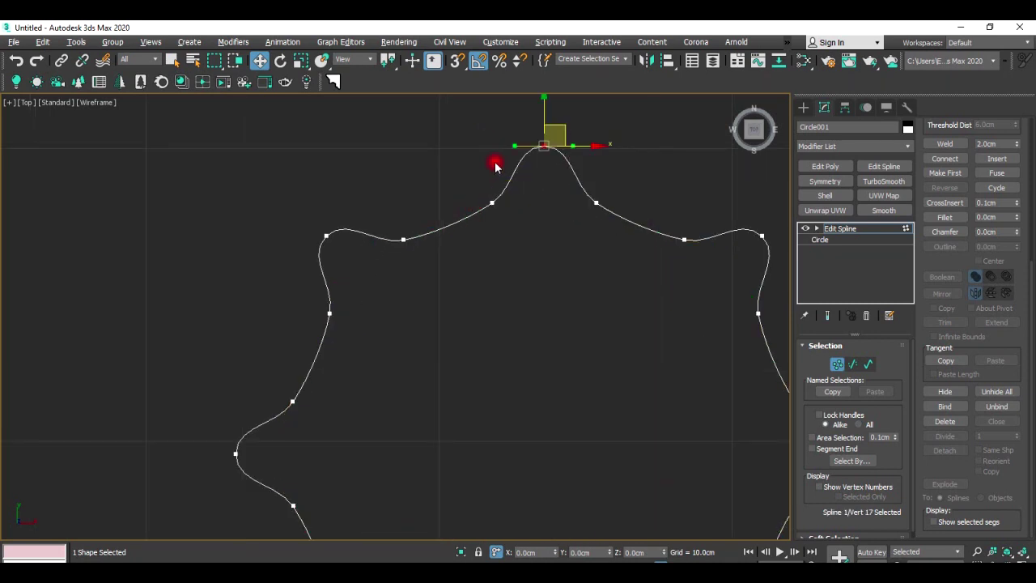
scroll(551, 243, down, 2)
click(648, 319)
In the perspective view, select the arch's inner path line Line005.
scroll(591, 222, down, 5)
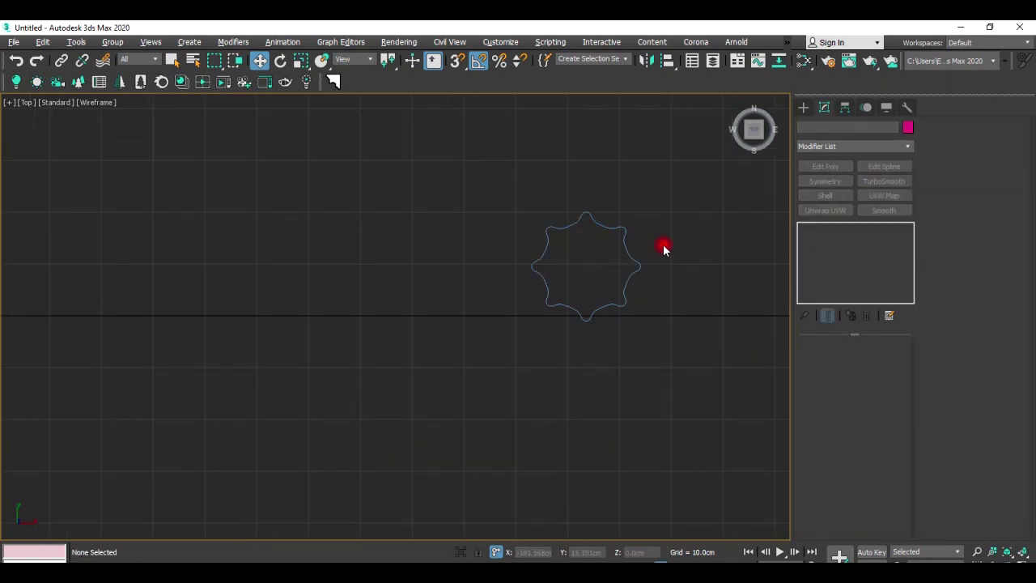
key(alt+w)
key(alt+w)
scroll(550, 389, up, 3)
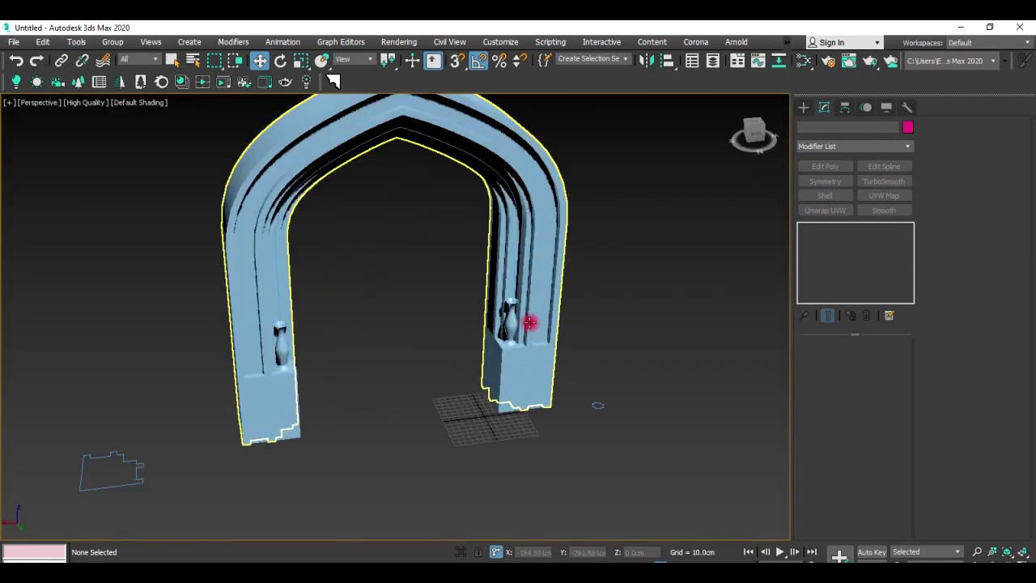
scroll(485, 283, up, 5)
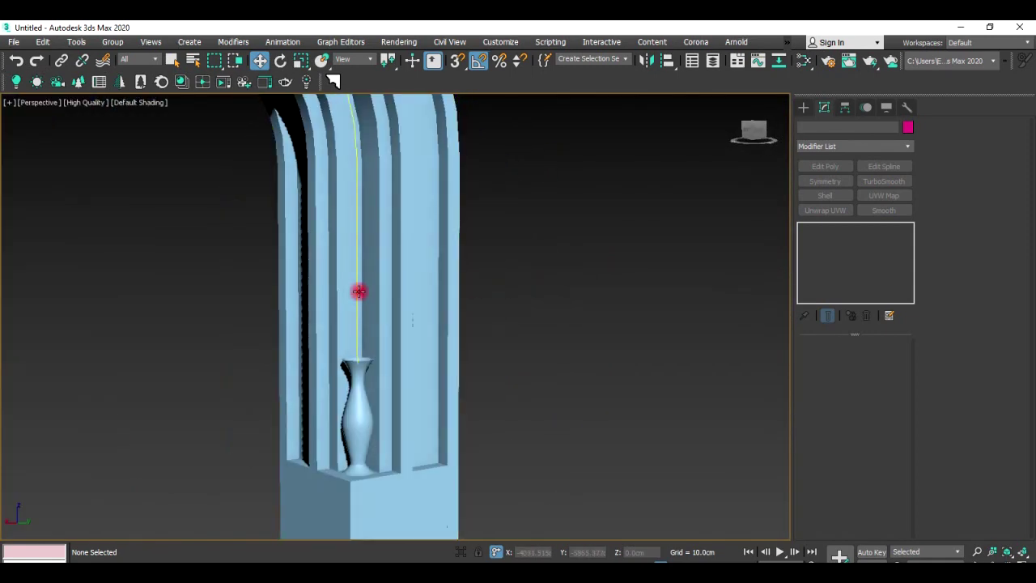
click(347, 283)
click(866, 146)
Create a Compound Objects Loft along Line005 using the wavy star spline as its shape.
click(804, 108)
click(854, 143)
click(820, 151)
click(825, 144)
click(860, 190)
click(877, 226)
middle_drag(636, 352, 599, 238)
scroll(599, 239, down, 5)
click(877, 321)
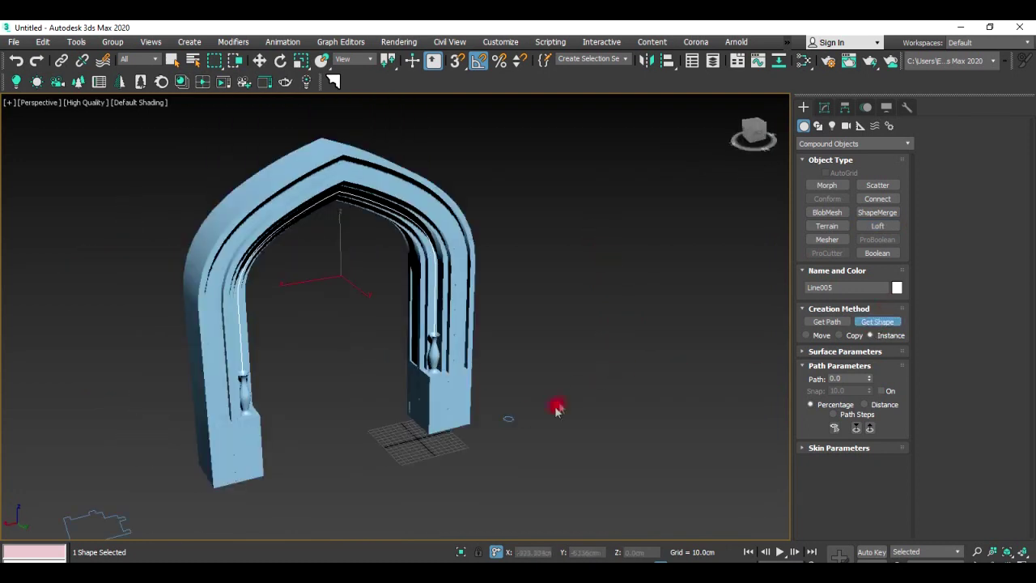
click(512, 416)
Review Loft001's surface and skin settings and expand its Deformations rollout in Modify.
scroll(545, 322, up, 5)
scroll(439, 347, up, 5)
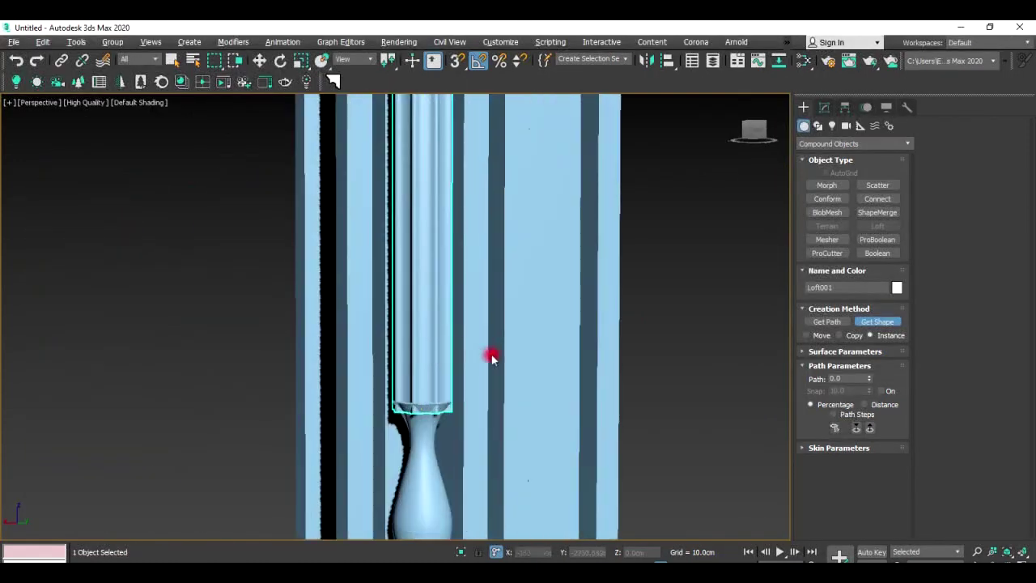
scroll(343, 247, up, 2)
scroll(344, 249, up, 3)
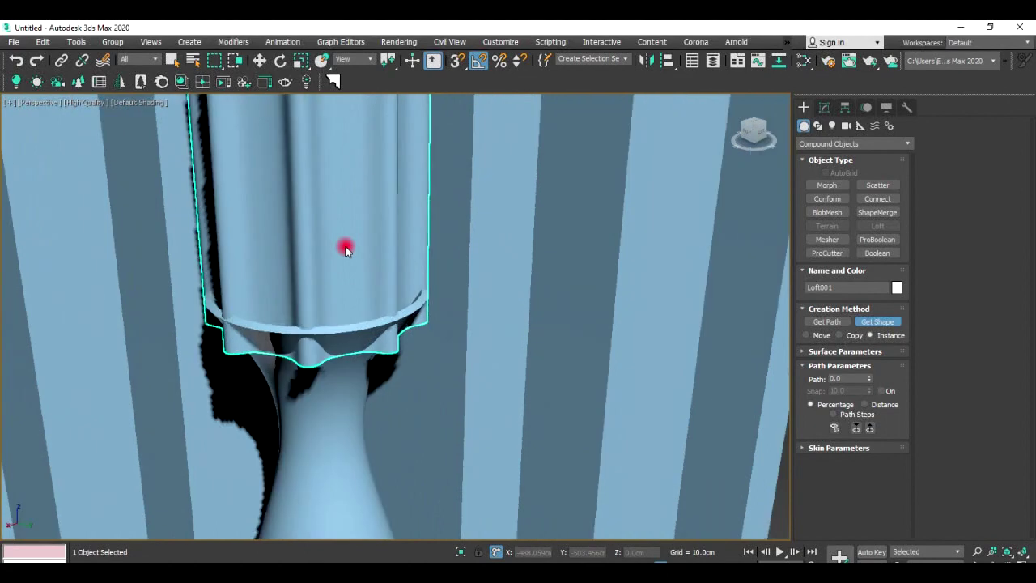
scroll(346, 235, down, 5)
scroll(343, 230, up, 5)
scroll(372, 308, up, 3)
scroll(394, 377, up, 2)
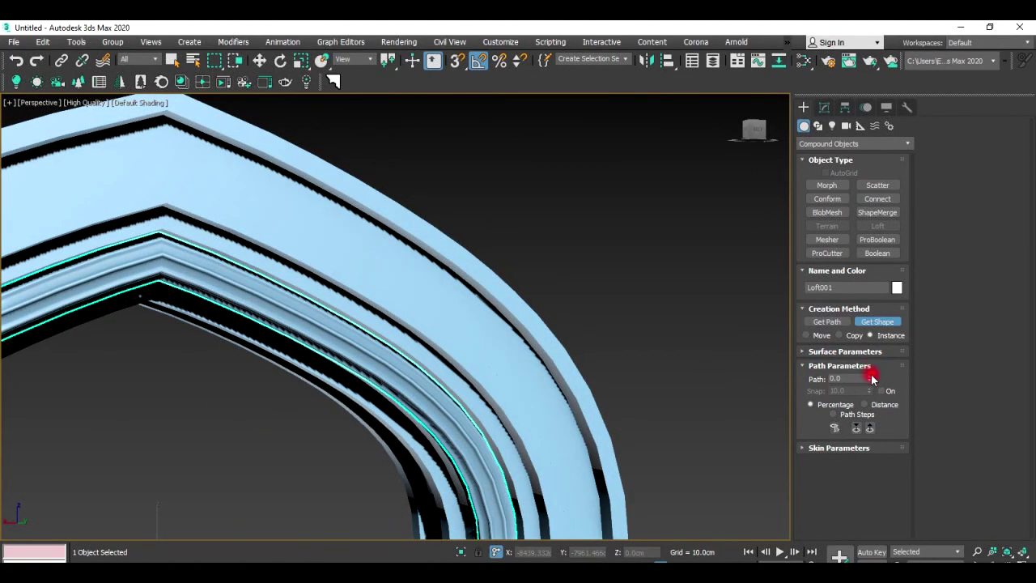
click(859, 349)
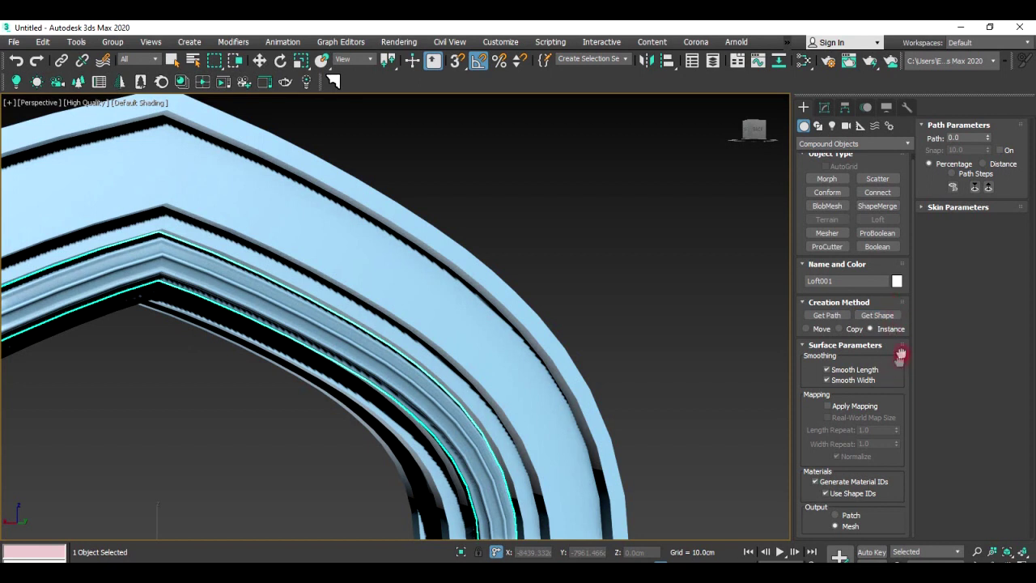
drag(904, 329, 903, 378)
click(955, 208)
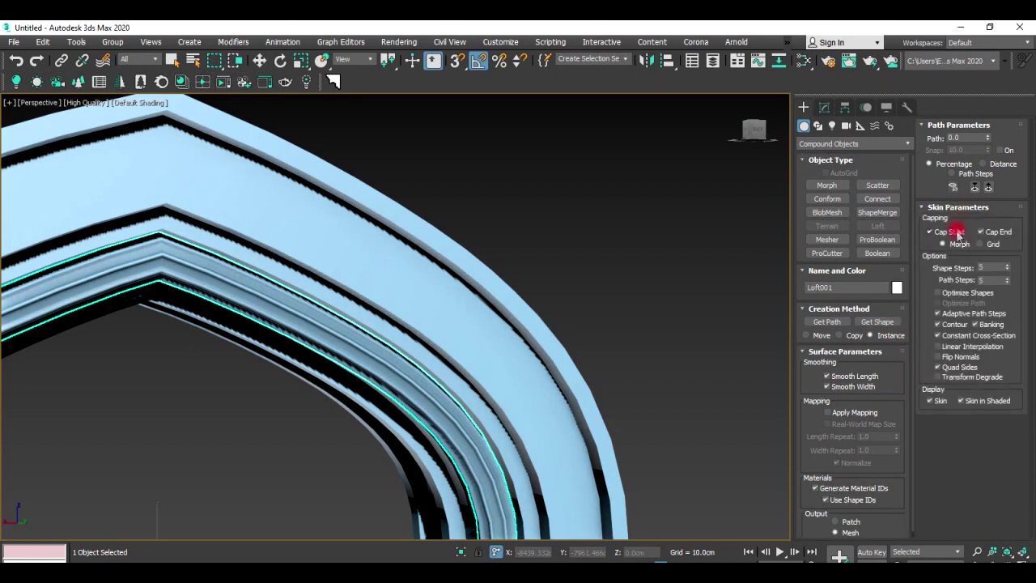
click(822, 108)
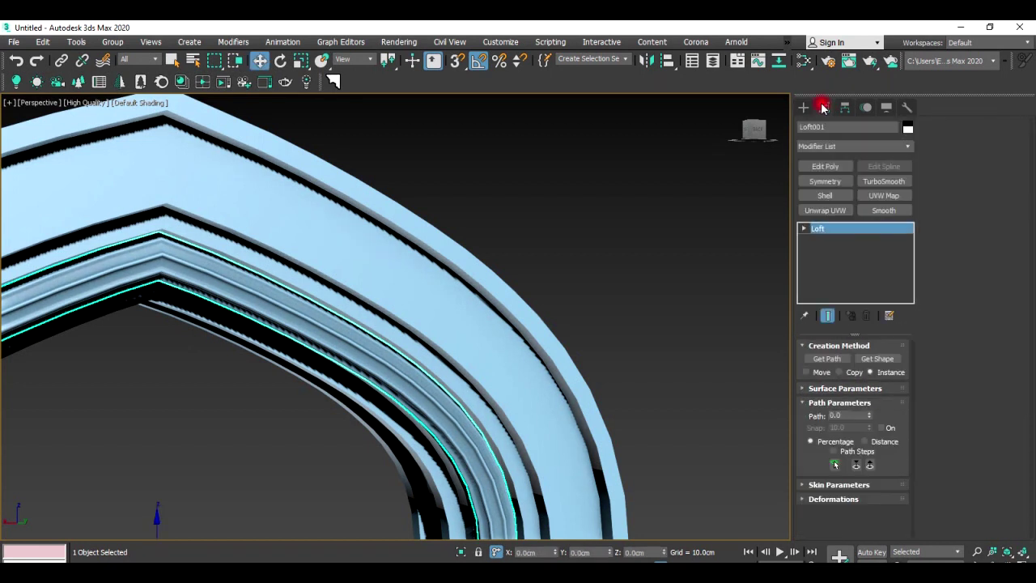
alt+middle_drag(555, 430, 643, 215)
click(815, 499)
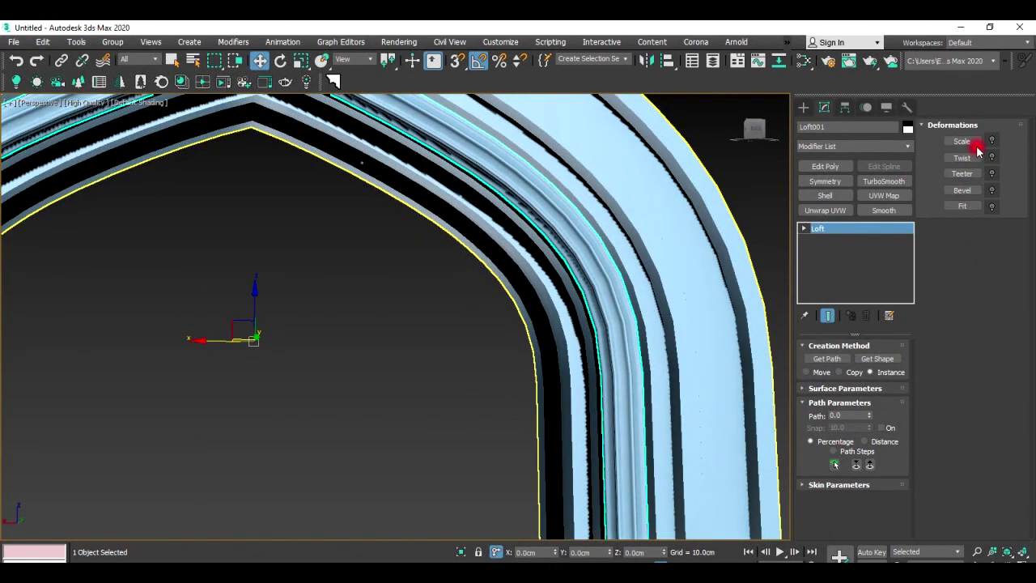
Bring up the loft's Twist deformation graph and make a first adjustment to the curve's end point.
click(972, 158)
click(992, 159)
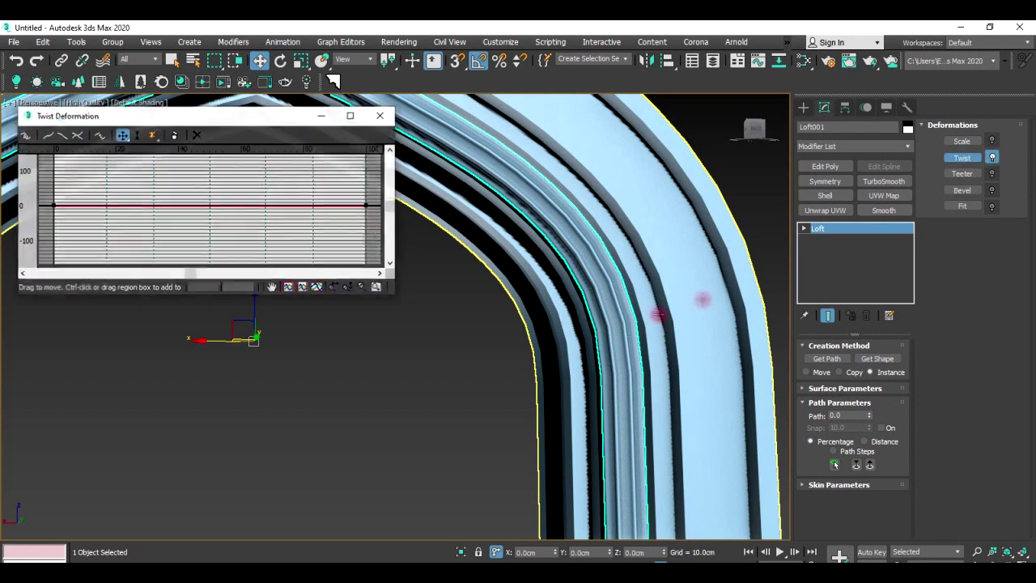
scroll(457, 352, down, 5)
middle_drag(455, 354, 456, 303)
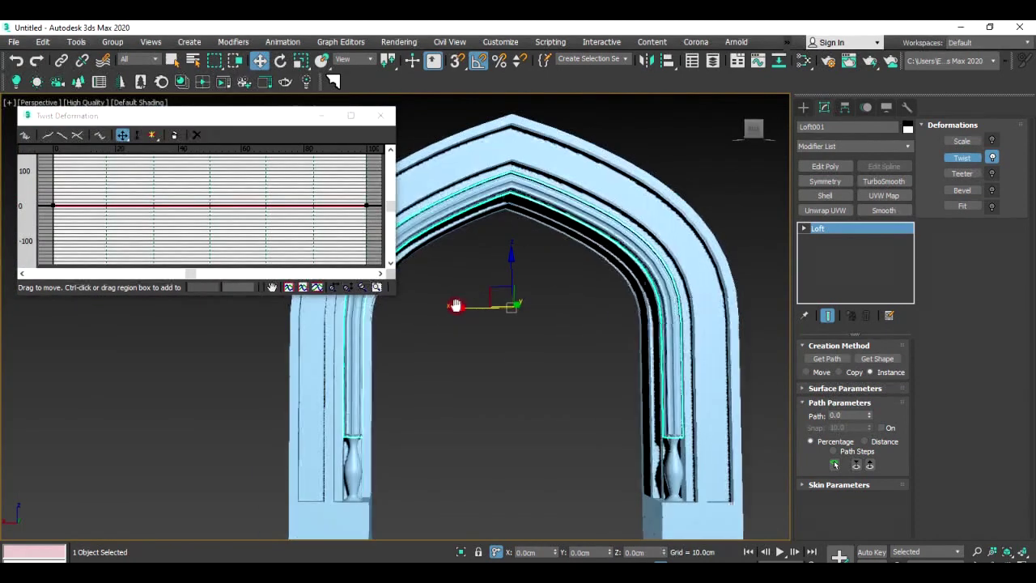
drag(364, 205, 369, 148)
click(55, 206)
drag(52, 206, 344, 212)
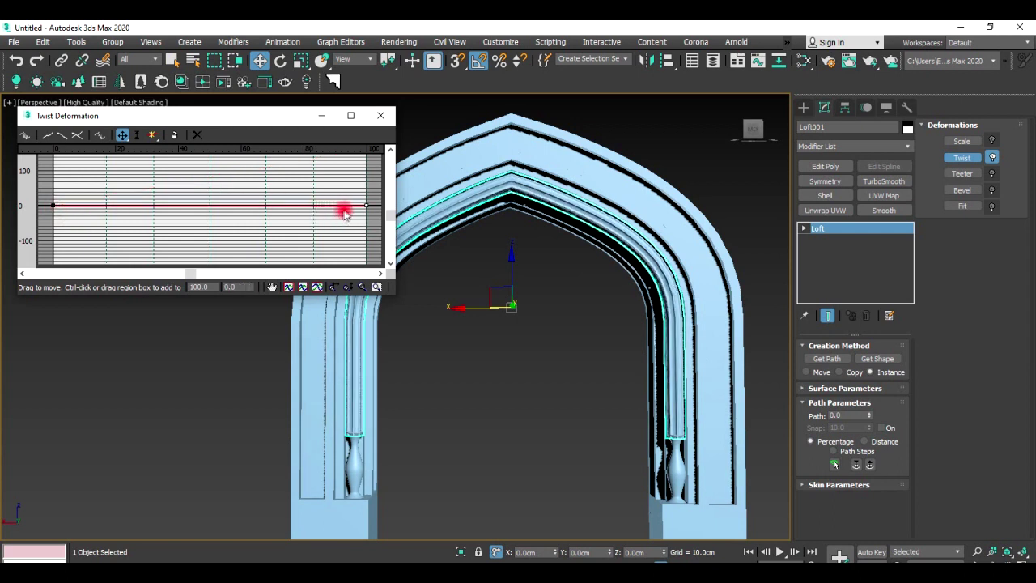
Add a control point near the curve start, then raise the end twist and lower the start twist vertically.
click(152, 134)
click(56, 207)
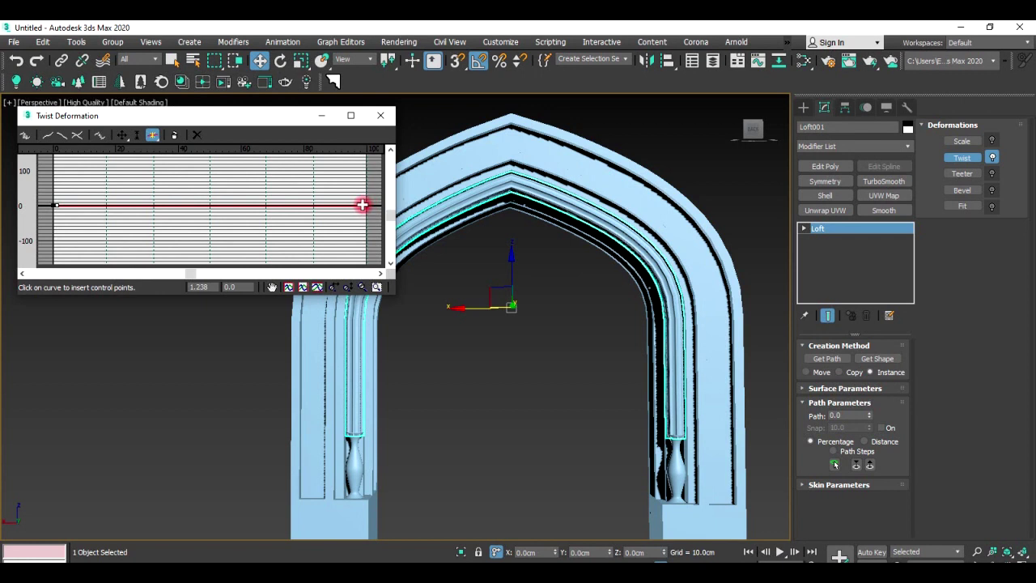
right_click(332, 214)
click(365, 206)
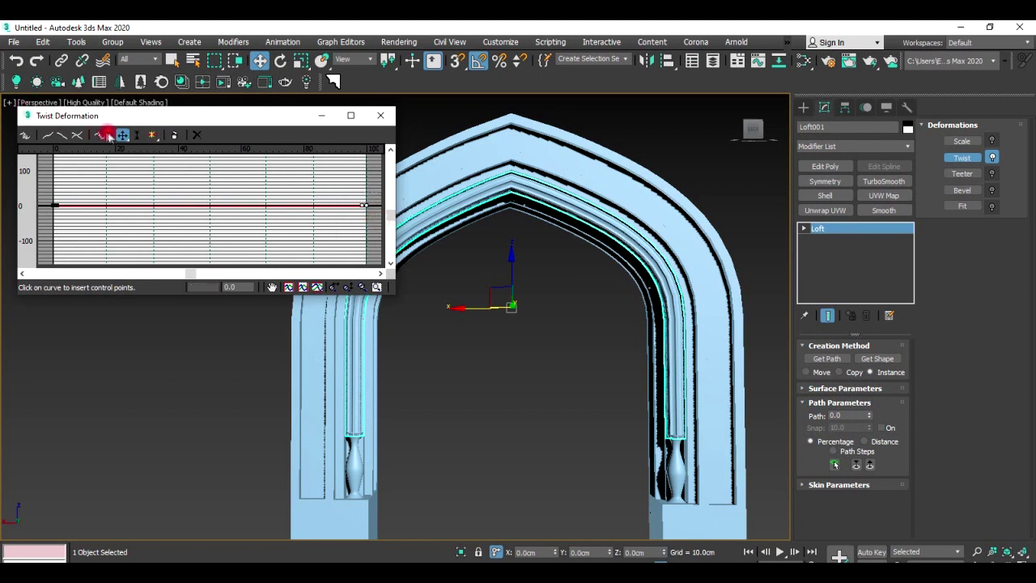
drag(122, 135, 124, 170)
drag(368, 207, 374, 117)
drag(51, 206, 55, 298)
drag(50, 219, 85, 295)
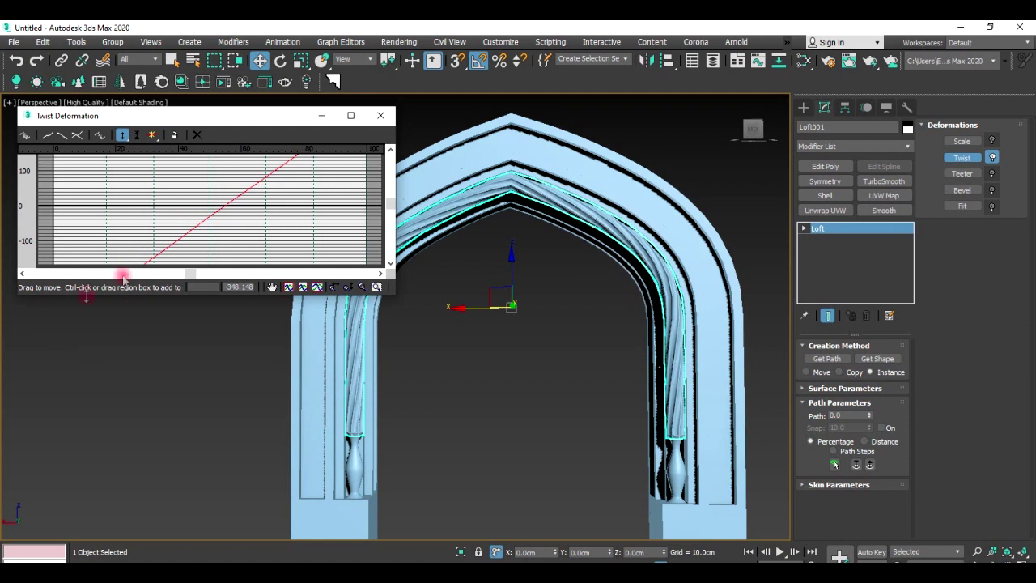
Set the twist to about 507 at the end and about -637 at the start.
click(376, 286)
drag(283, 214, 16, 117)
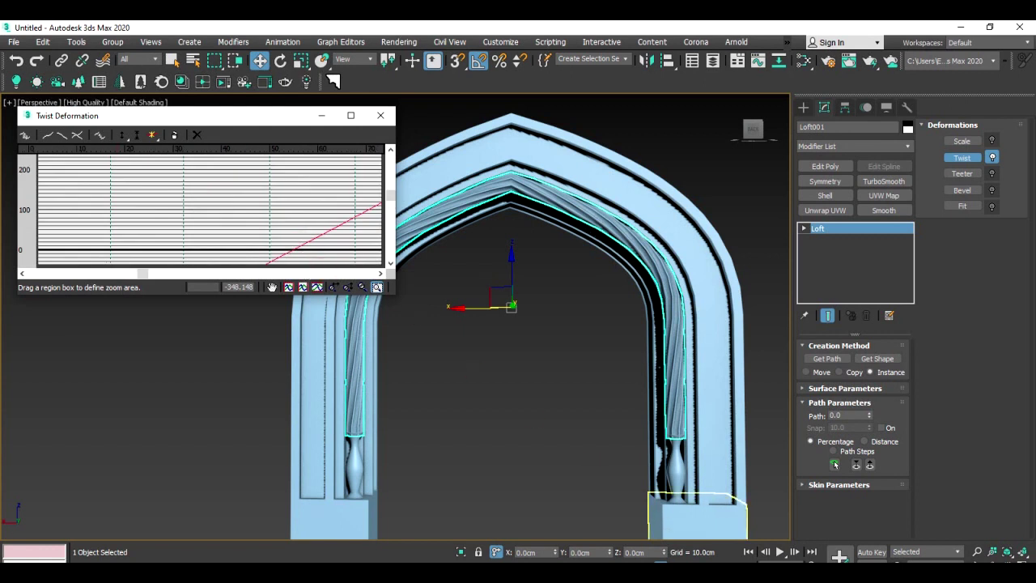
click(288, 286)
right_click(359, 167)
click(366, 166)
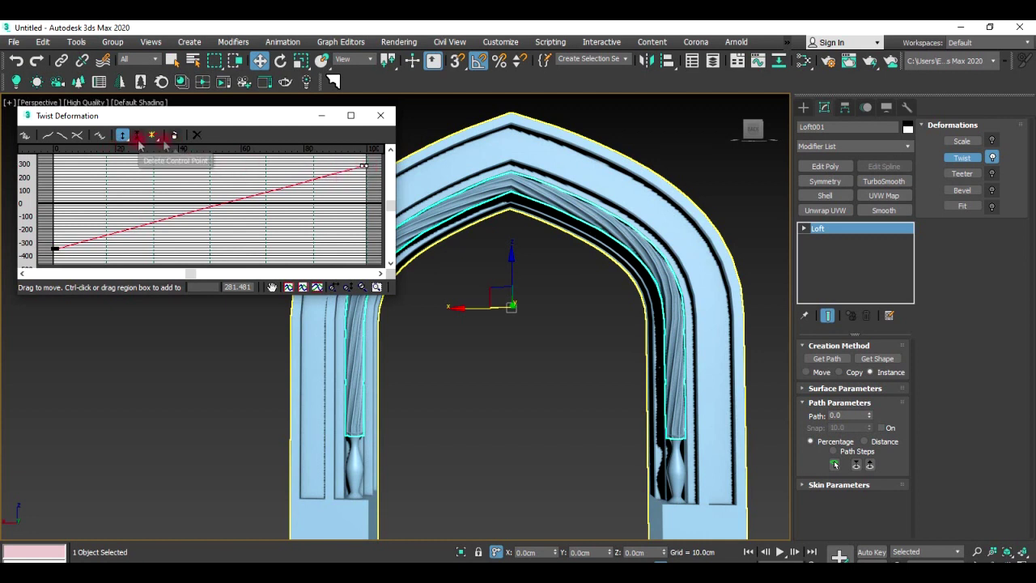
drag(365, 164, 369, 136)
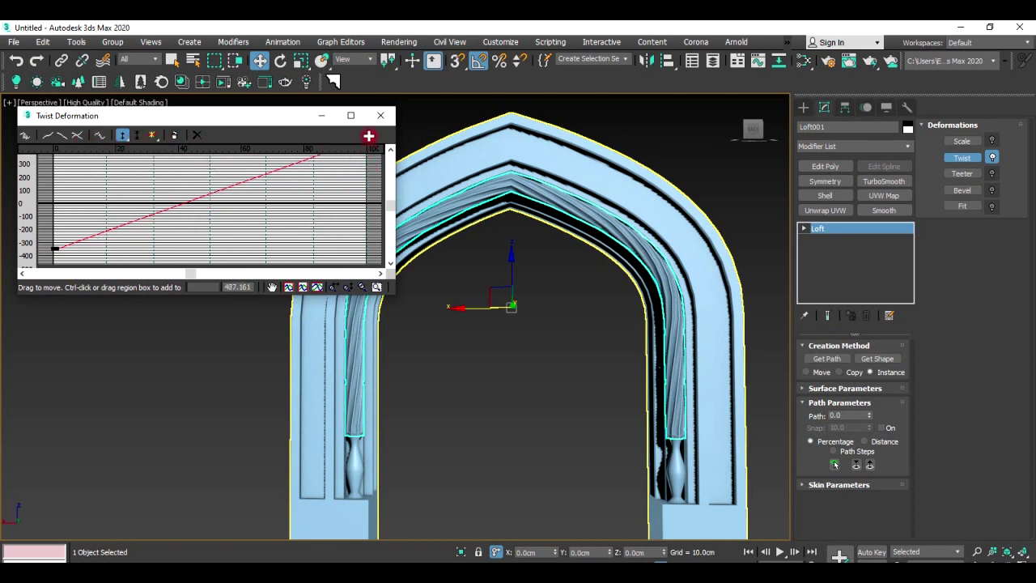
drag(53, 248, 42, 291)
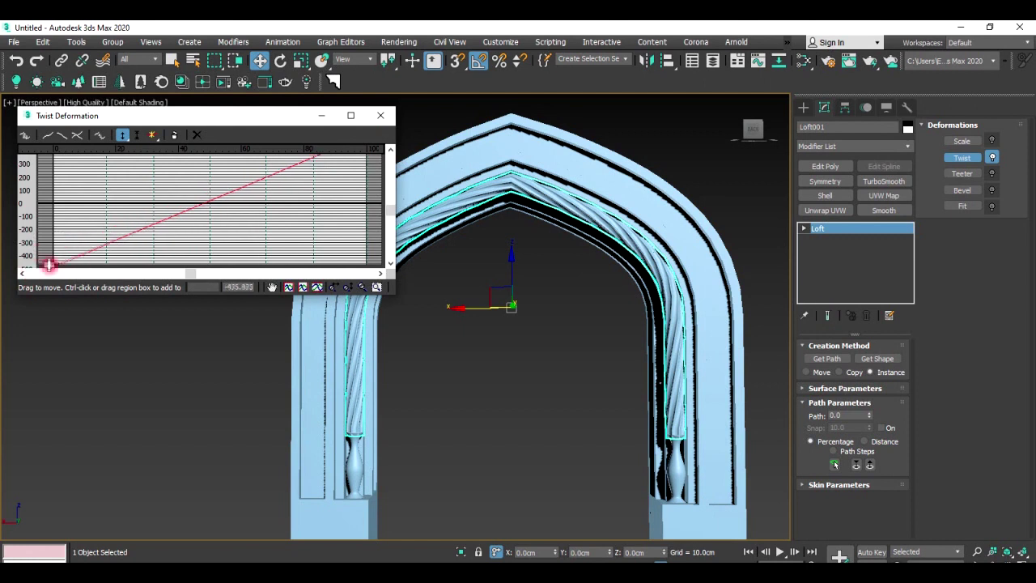
Fine-tune the twist to about 587 at the end and about -601 at the start.
click(246, 208)
click(319, 209)
click(288, 287)
click(368, 165)
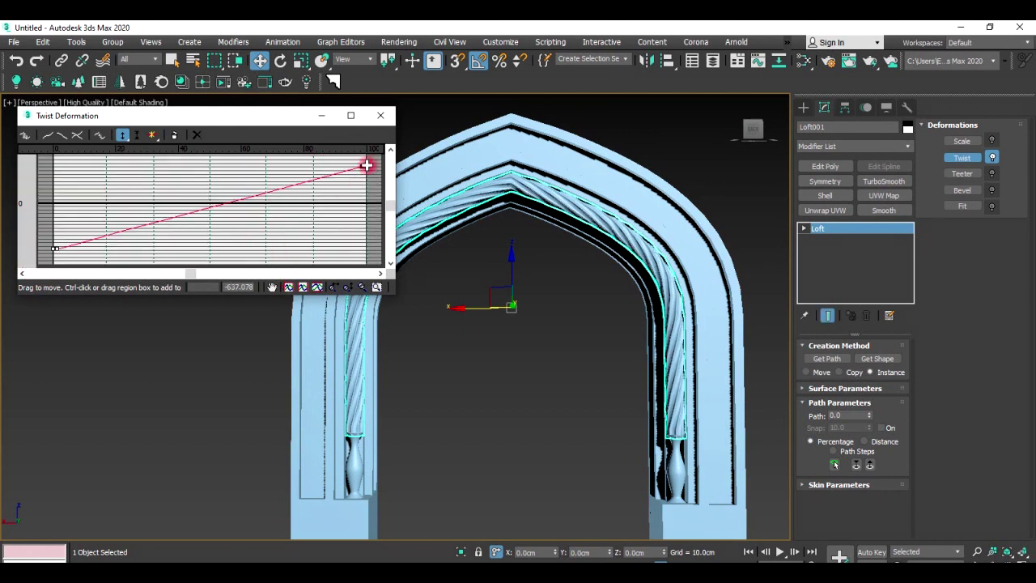
drag(366, 165, 367, 162)
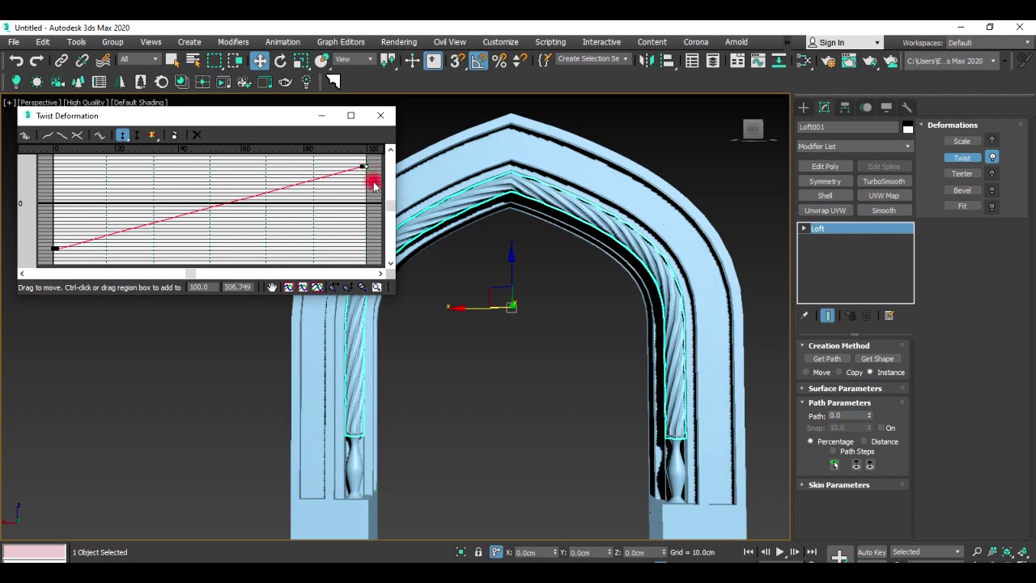
drag(365, 168, 367, 166)
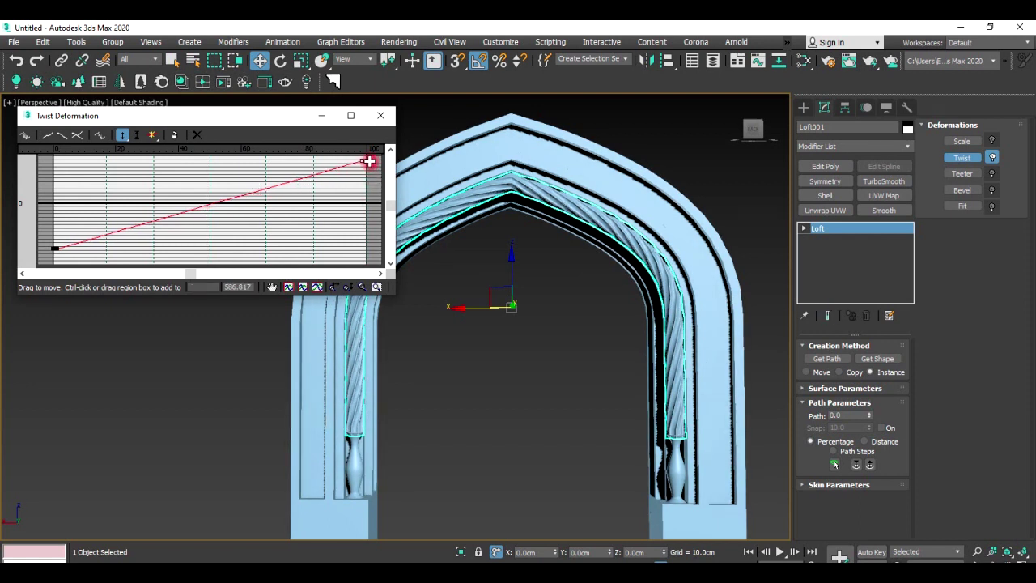
drag(53, 247, 50, 243)
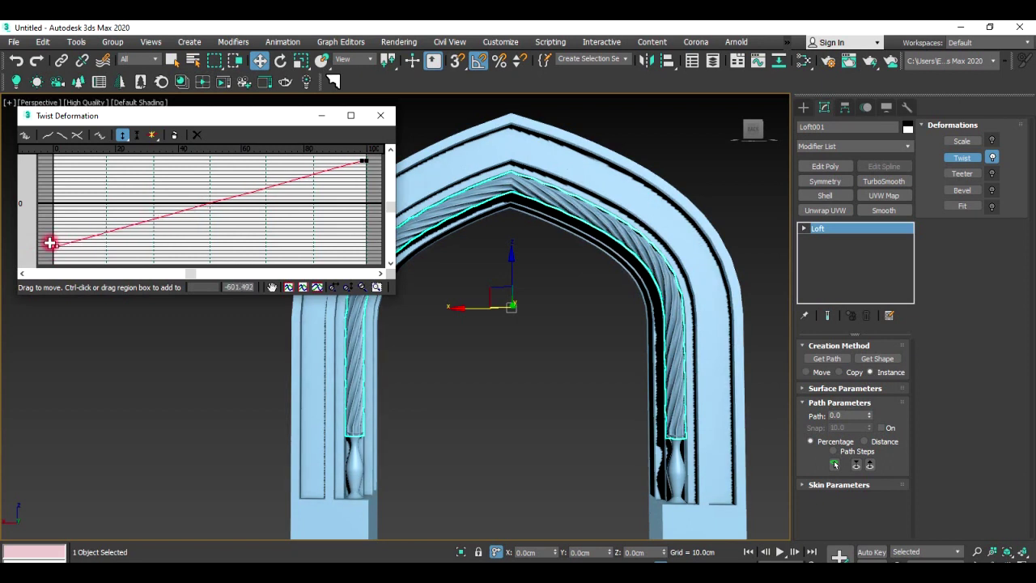
Slide the second twist point horizontally to about 3.8 to flatten the rope's start.
scroll(354, 434, up, 5)
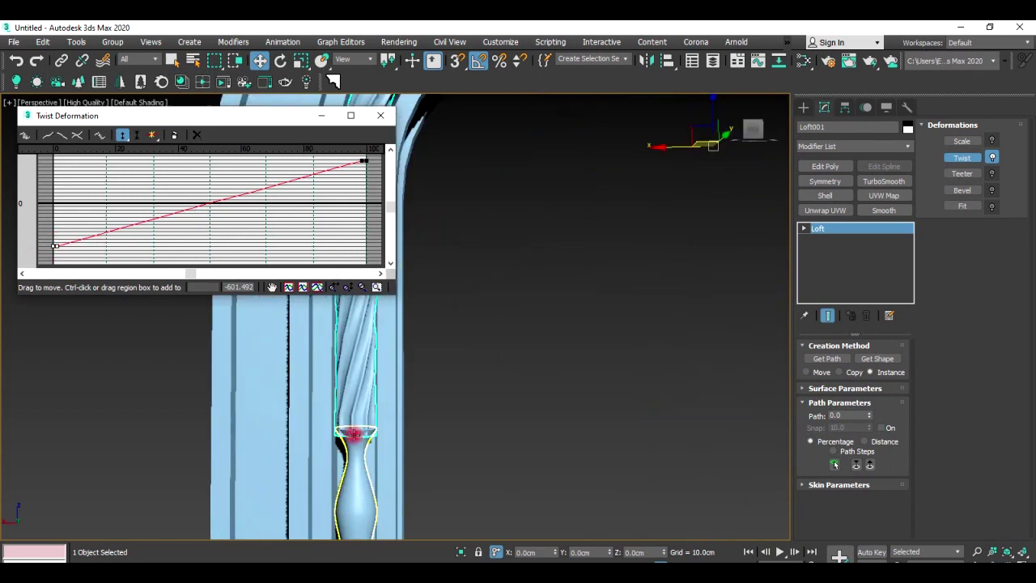
scroll(354, 435, up, 3)
click(376, 287)
drag(96, 226, 40, 257)
right_click(147, 205)
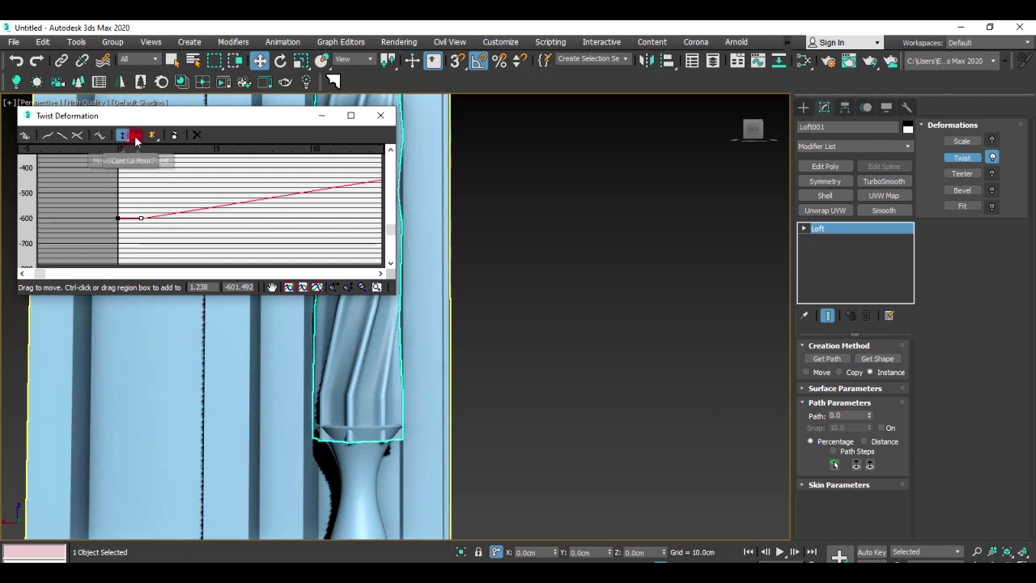
drag(122, 135, 122, 151)
drag(140, 218, 222, 219)
scroll(429, 343, down, 5)
scroll(467, 336, up, 5)
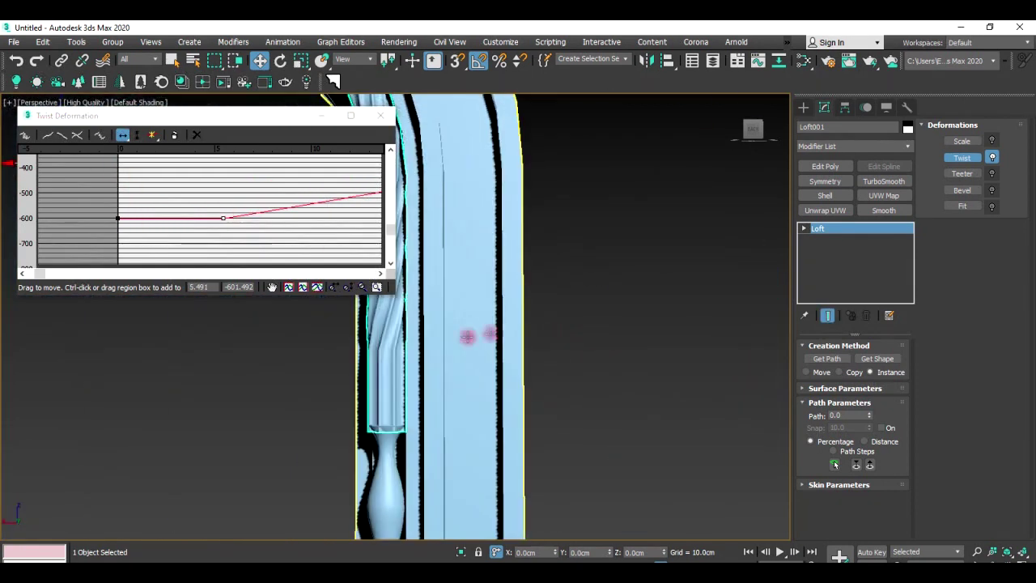
drag(224, 217, 190, 216)
click(234, 213)
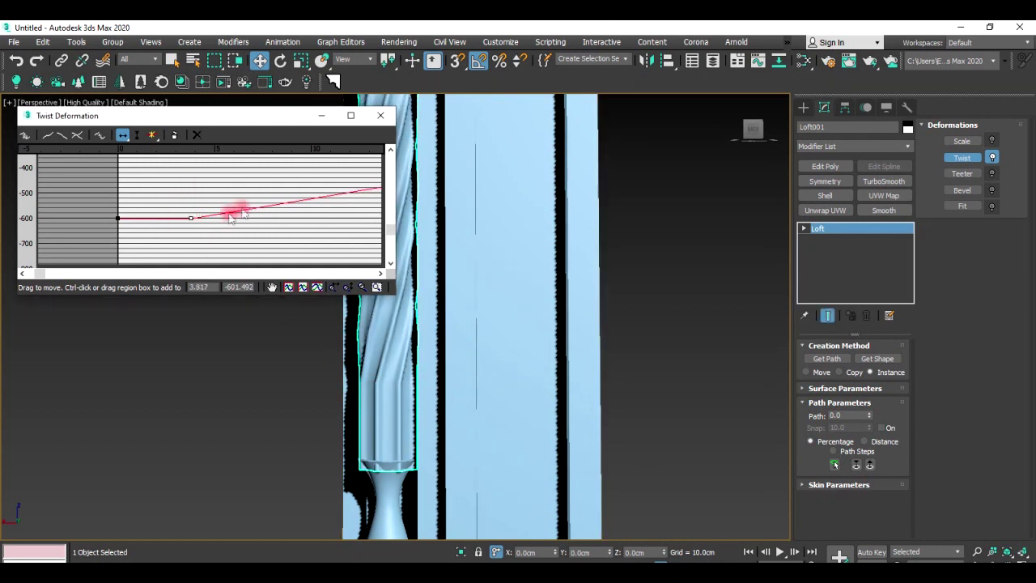
click(302, 286)
Slide the next-to-last twist point horizontally to about 95.9 to flatten the rope's end.
click(377, 288)
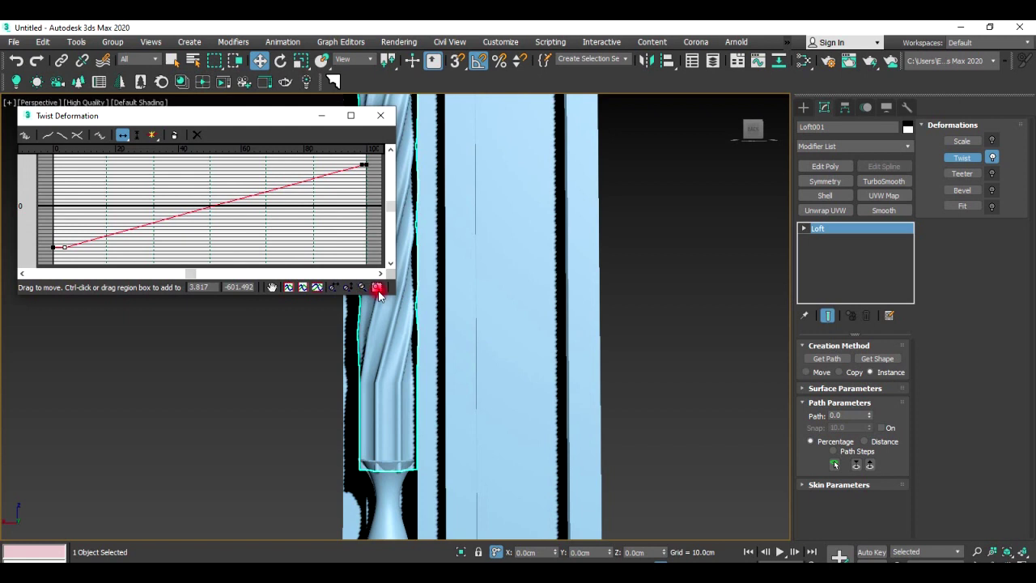
drag(319, 172, 380, 146)
scroll(619, 376, down, 3)
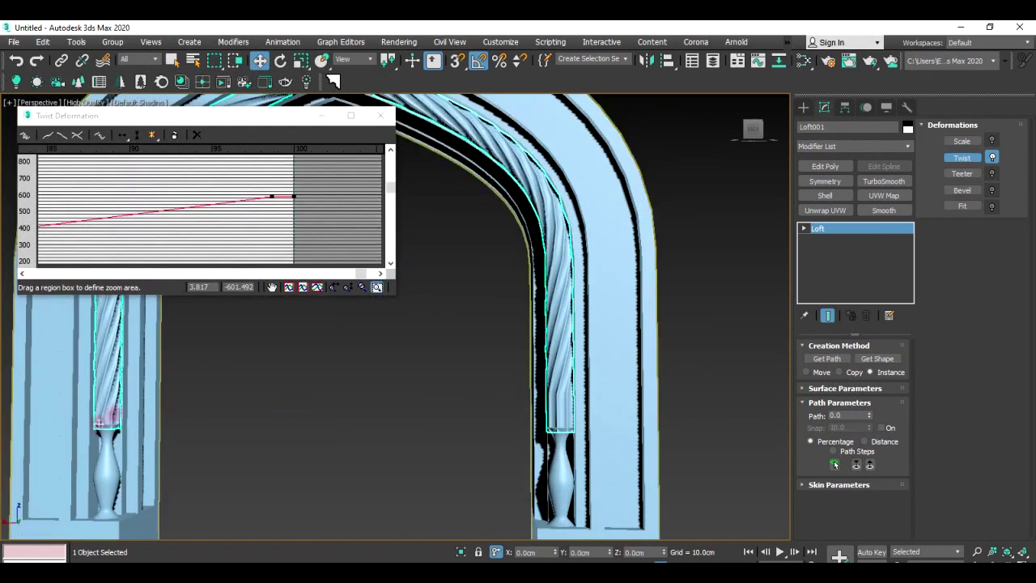
scroll(93, 412, up, 5)
right_click(257, 186)
drag(270, 195, 226, 196)
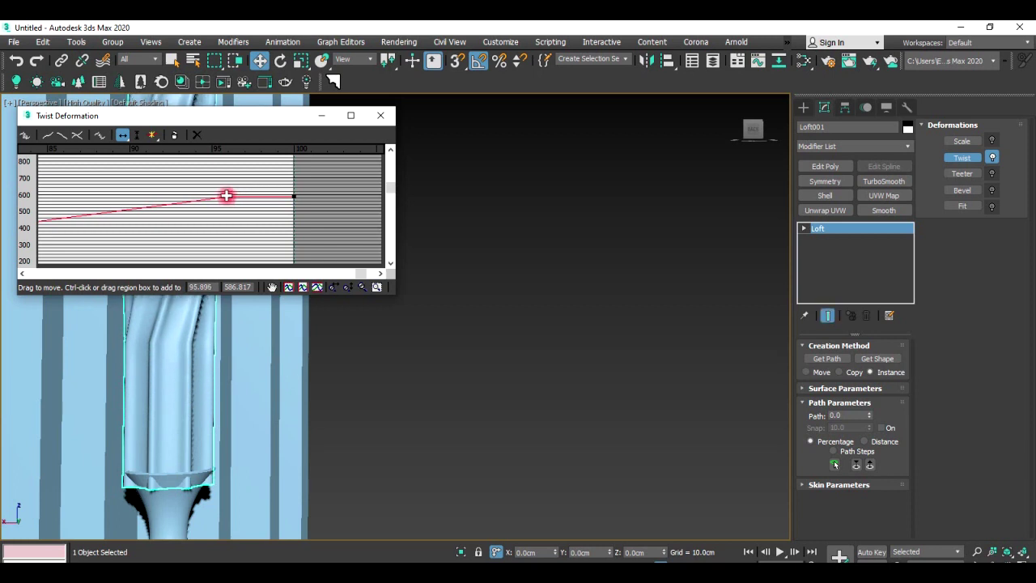
scroll(199, 418, down, 5)
scroll(227, 478, up, 3)
scroll(209, 429, up, 2)
scroll(209, 429, down, 5)
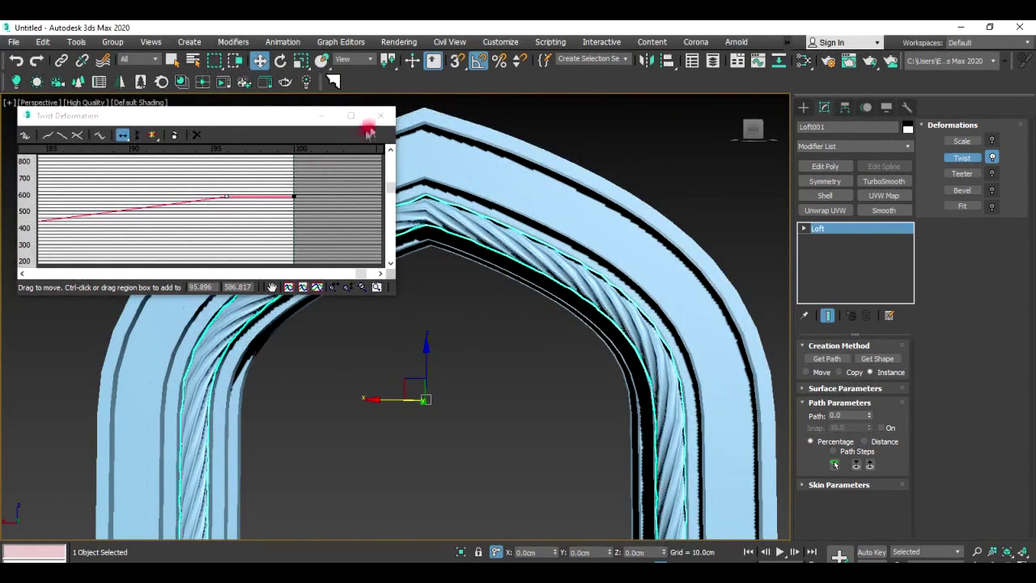
Close the twist editor and give Loft001 5 Shape Steps and 35 Path Steps in Skin Parameters.
click(380, 115)
click(835, 395)
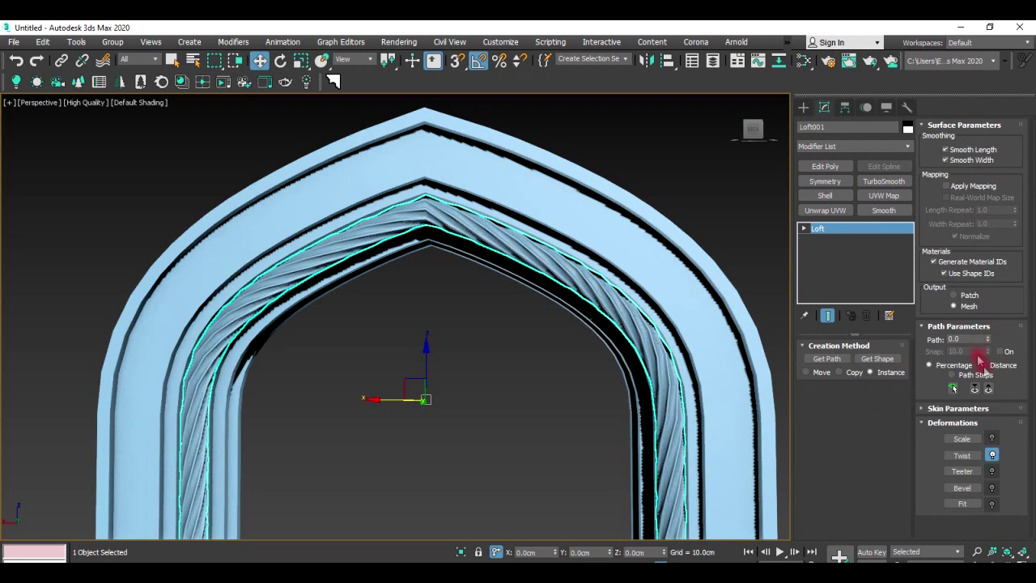
click(1004, 410)
click(1007, 356)
click(1007, 356)
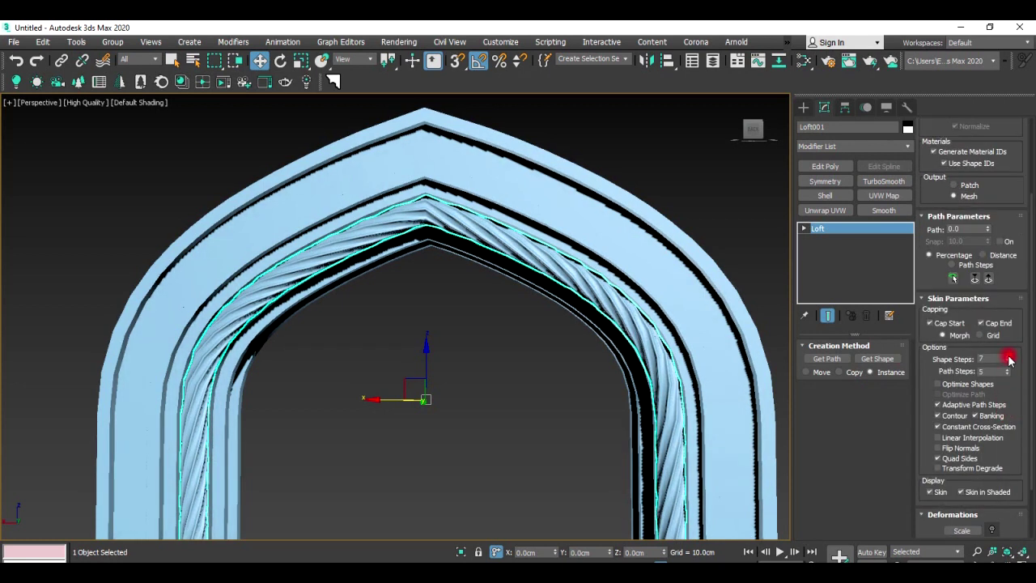
click(1008, 370)
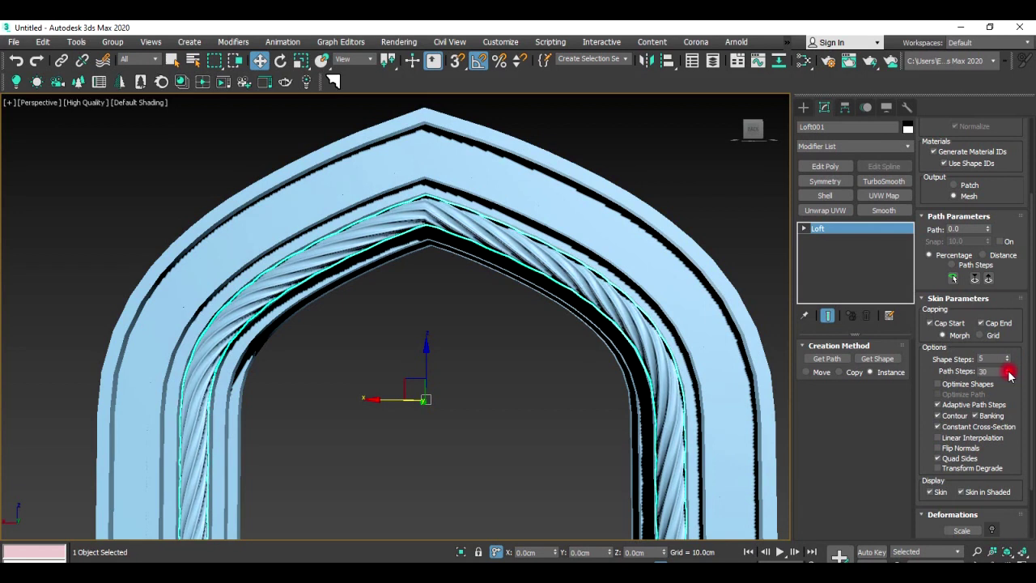
scroll(400, 299, down, 1)
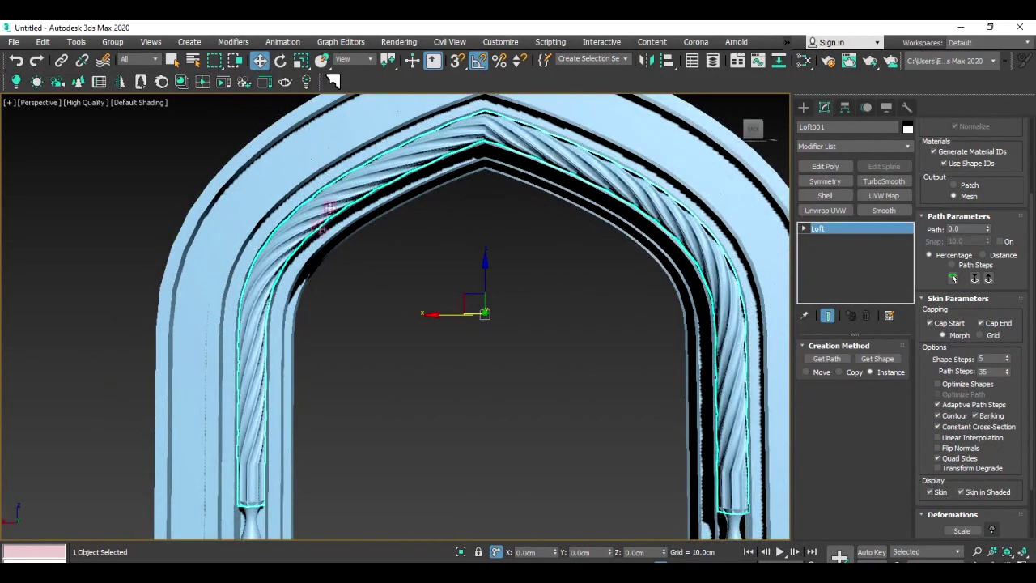
scroll(421, 287, down, 2)
scroll(453, 285, down, 1)
mouse_move(462, 285)
alt+middle_down()
mouse_move(446, 296)
mouse_move(456, 298)
alt+middle_up()
click(830, 250)
click(804, 262)
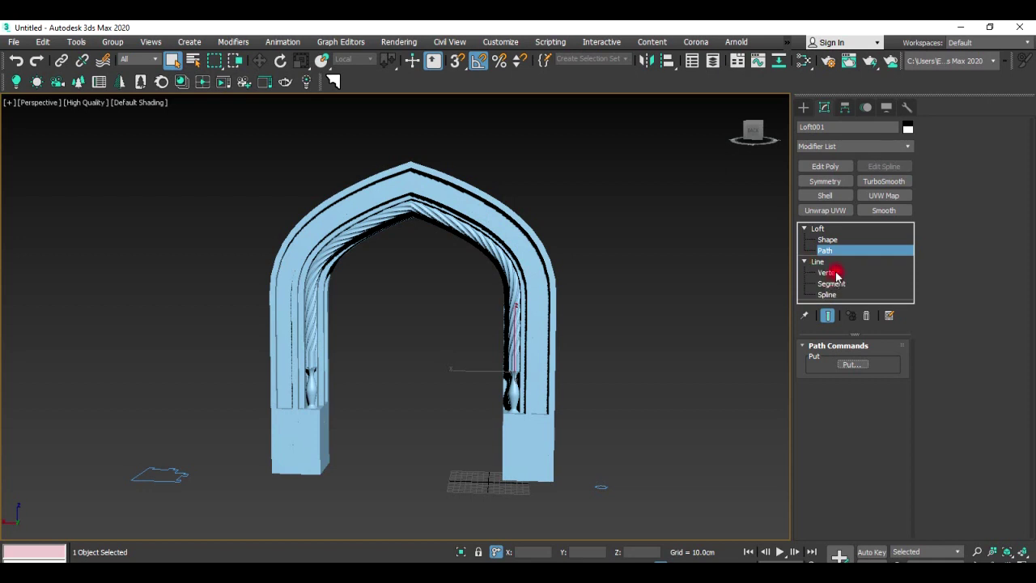
click(828, 272)
scroll(631, 364, down, 2)
key(alt+w)
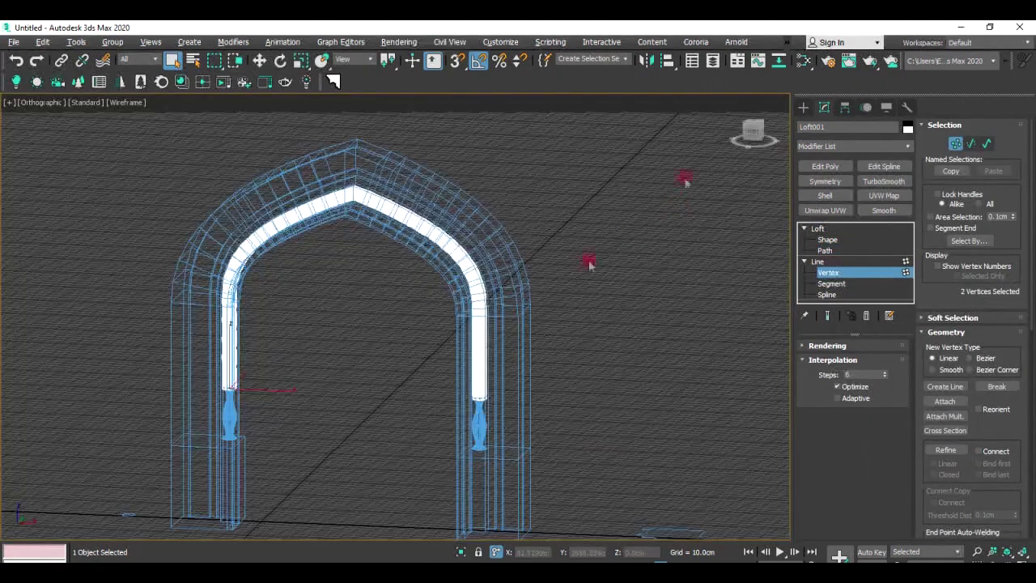
click(752, 130)
key(1)
key(1)
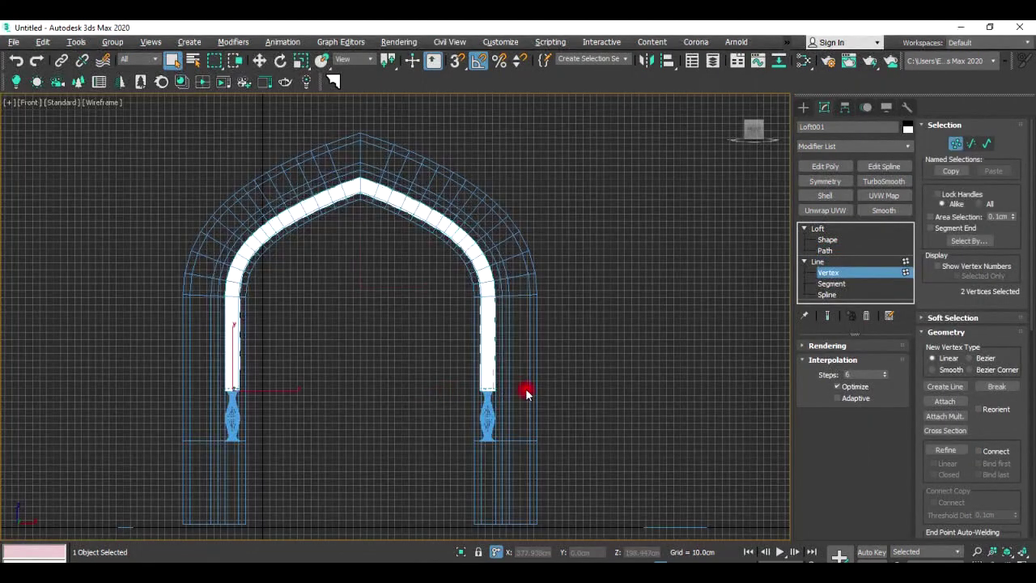
key(w)
drag(267, 373, 315, 393)
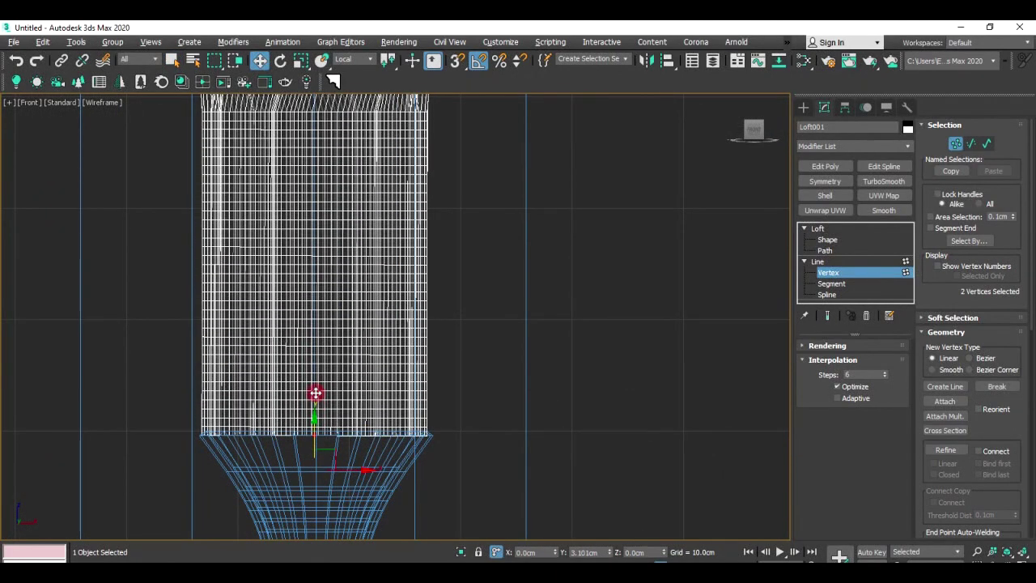
key(ctrl+z)
middle_drag(315, 393, 636, 350)
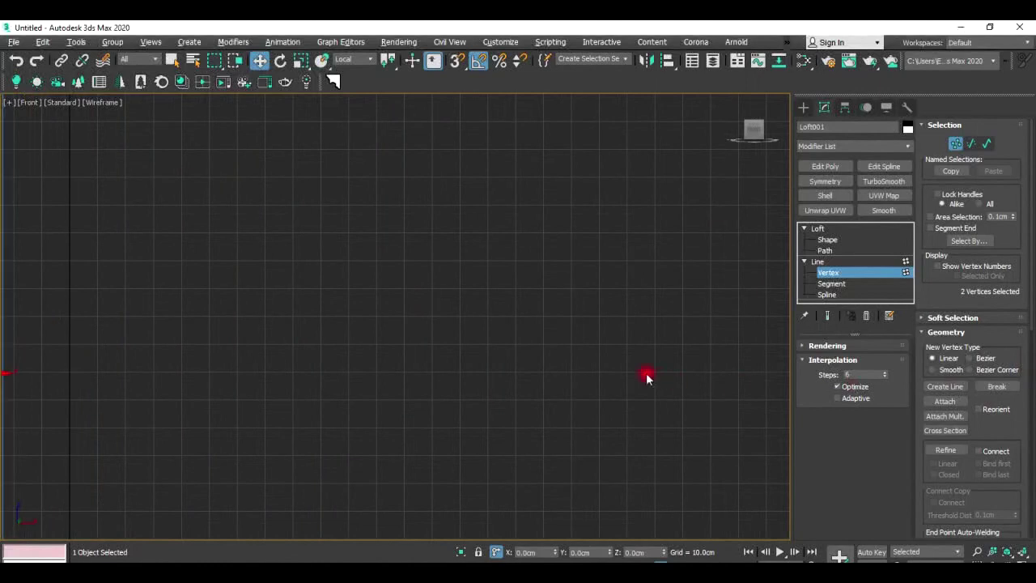
scroll(636, 351, up, 5)
click(839, 229)
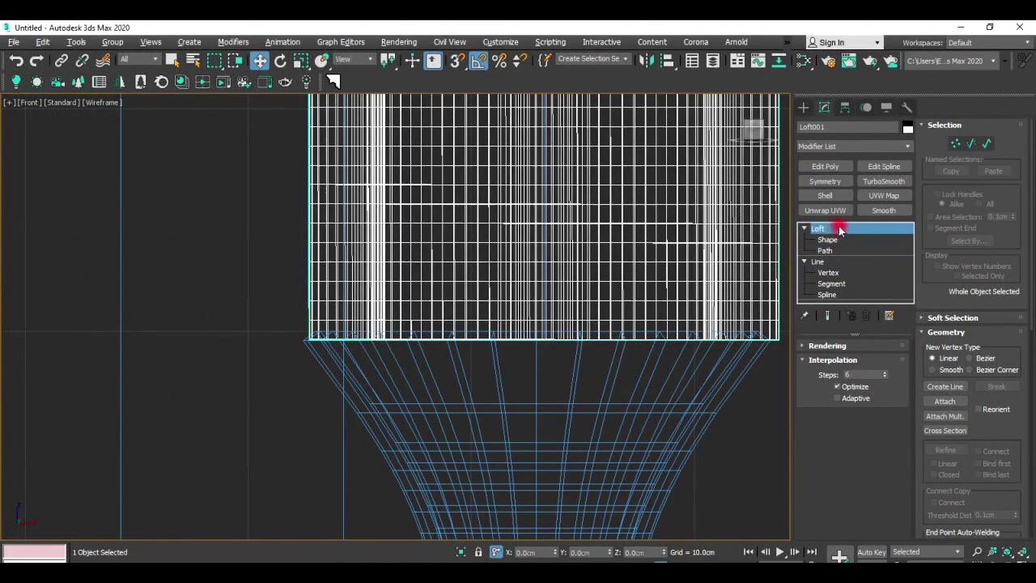
click(826, 250)
key(alt+w)
key(alt+w)
scroll(591, 407, up, 5)
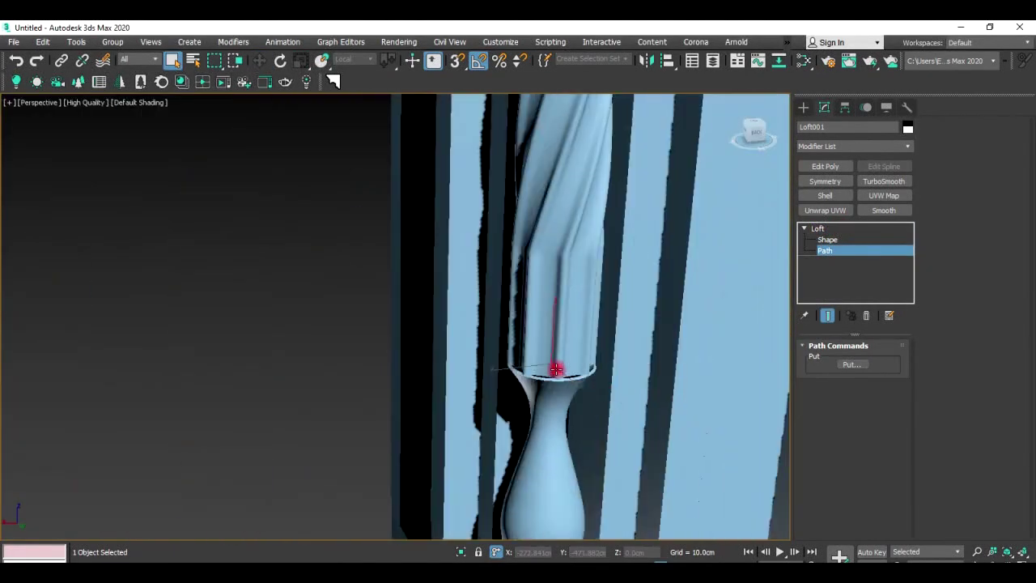
scroll(590, 365, up, 2)
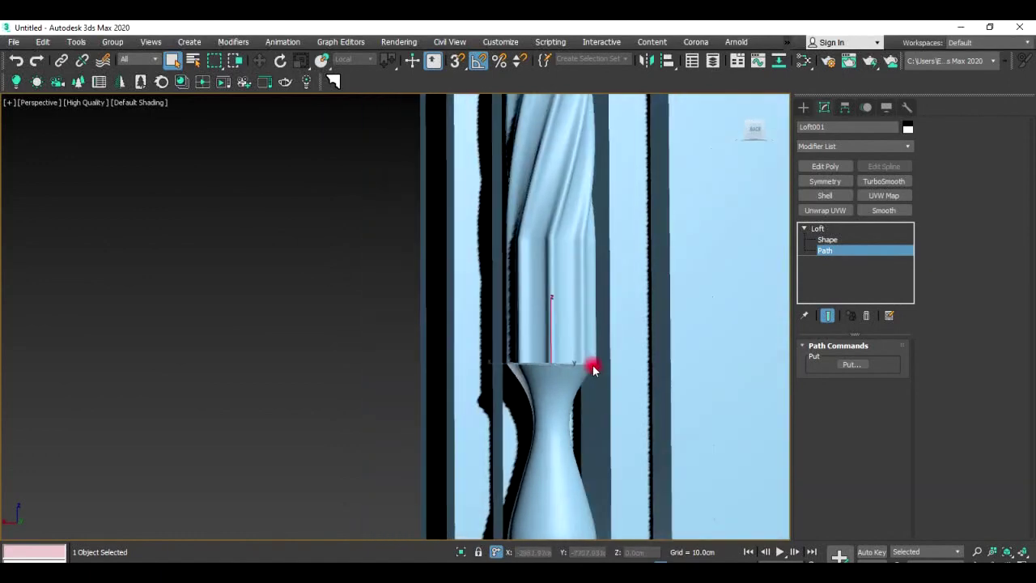
scroll(591, 363, down, 5)
scroll(527, 345, down, 2)
scroll(522, 340, down, 2)
mouse_move(518, 335)
alt+middle_down()
mouse_move(582, 307)
mouse_move(559, 330)
mouse_move(678, 328)
alt+middle_up()
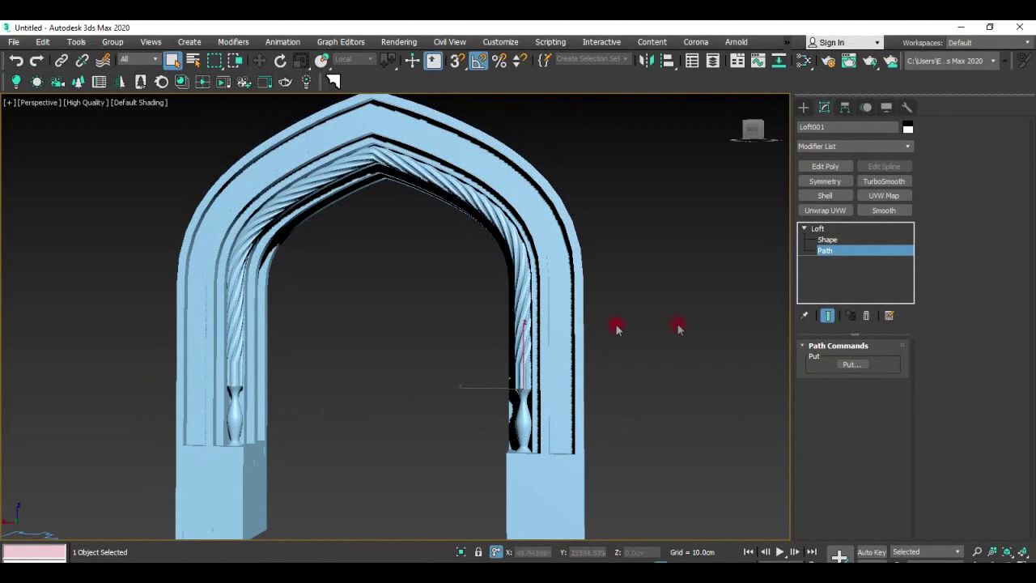
click(841, 229)
scroll(628, 261, down, 3)
click(628, 261)
Maximize the Front view and begin a standard-primitive box, cancelling the first attempt.
key(alt+w)
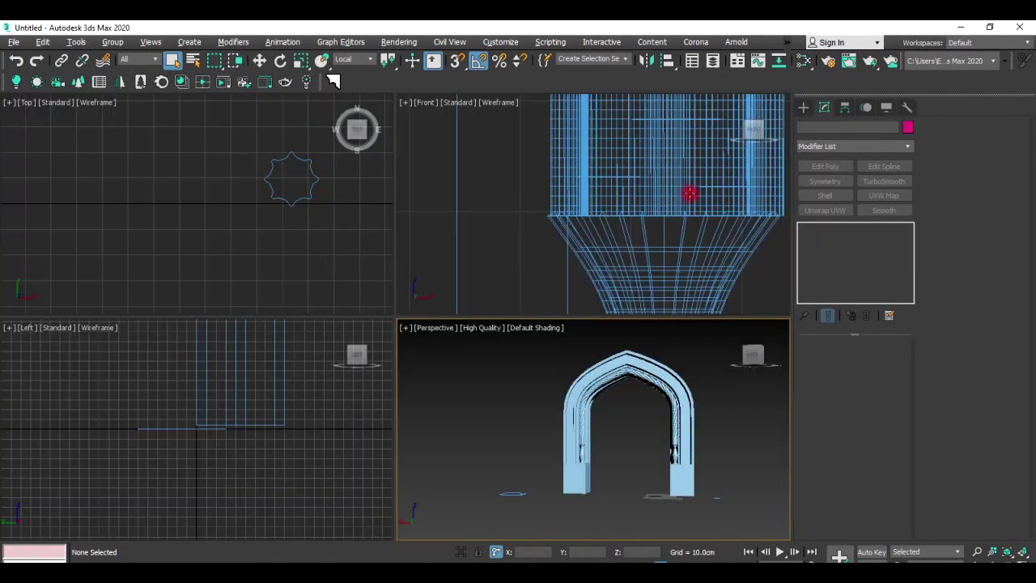
key(alt+w)
scroll(553, 325, down, 5)
scroll(554, 323, down, 1)
click(803, 107)
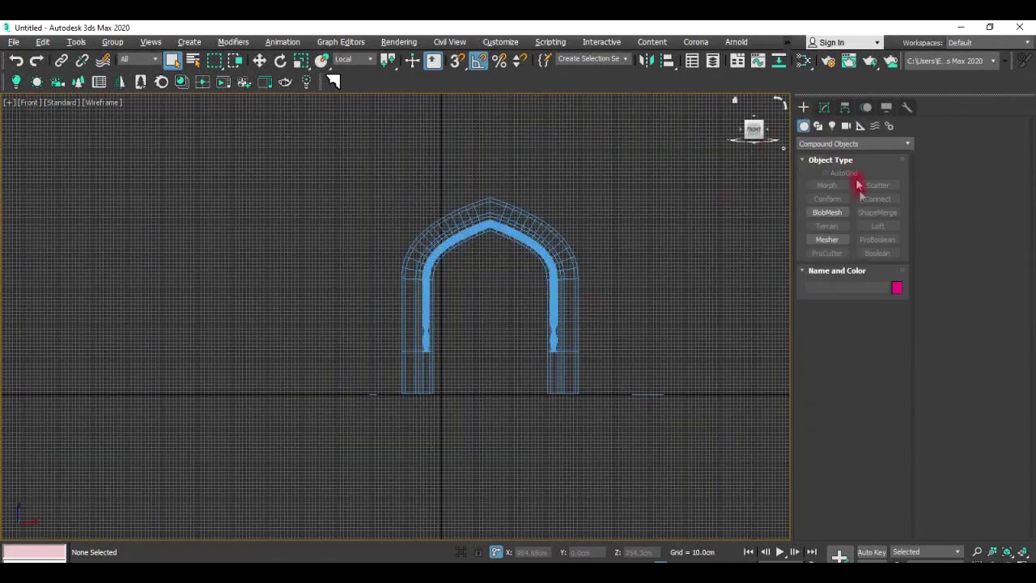
click(813, 144)
click(829, 152)
click(826, 184)
scroll(382, 406, down, 2)
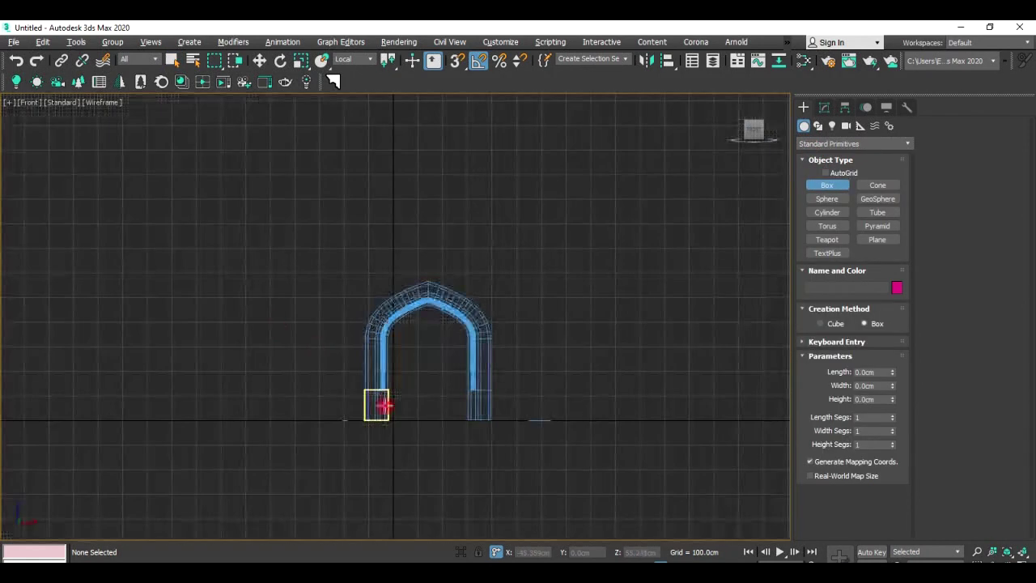
scroll(72, 413, down, 2)
drag(46, 192, 619, 418)
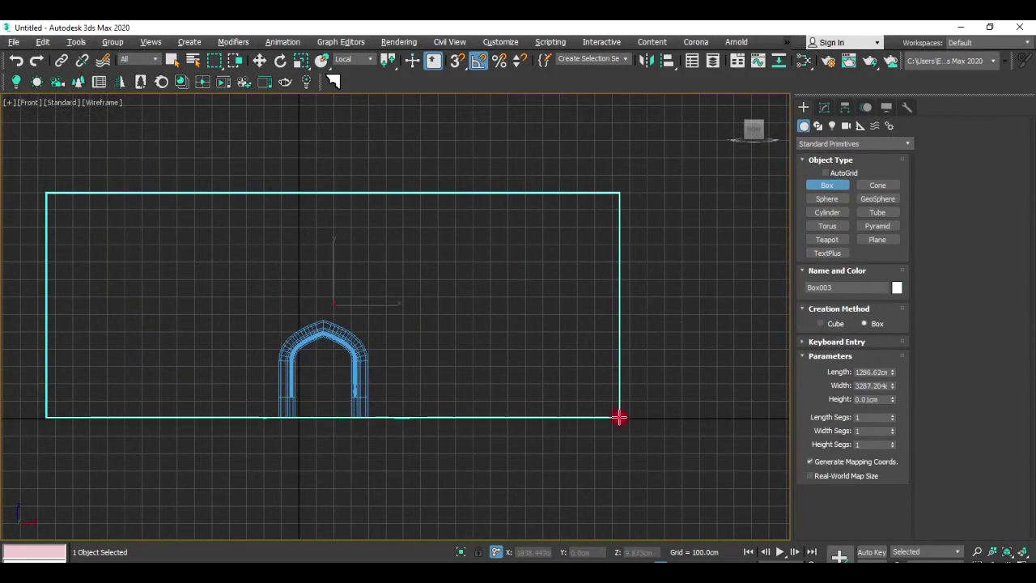
right_click(346, 343)
right_click(346, 343)
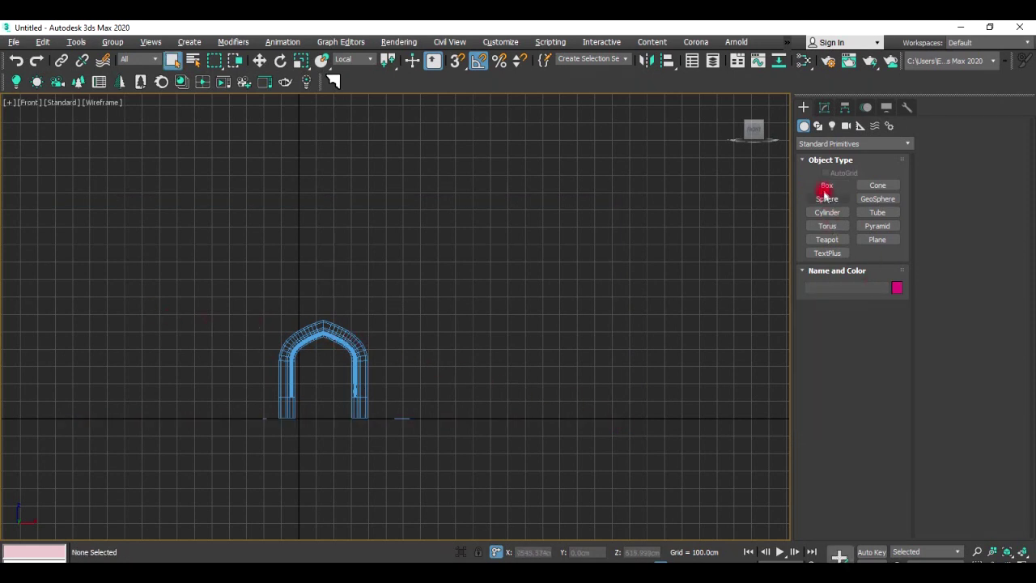
Draw Box003 around the arch and move it behind the arch as the wall.
click(826, 187)
drag(182, 286, 456, 418)
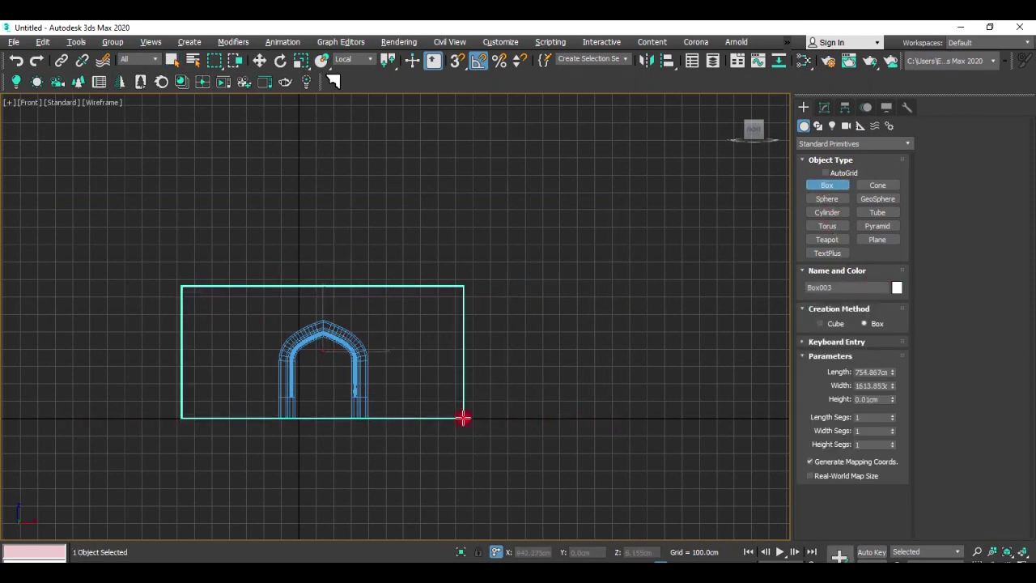
click(463, 418)
key(alt+w)
key(alt+w)
scroll(415, 393, up, 3)
key(w)
middle_drag(415, 393, 570, 348)
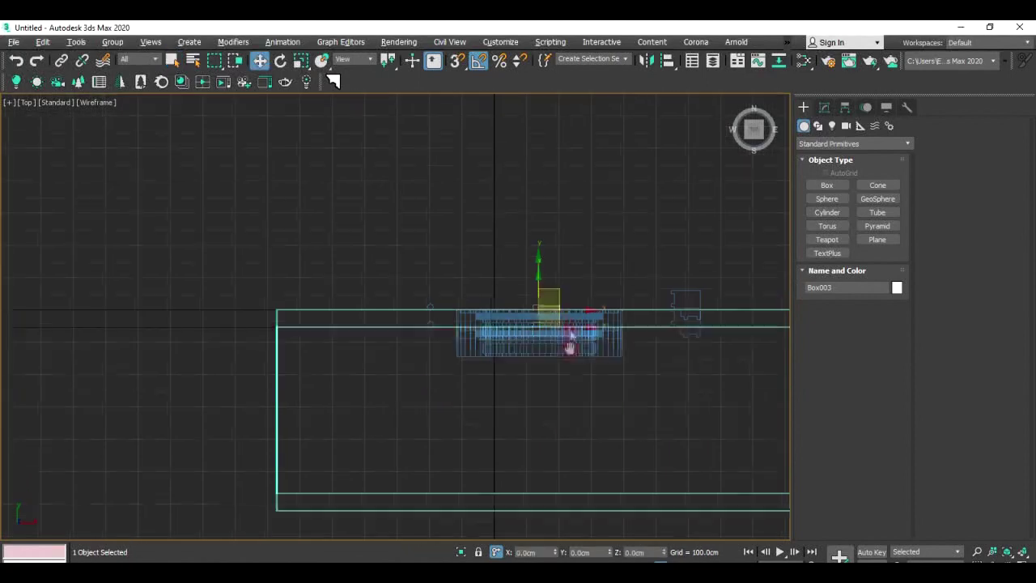
drag(539, 280, 536, 286)
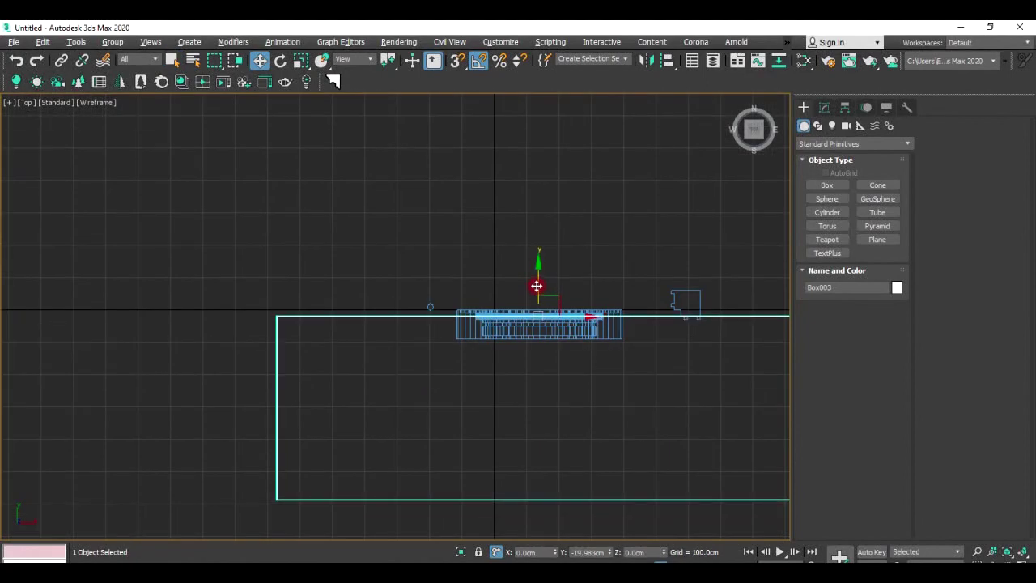
key(alt+w)
key(alt+w)
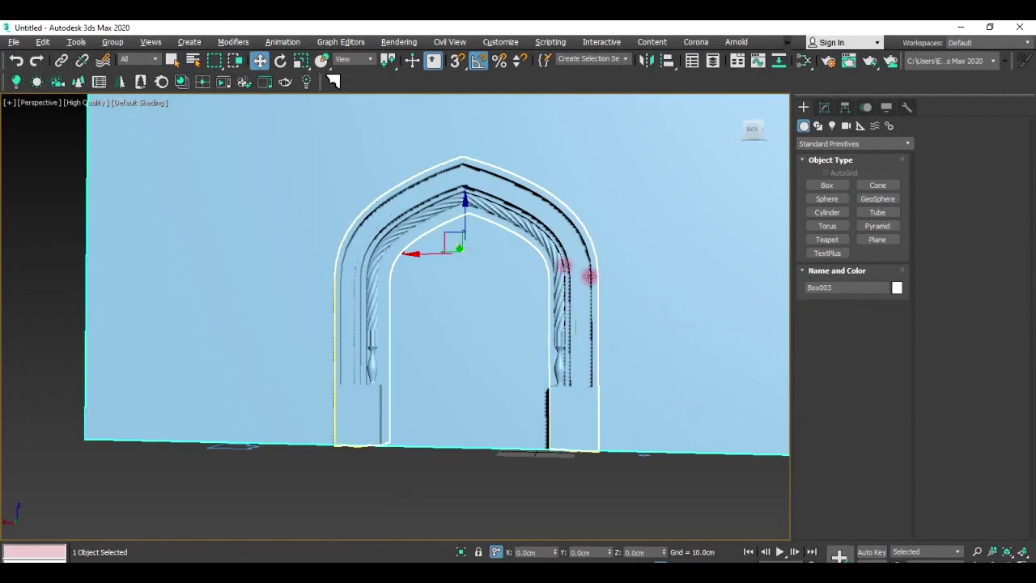
Shift-clone the arch molding upward and frame the copy's base Line in the Front view.
click(559, 211)
key(t)
scroll(426, 279, up, 3)
shift+drag(479, 331, 490, 261)
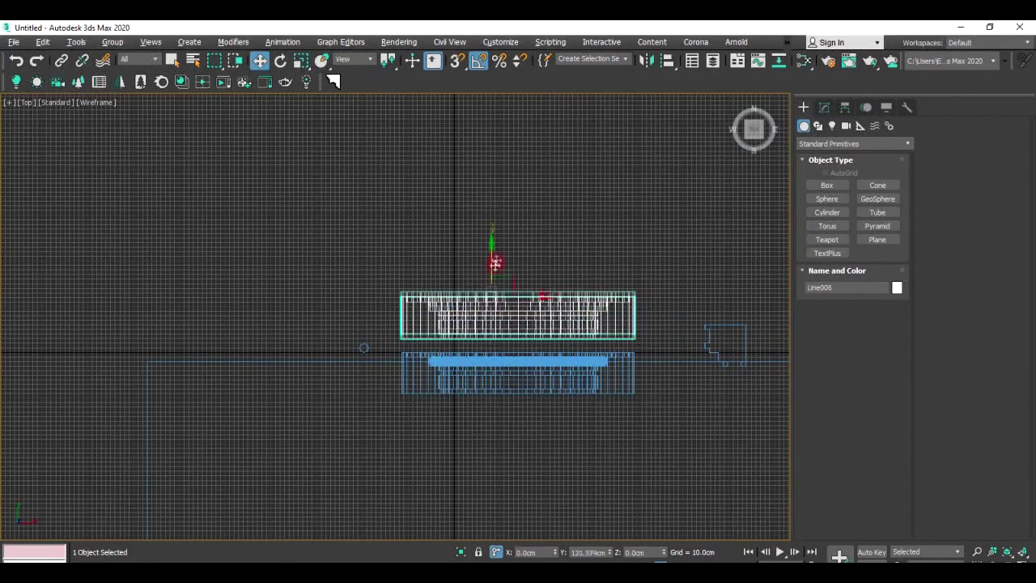
click(520, 361)
click(823, 106)
click(841, 229)
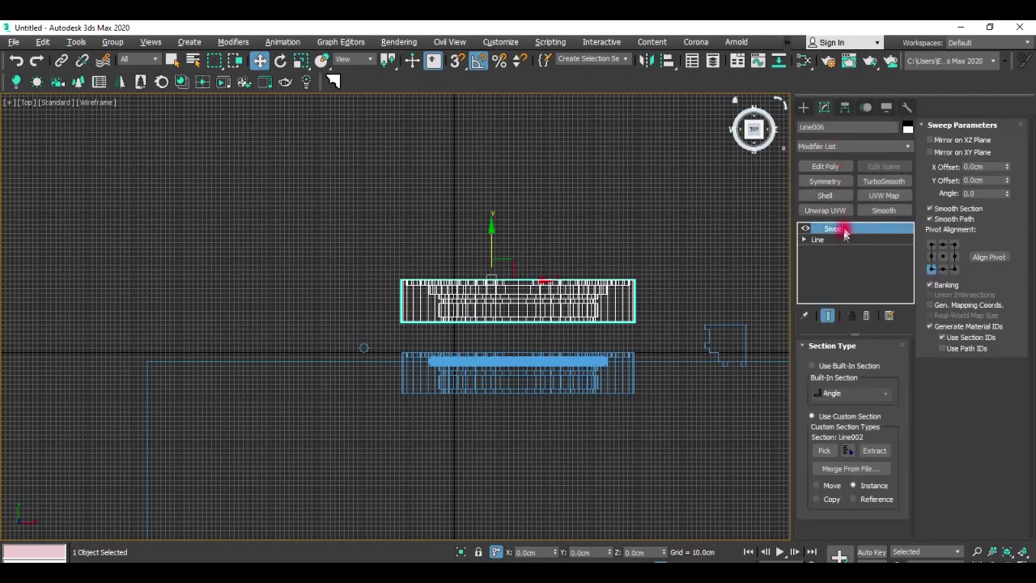
key(1)
key(alt+w)
key(alt+w)
scroll(391, 451, down, 2)
key(alt+w)
key(alt+w)
scroll(418, 323, up, 3)
scroll(419, 329, up, 1)
middle_drag(535, 363, 572, 327)
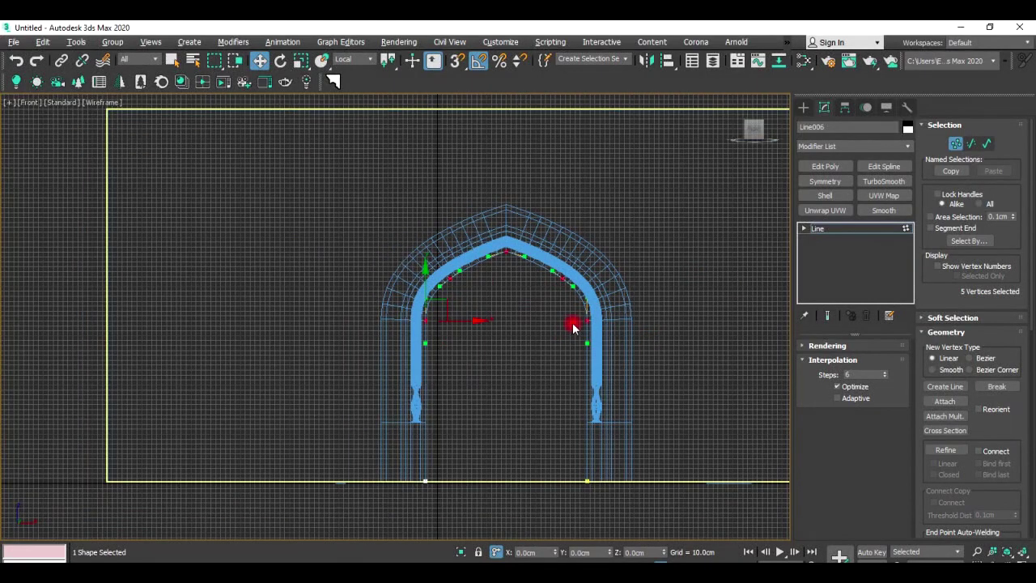
Center the copy's pivot and scale the copied arch up to about 141%.
key(r)
click(834, 229)
click(846, 107)
click(852, 196)
click(852, 264)
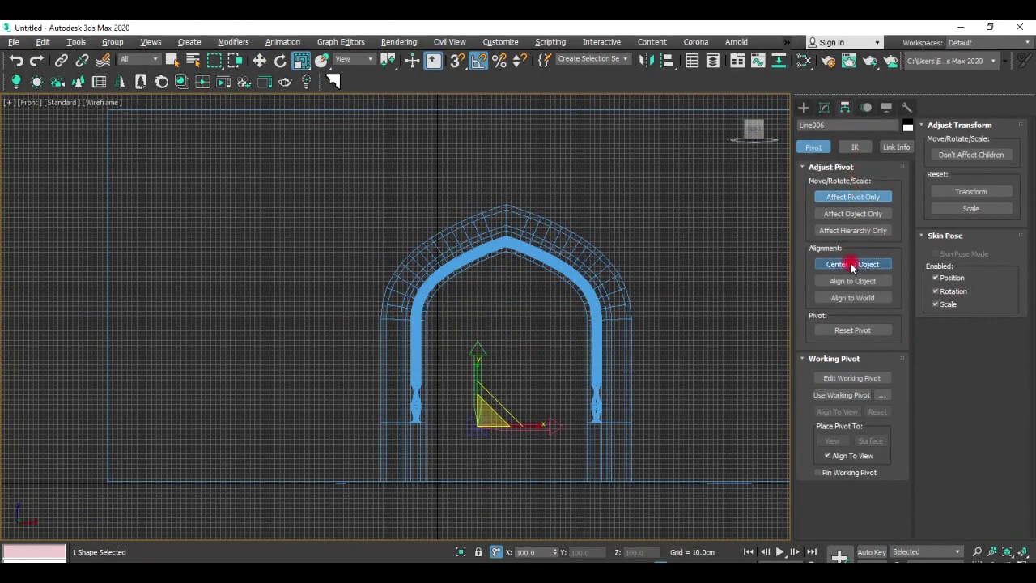
click(863, 196)
drag(531, 341, 549, 328)
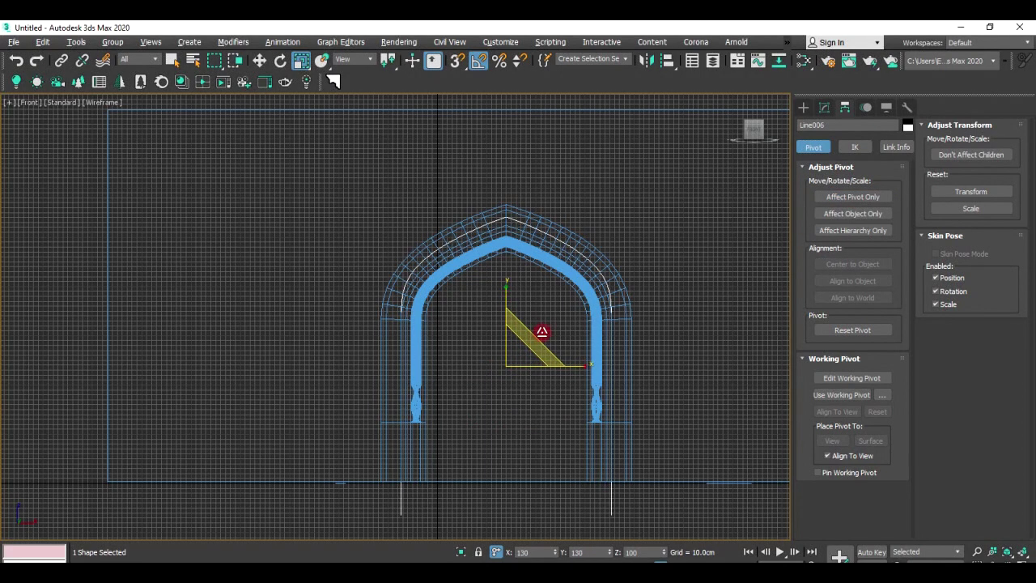
Outline the copied arch spline by 90cm.
click(825, 107)
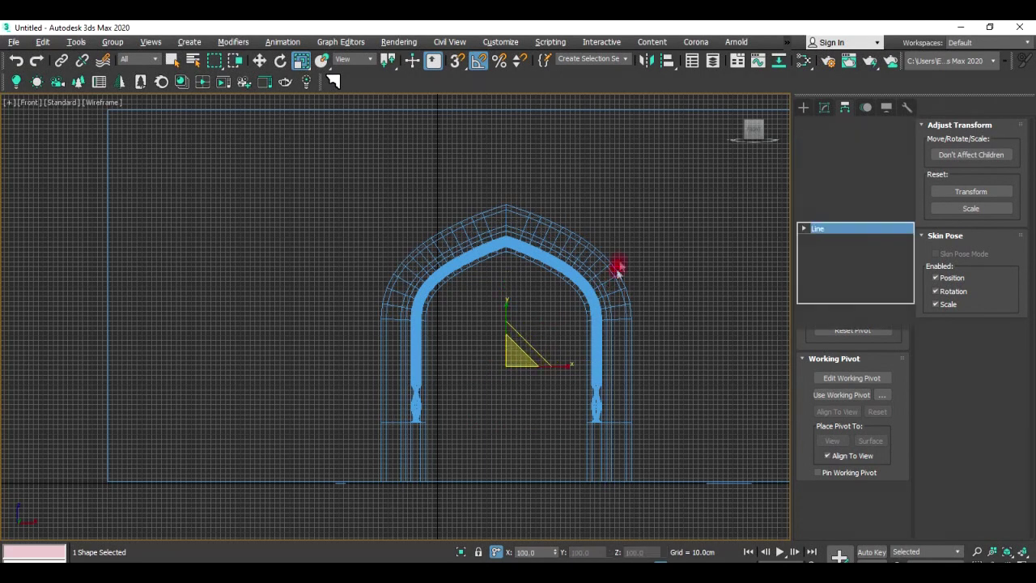
scroll(995, 496, down, 4)
scroll(997, 501, down, 4)
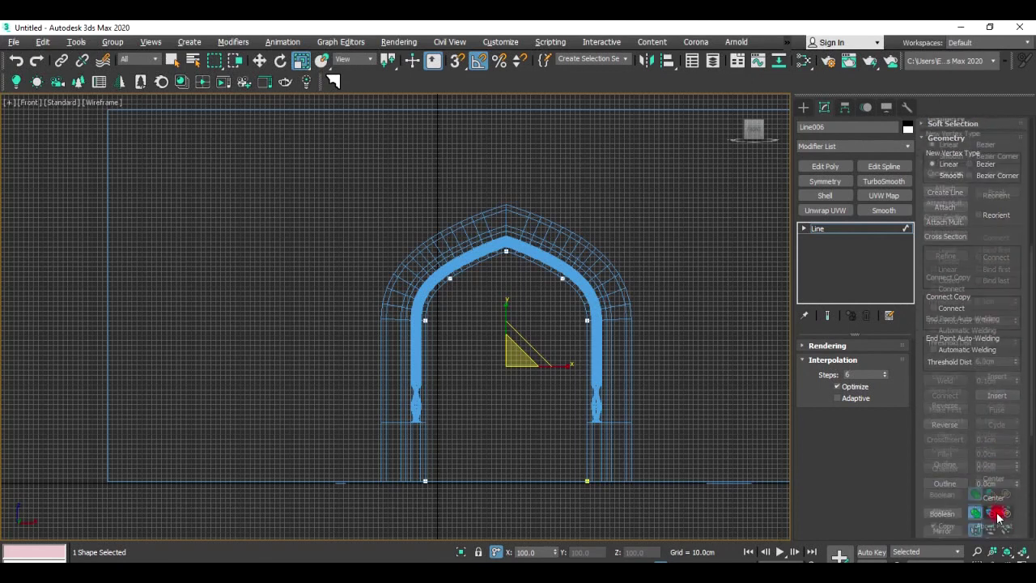
scroll(998, 469, down, 2)
click(1017, 440)
drag(1018, 439, 1001, 445)
key(1)
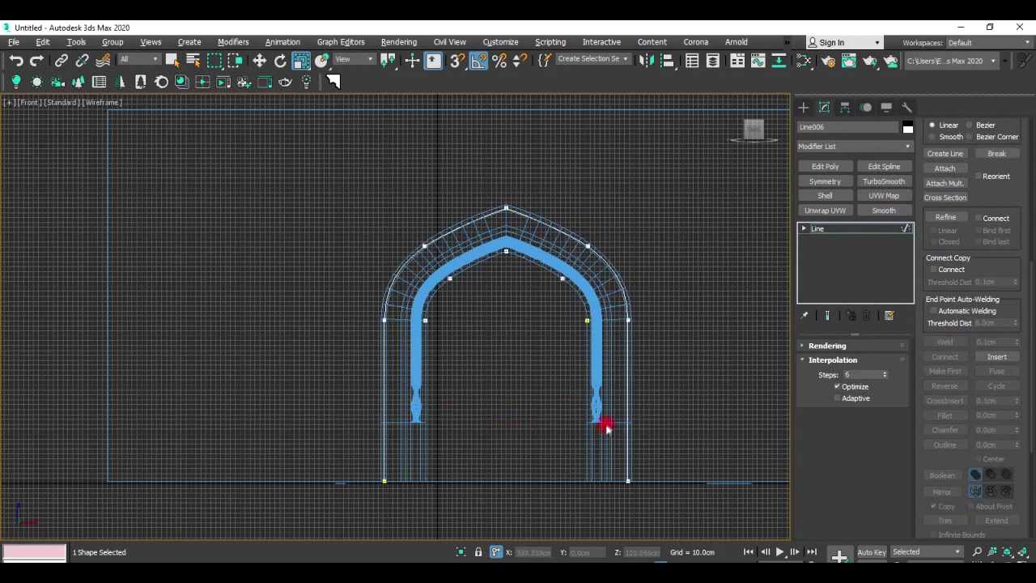
key(3)
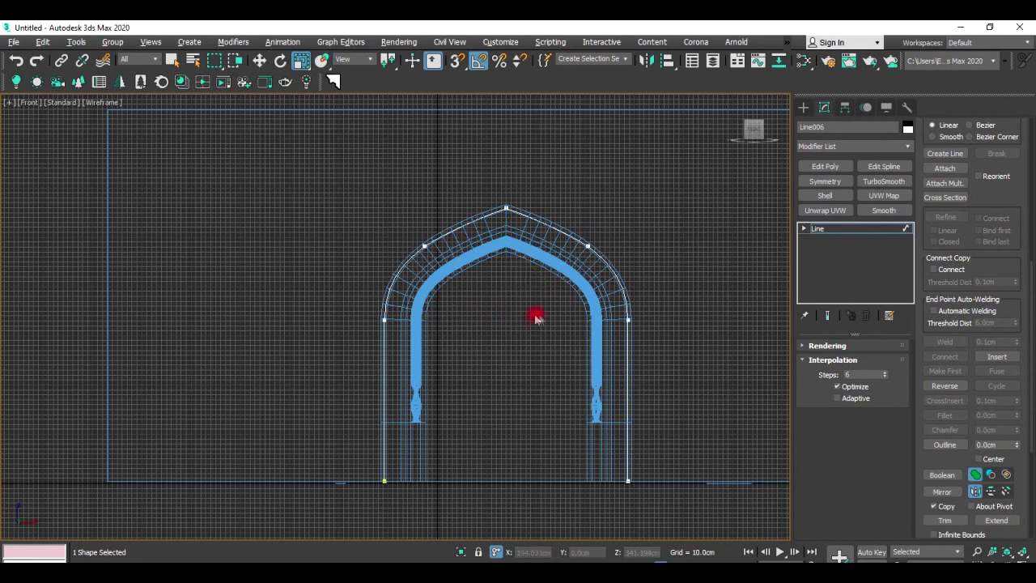
Connect the outline's open vertex ends and add an Extrude modifier.
right_click(637, 471)
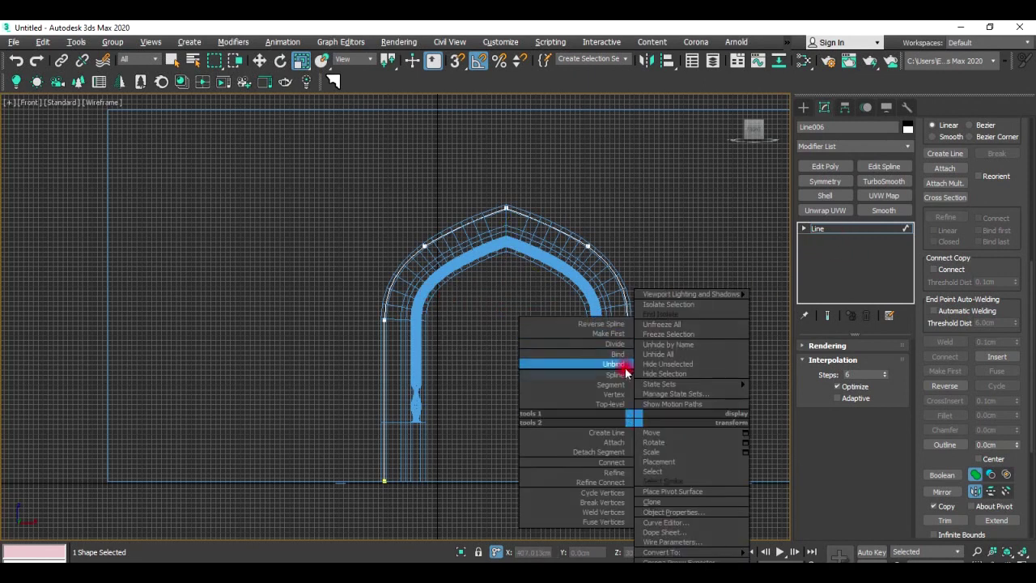
click(614, 472)
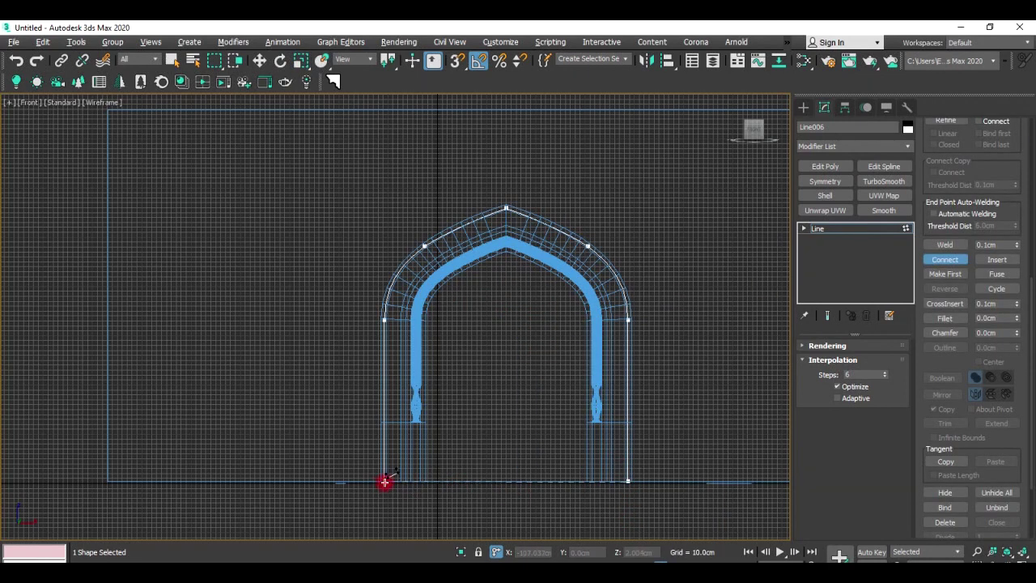
click(858, 148)
text(e)
click(849, 157)
key(alt+w)
key(alt+w)
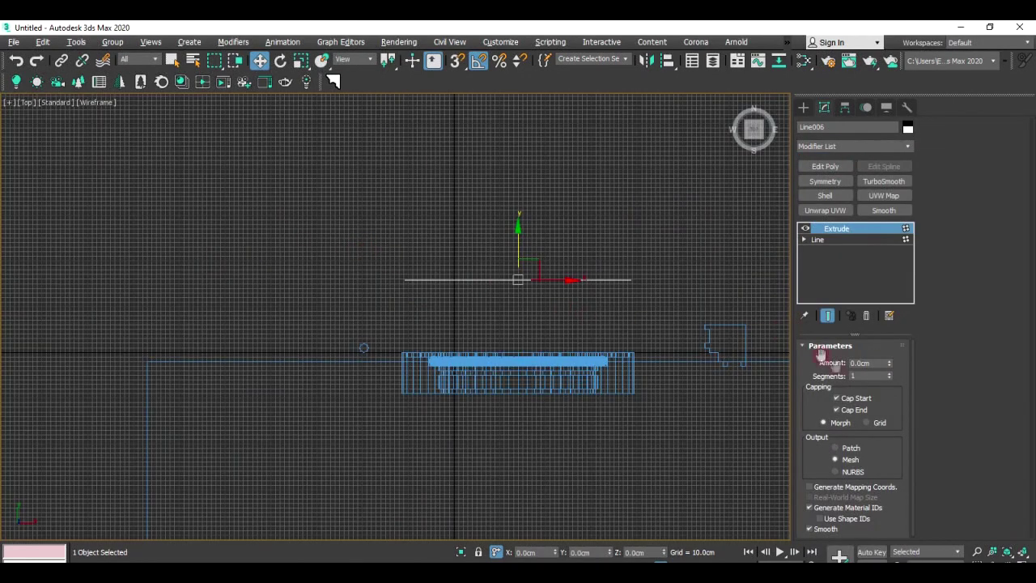
Extrude the arch shape 358cm and move the cutter down into the wall.
drag(889, 363, 860, 346)
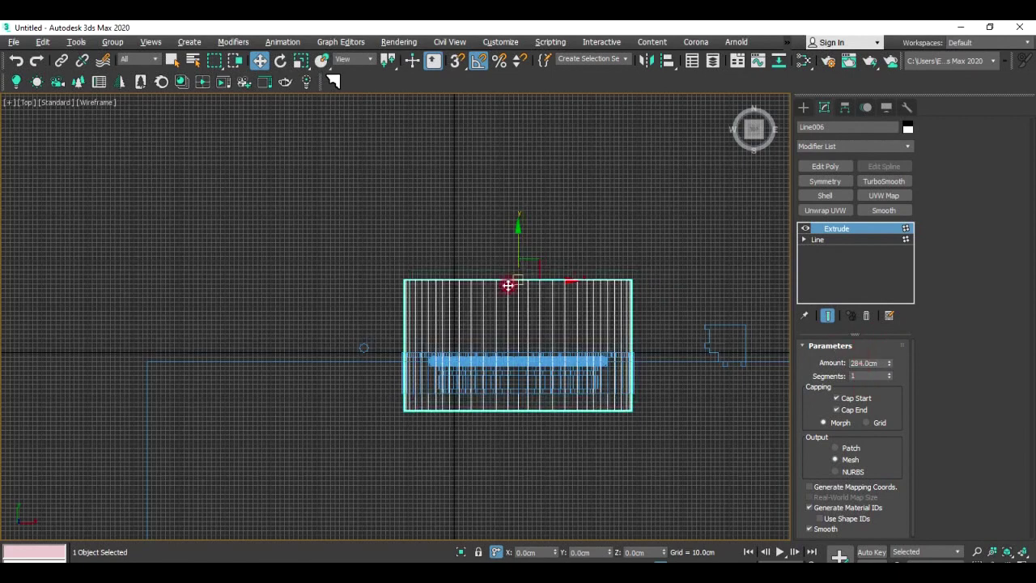
scroll(555, 204, down, 2)
drag(555, 204, 554, 254)
scroll(539, 272, up, 1)
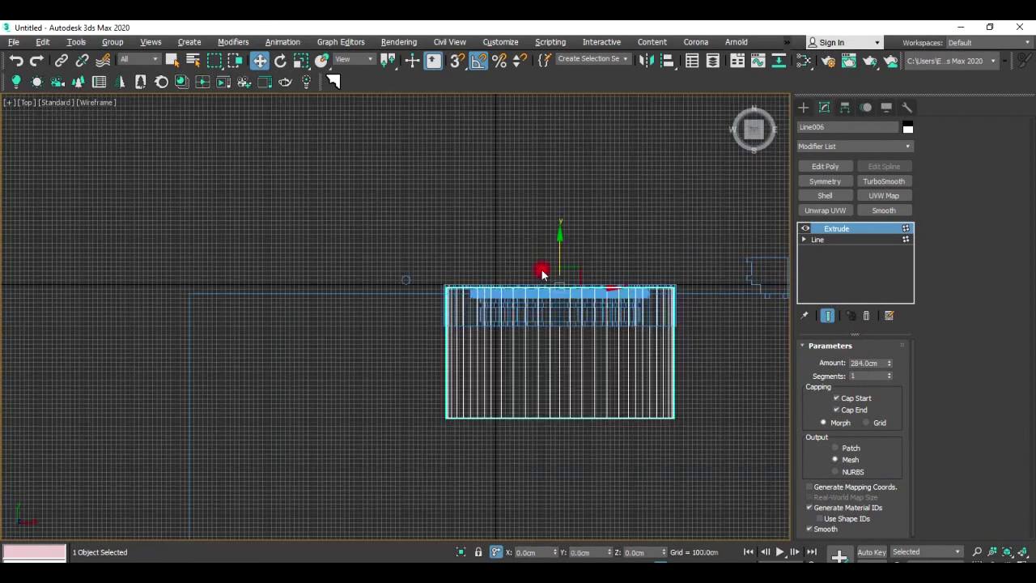
scroll(542, 275, up, 1)
drag(892, 366, 896, 342)
key(alt+w)
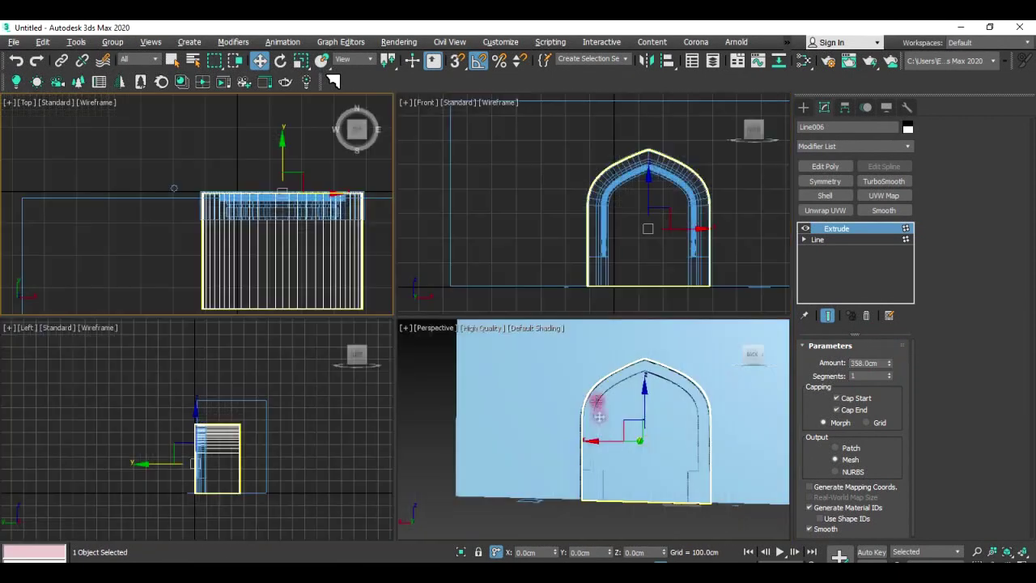
key(alt+w)
alt+middle_drag(520, 393, 527, 398)
Subtract the extruded arch from Box003 with a ProBoolean, cutting the doorway.
click(526, 398)
click(804, 107)
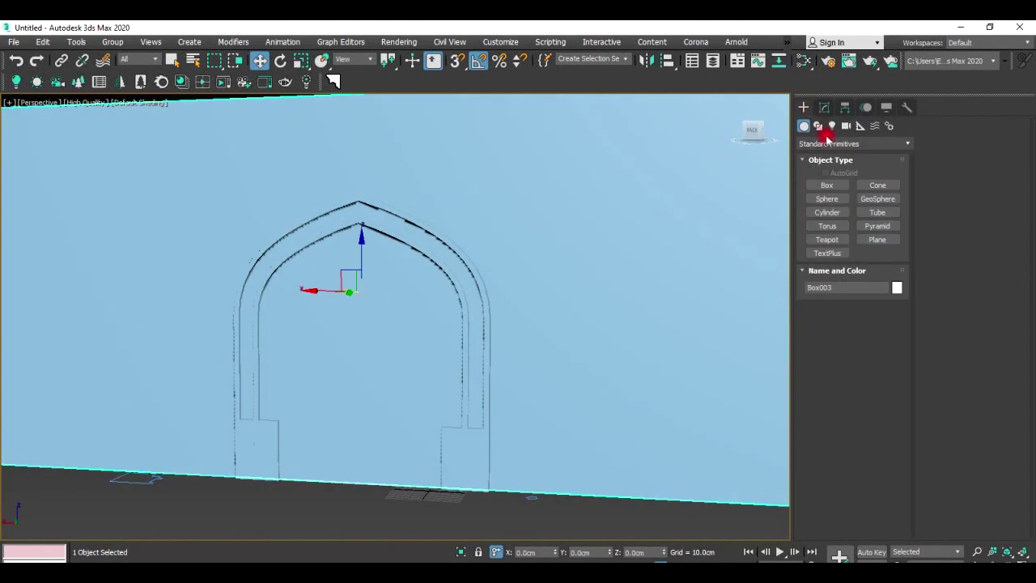
click(821, 143)
click(823, 182)
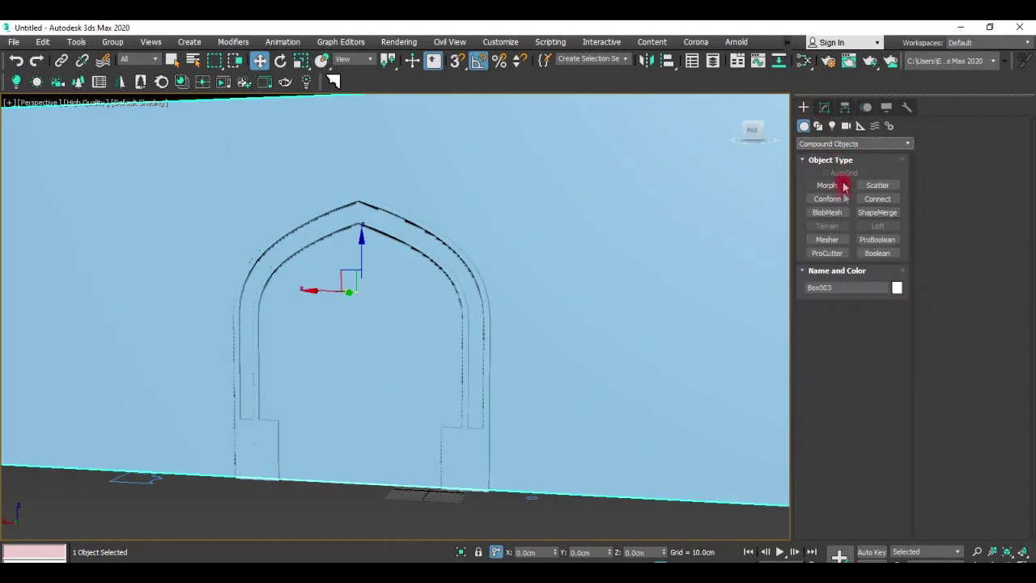
click(874, 240)
click(851, 323)
click(399, 348)
mouse_move(392, 410)
alt+middle_down()
mouse_move(446, 397)
mouse_move(411, 400)
alt+middle_up()
key(w)
key(t)
scroll(365, 293, down, 5)
click(816, 143)
Draw a large Plane in the Top view as the ground, keeping it at Z 0.
click(833, 154)
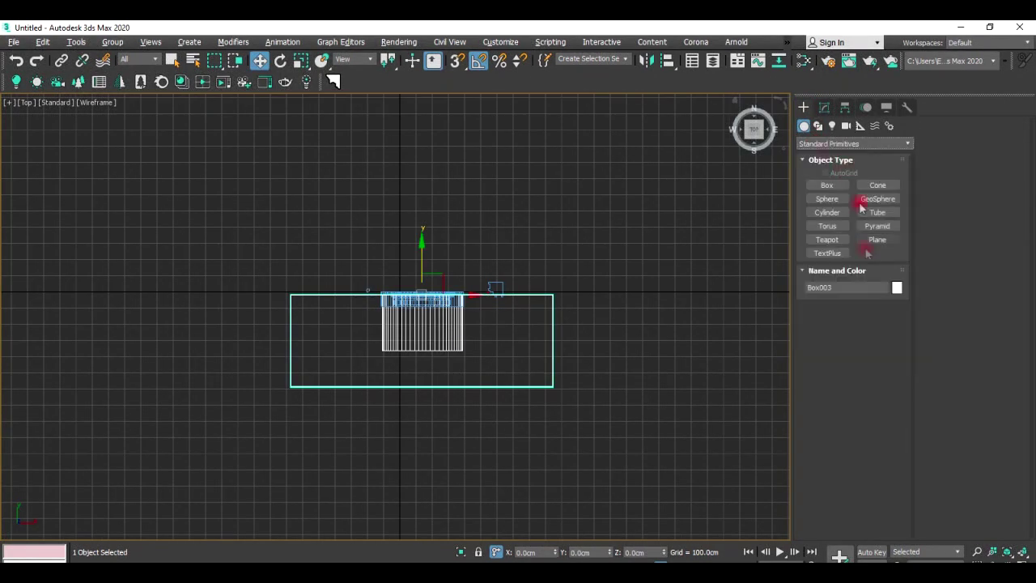
scroll(690, 300, down, 3)
drag(380, 169, 736, 370)
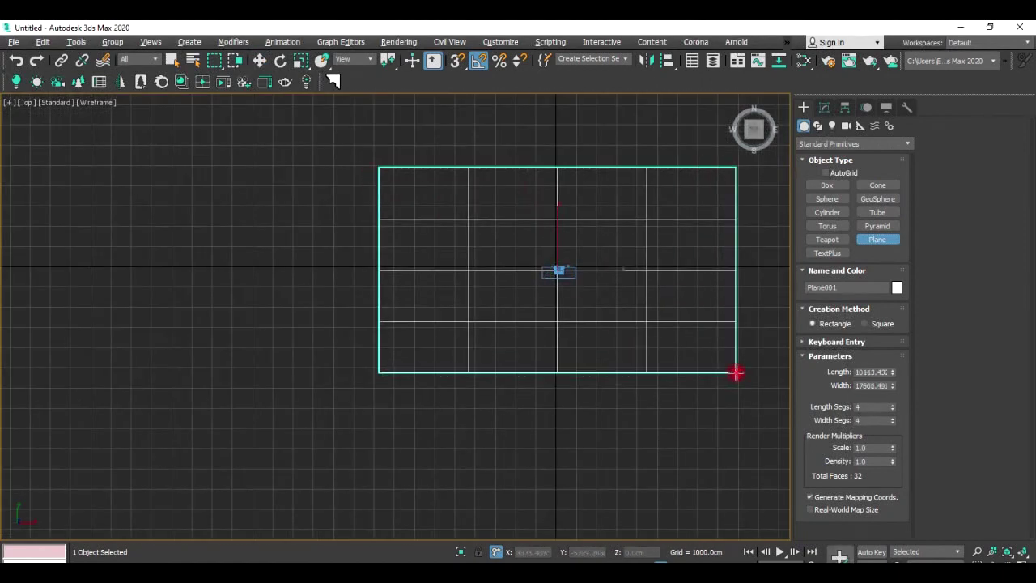
key(alt+w)
key(alt+w)
scroll(444, 377, up, 2)
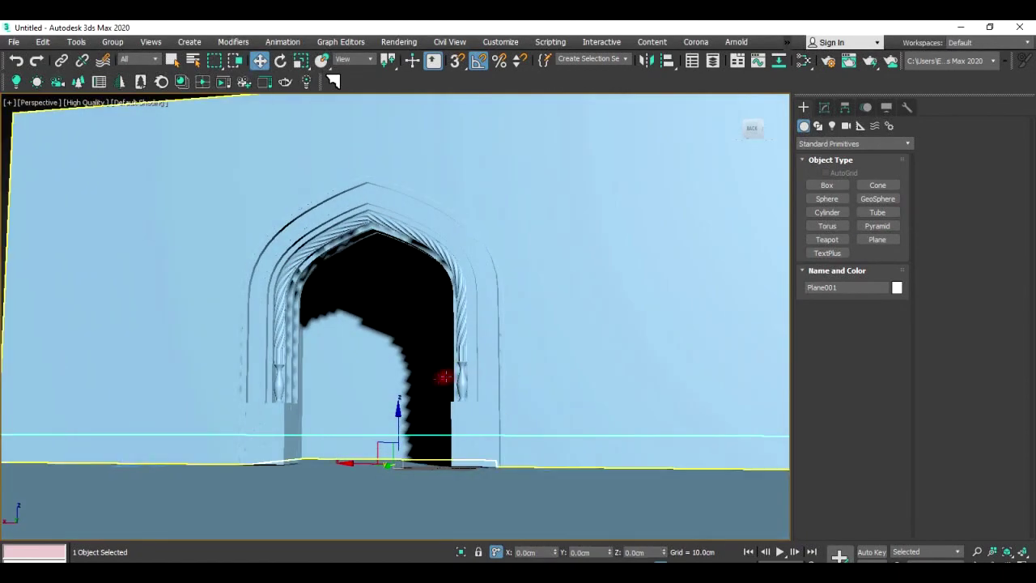
scroll(428, 477, up, 3)
drag(372, 437, 377, 433)
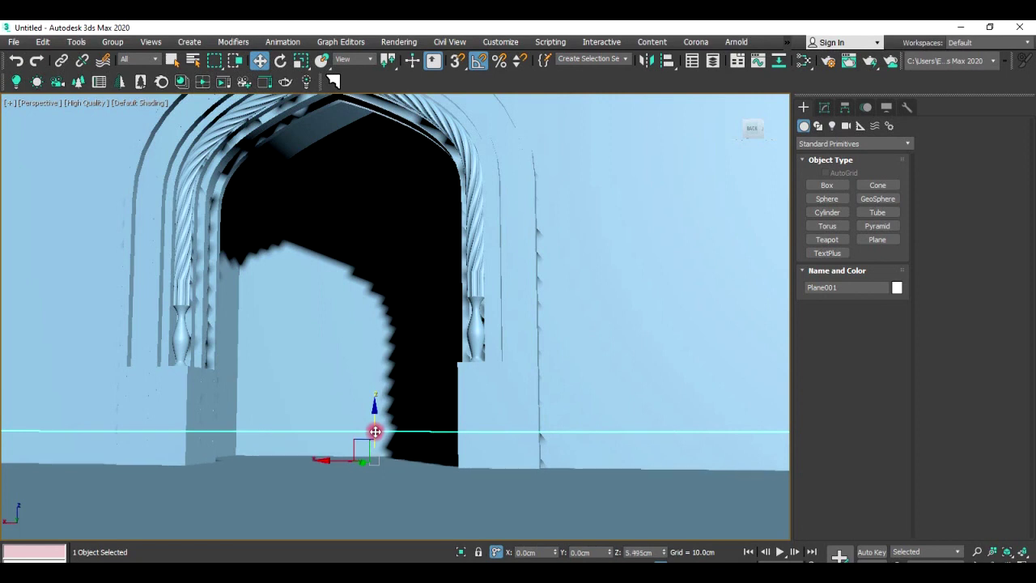
key(ctrl+z)
Inspect the doorway with safe frame and edged faces, then select all objects.
scroll(380, 445, down, 3)
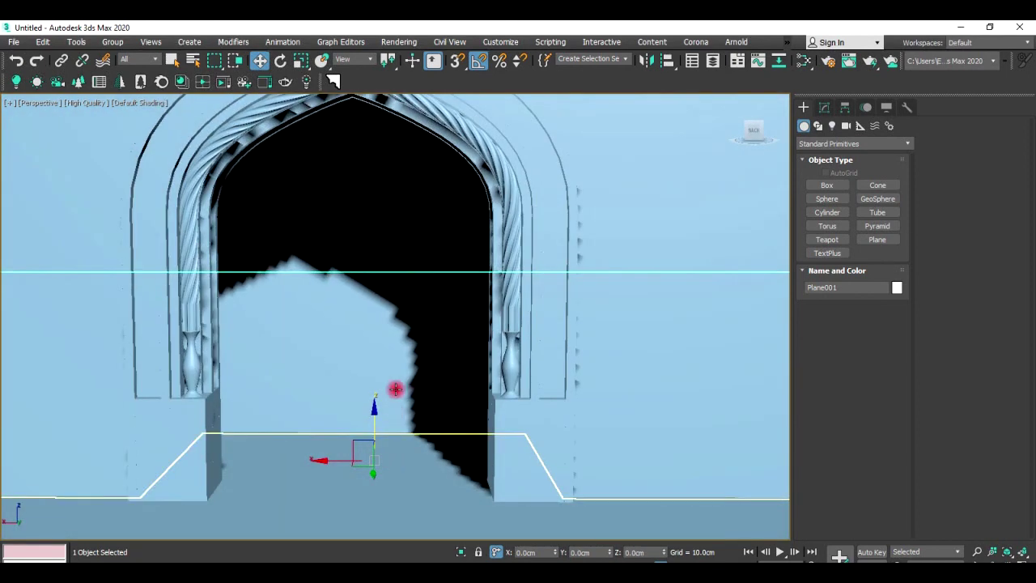
key(shift+f)
mouse_move(377, 373)
alt+middle_down()
mouse_move(347, 397)
mouse_move(333, 347)
mouse_move(372, 372)
mouse_move(382, 348)
mouse_move(371, 336)
alt+middle_up()
key(F4)
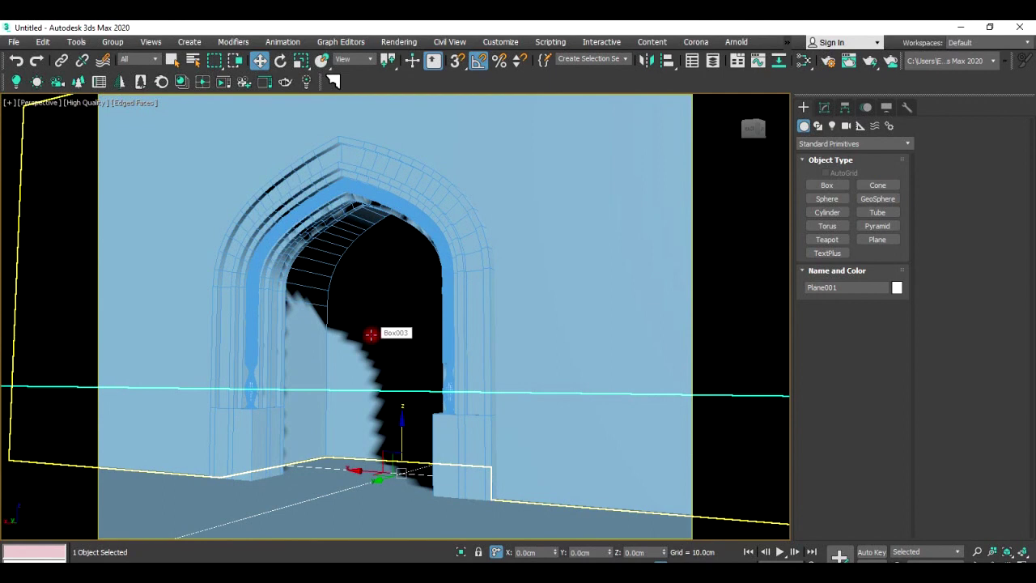
key(F4)
key(ctrl+a)
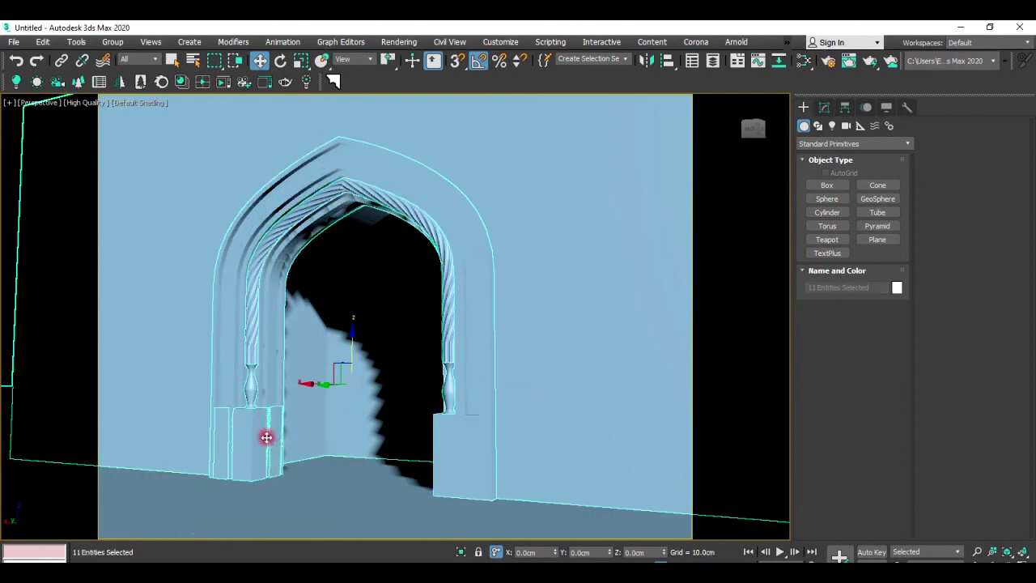
Give the arch, mouldings and vase pillars a terracotta orange object colour.
alt+click(347, 496)
click(825, 108)
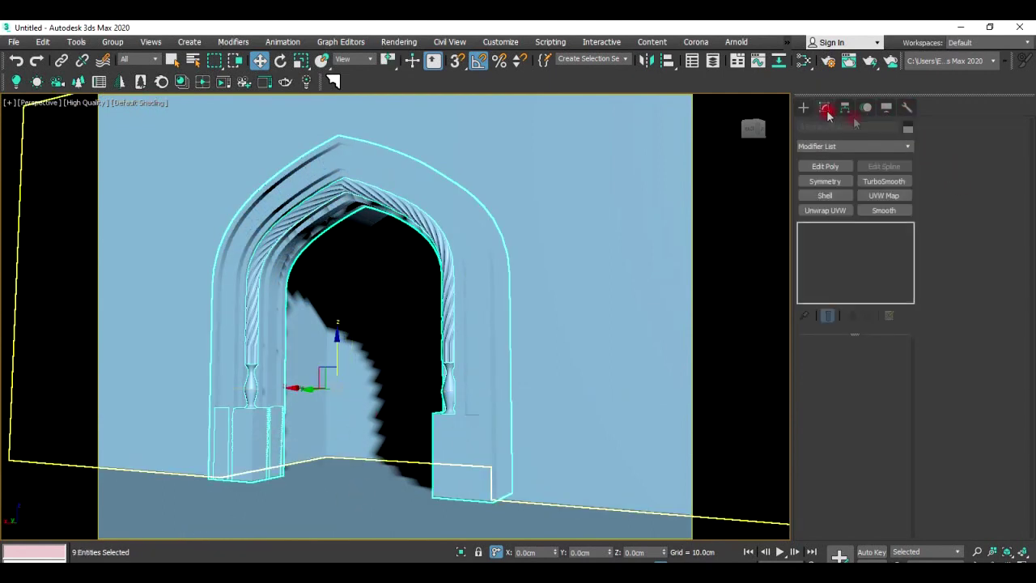
click(907, 128)
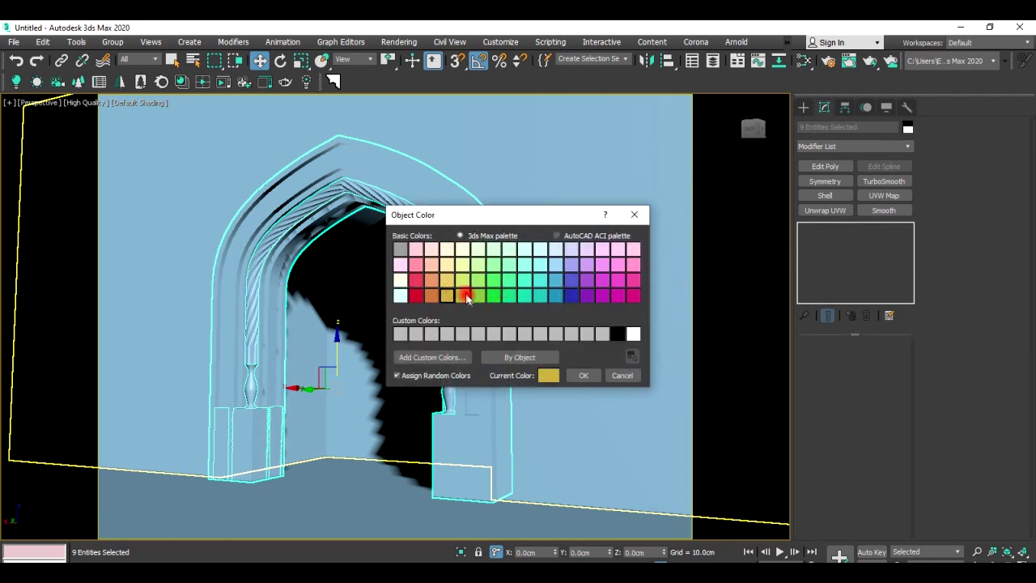
click(576, 376)
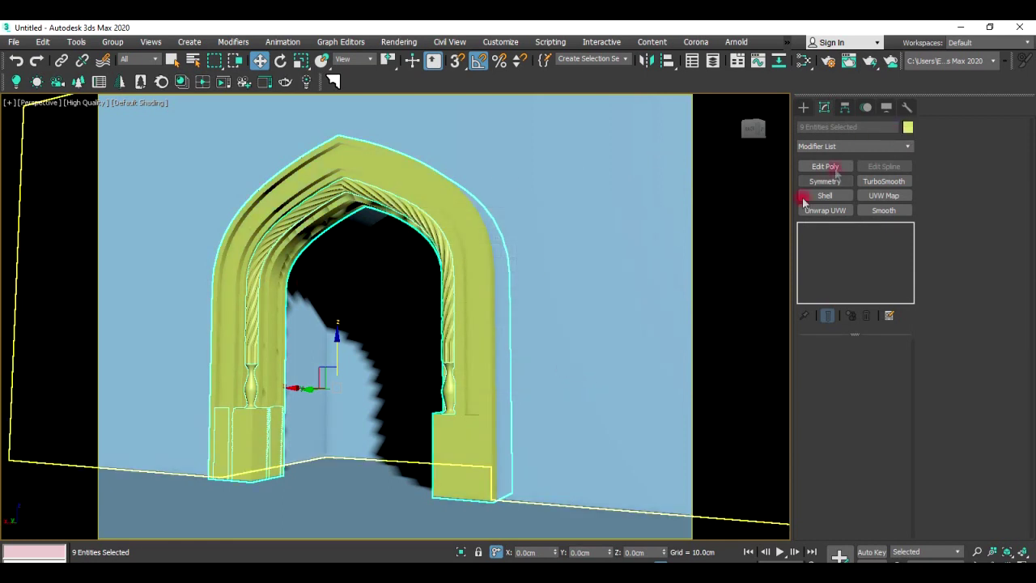
click(908, 128)
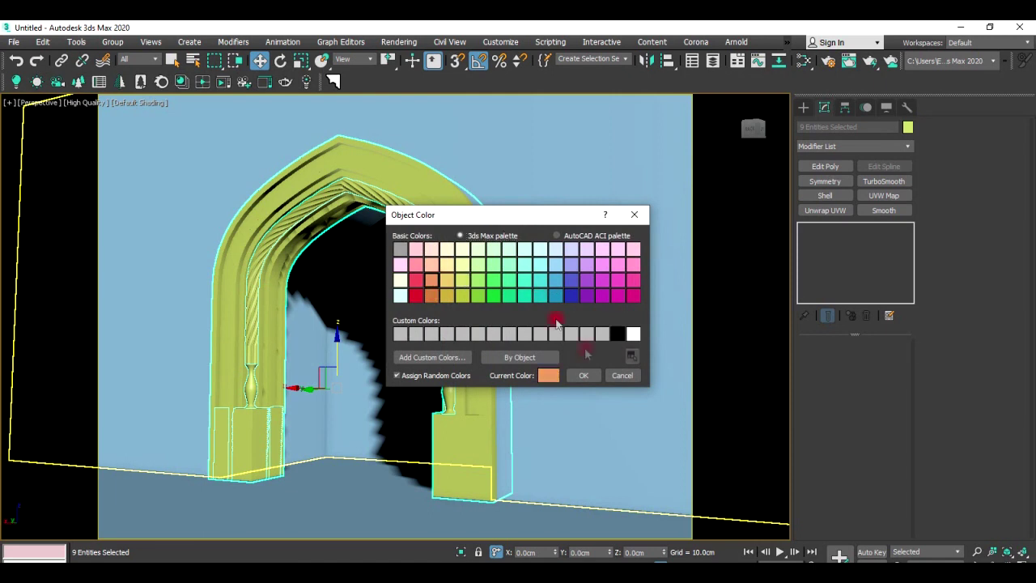
click(582, 374)
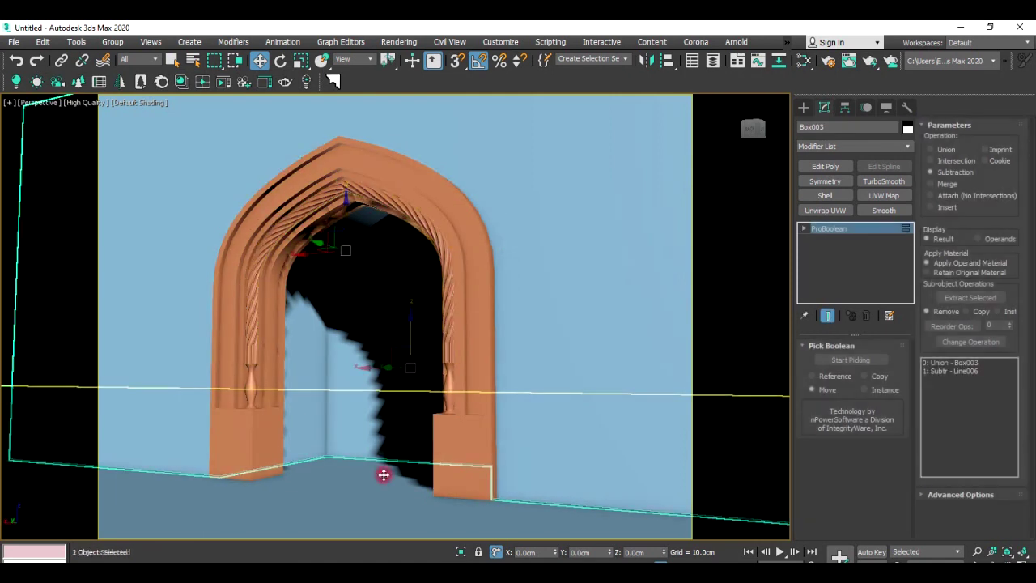
Give the wall and ground plane a pale cyan colour and view the doorway frontally.
click(908, 127)
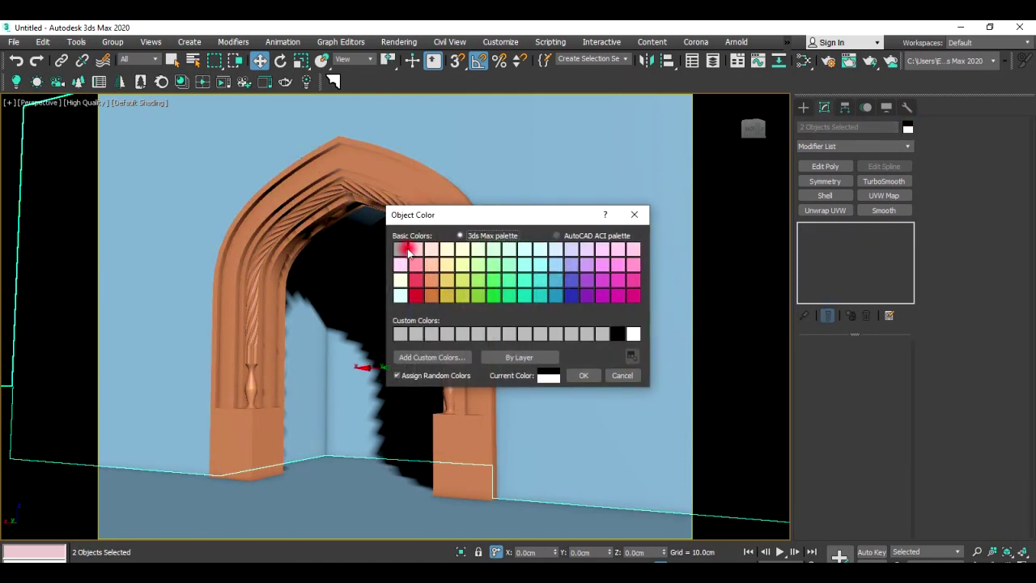
click(569, 378)
click(356, 479)
mouse_move(356, 479)
alt+middle_down()
mouse_move(418, 398)
mouse_move(447, 415)
mouse_move(460, 525)
alt+middle_up()
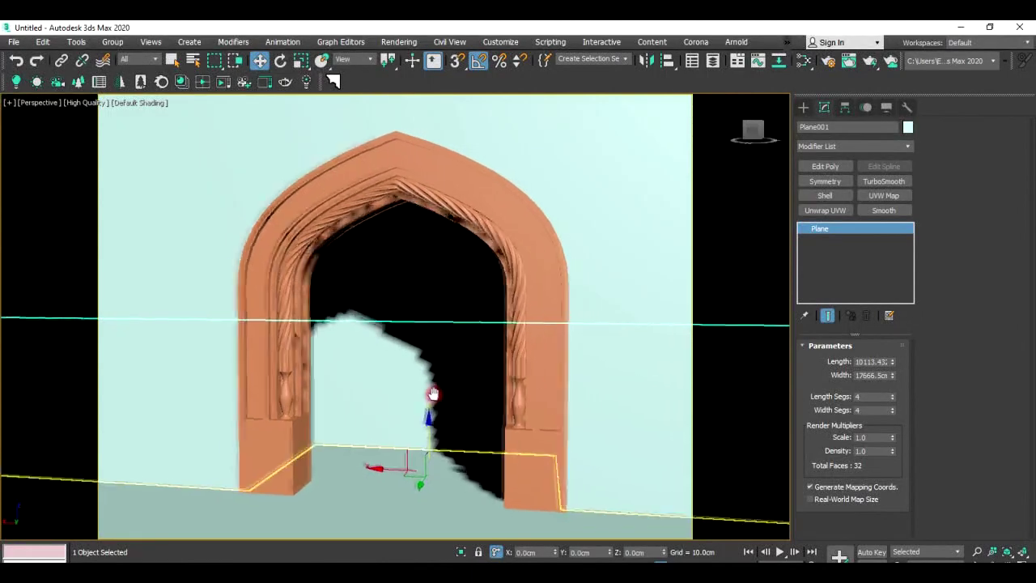